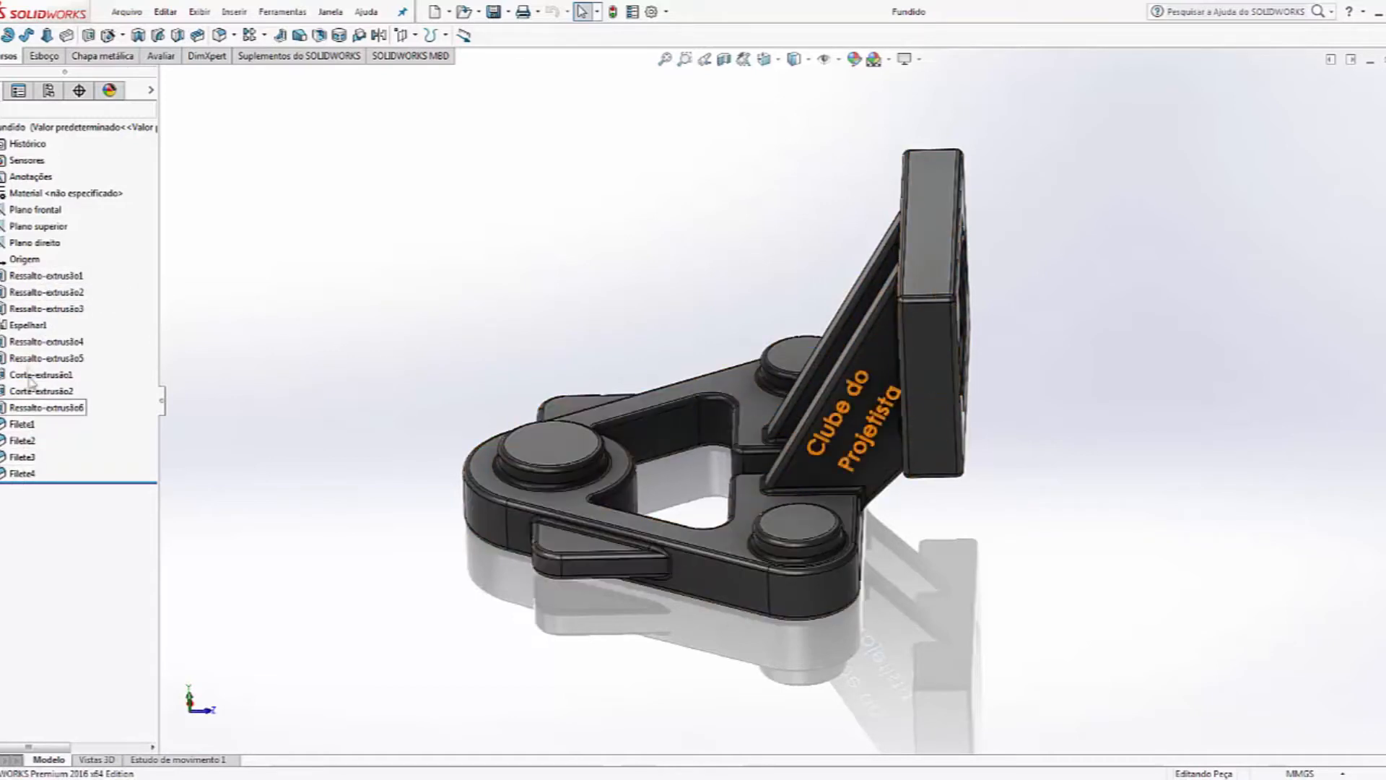
pyautogui.click(22, 472)
pyautogui.click(342, 381)
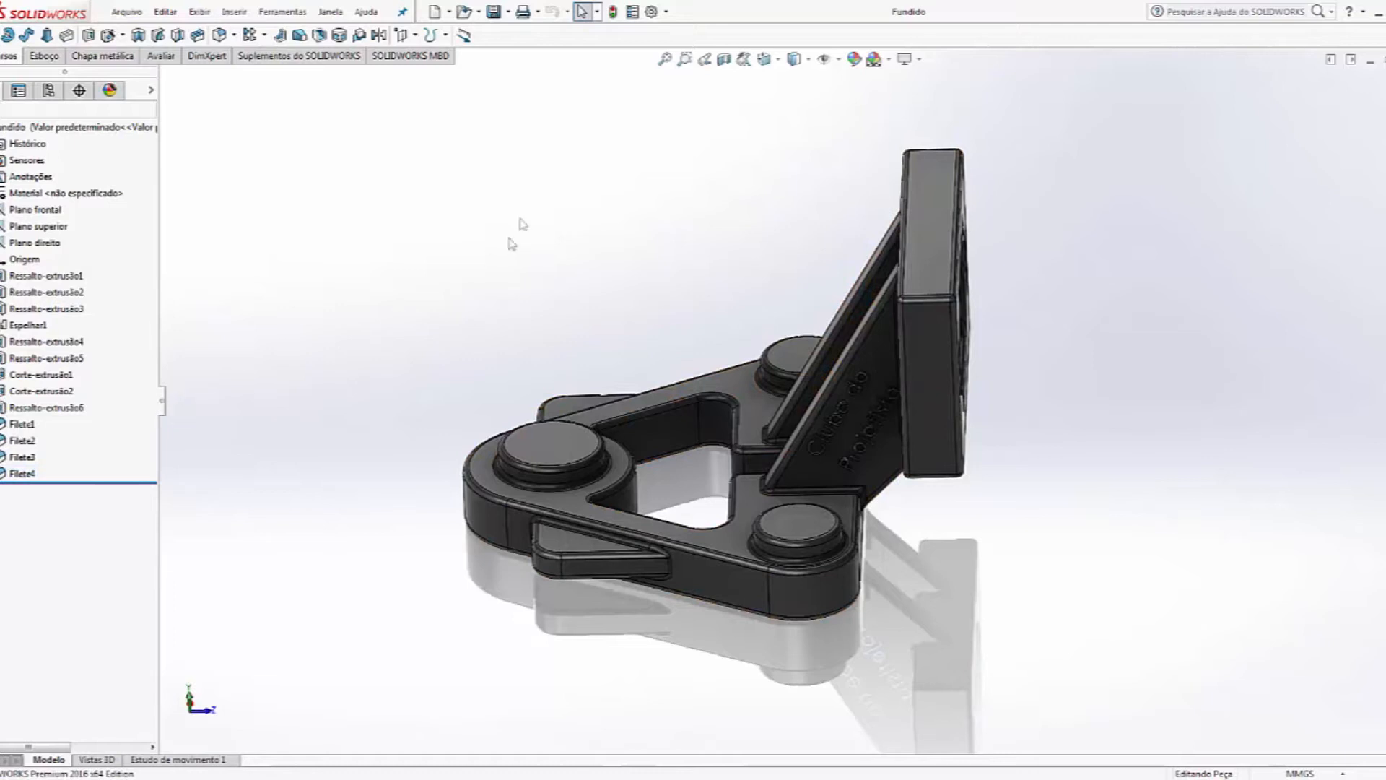
# Step: Sketch a corner rectangle about 97 by 73 mm on the base's underside, enclosing the whole triangular base outline
pyautogui.moveTo(417, 436); pyautogui.dragTo(421, 258, button='middle')
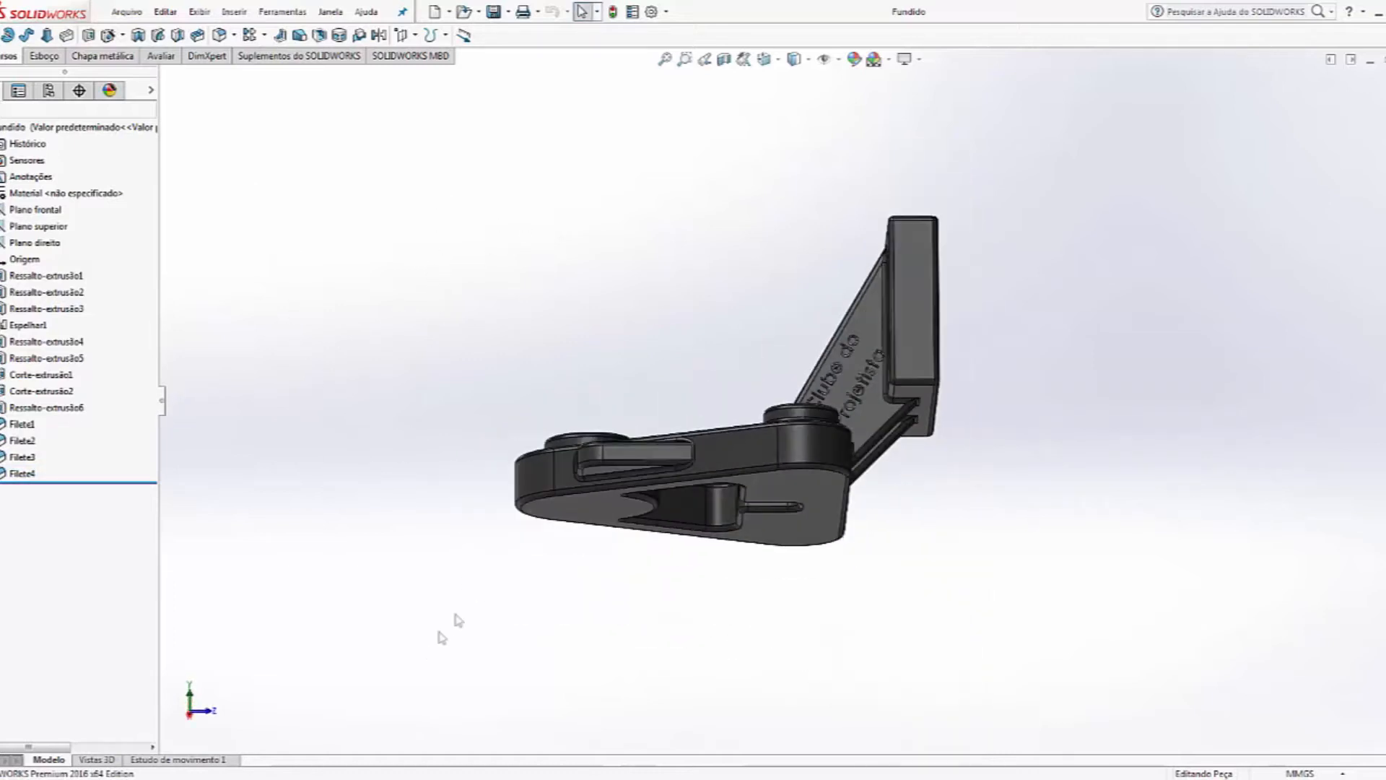
pyautogui.click(615, 523)
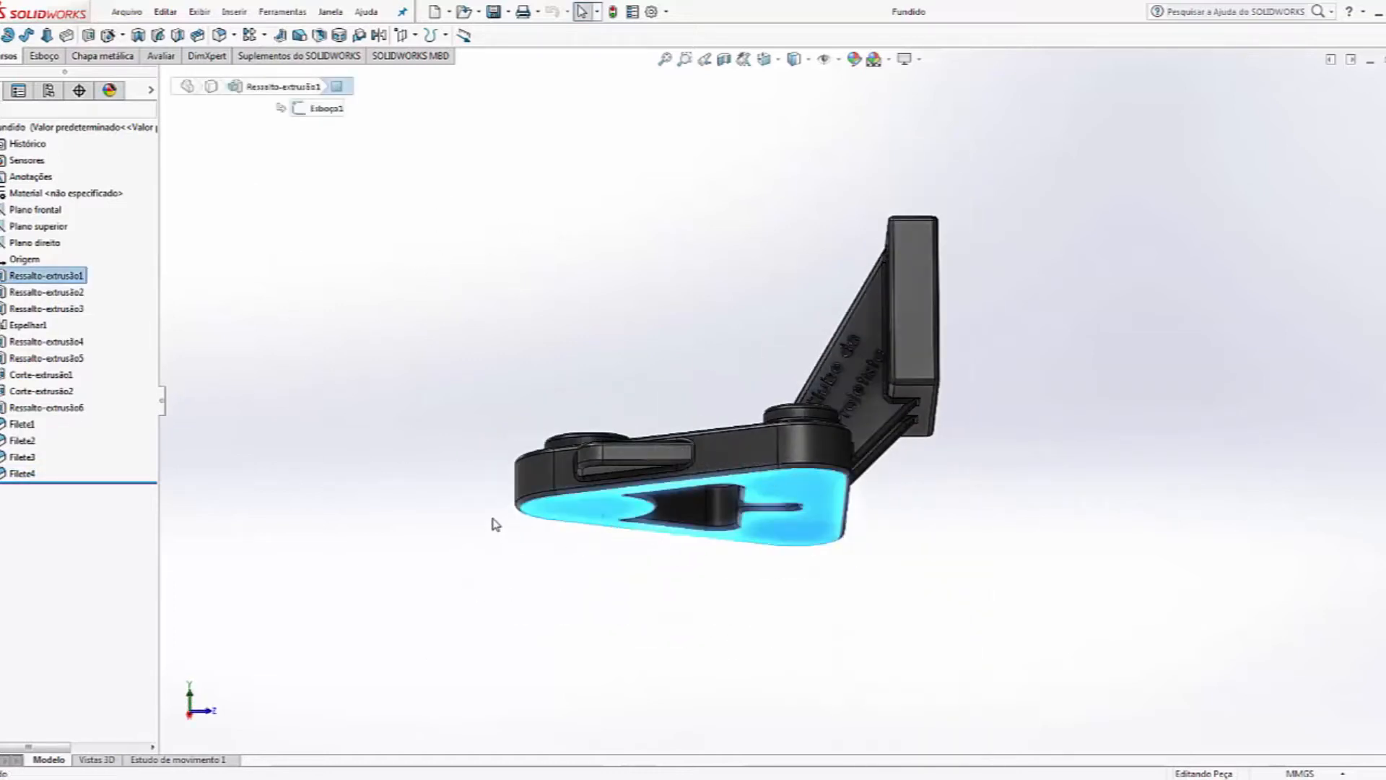
pyautogui.hotkey('ctrl', '8')
pyautogui.click(447, 465)
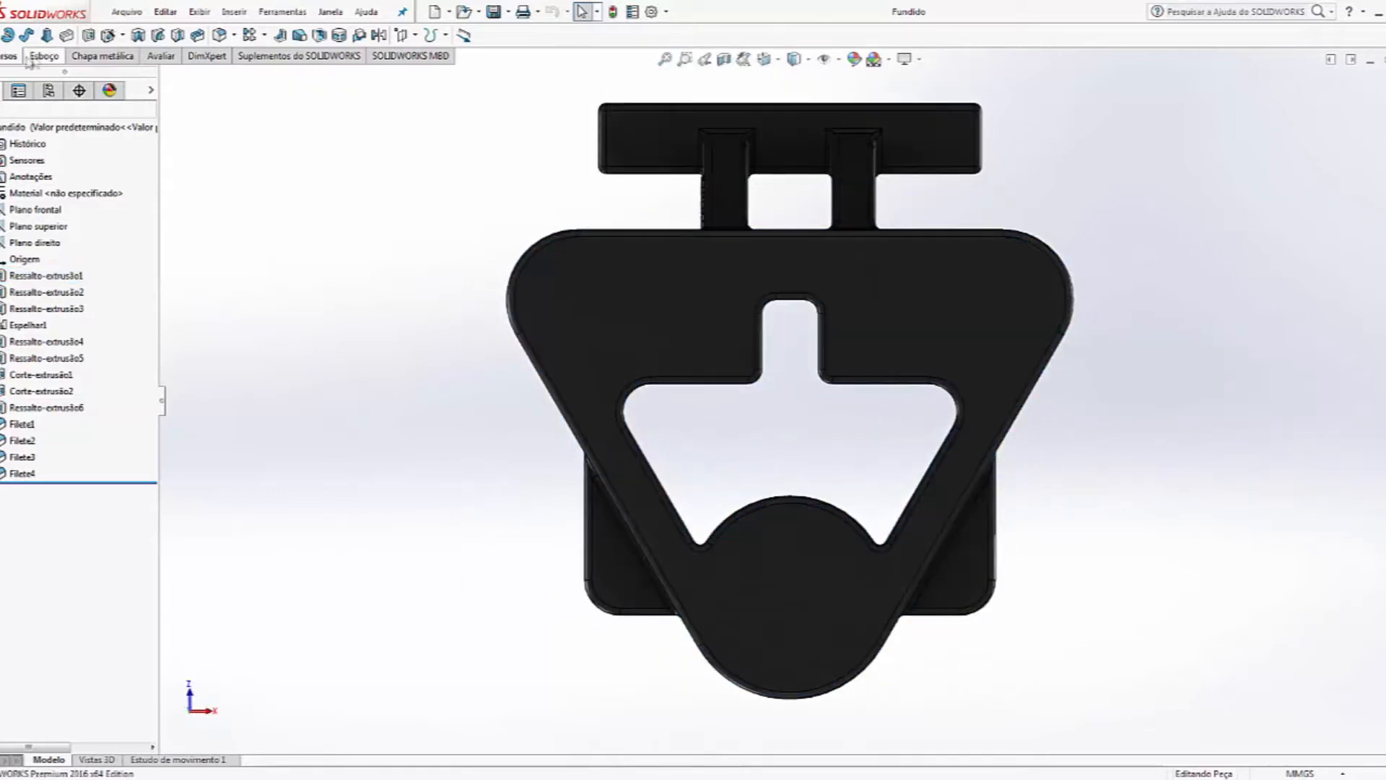
pyautogui.click(658, 354)
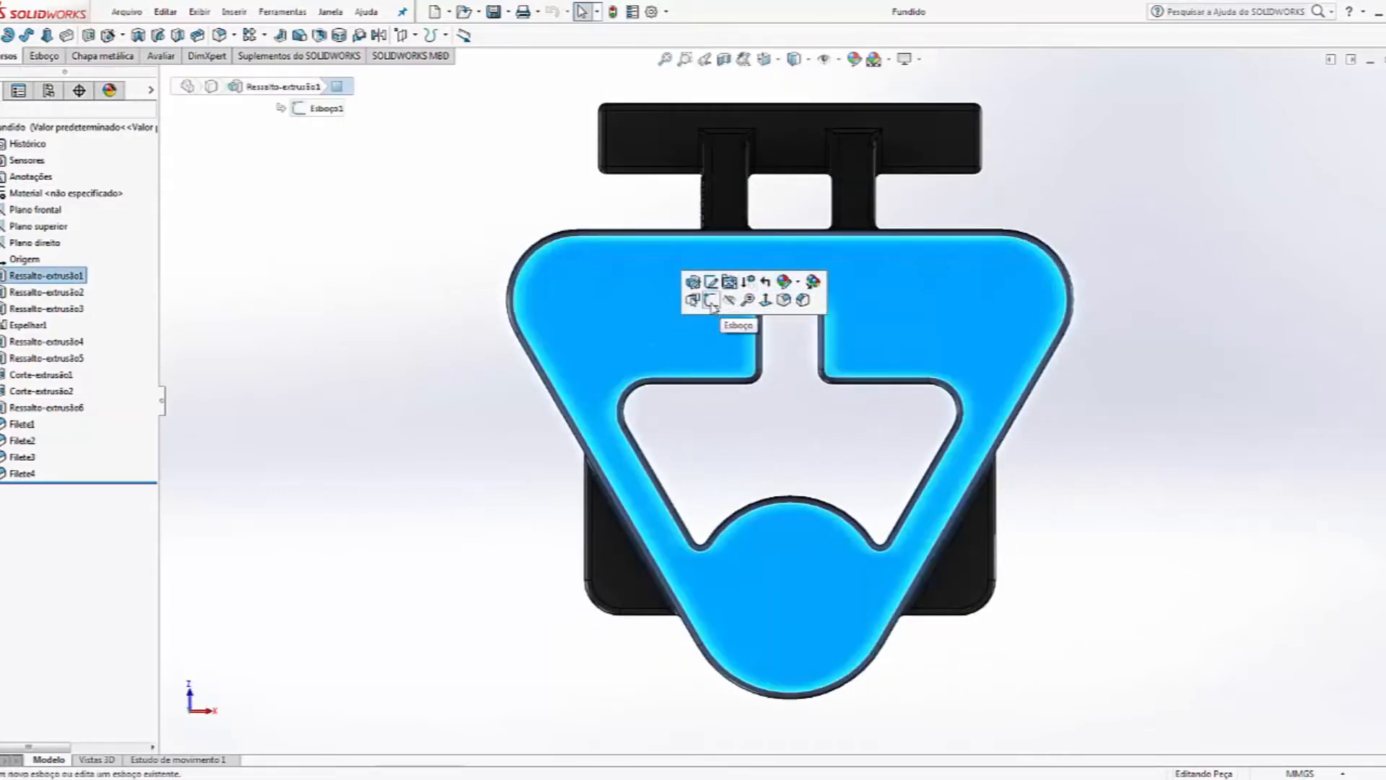
pyautogui.click(722, 299)
pyautogui.click(80, 35)
pyautogui.click(442, 211)
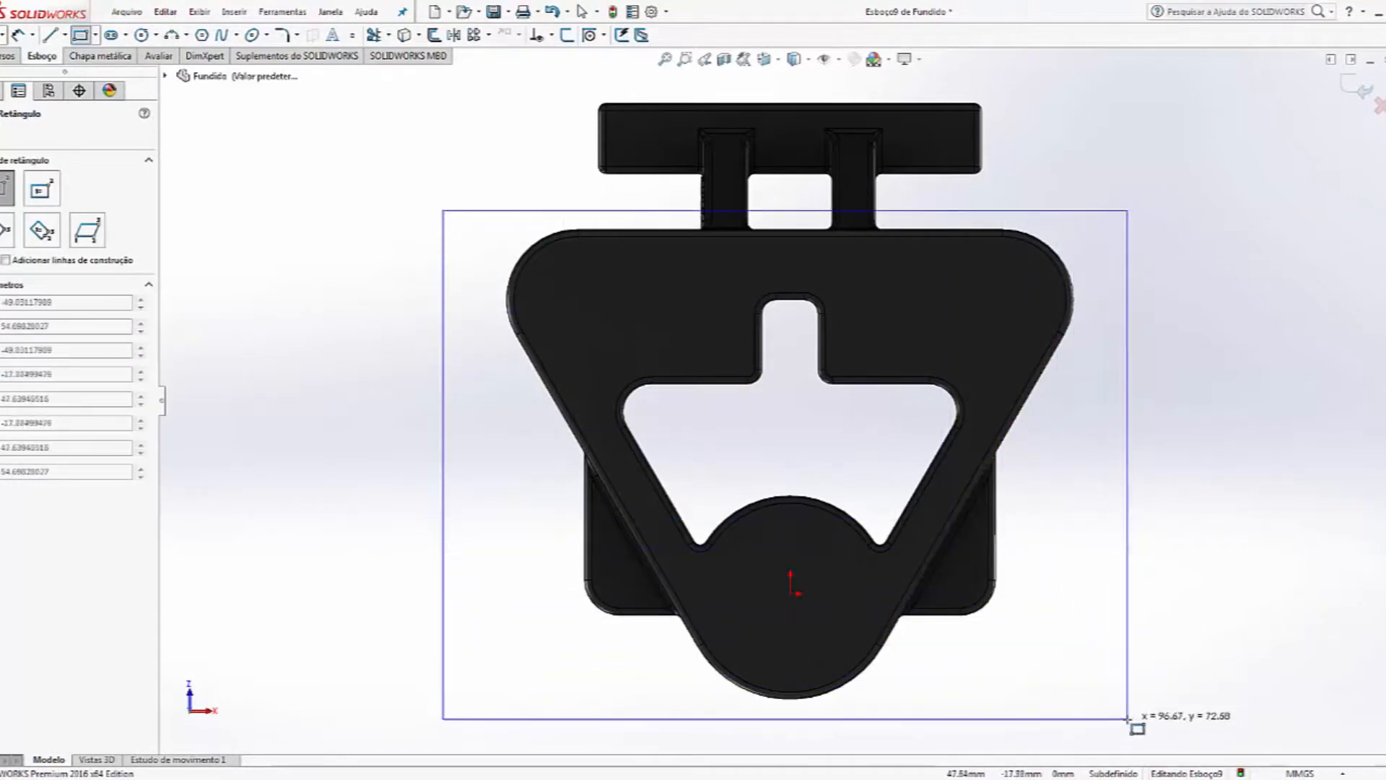
pyautogui.click(1130, 718)
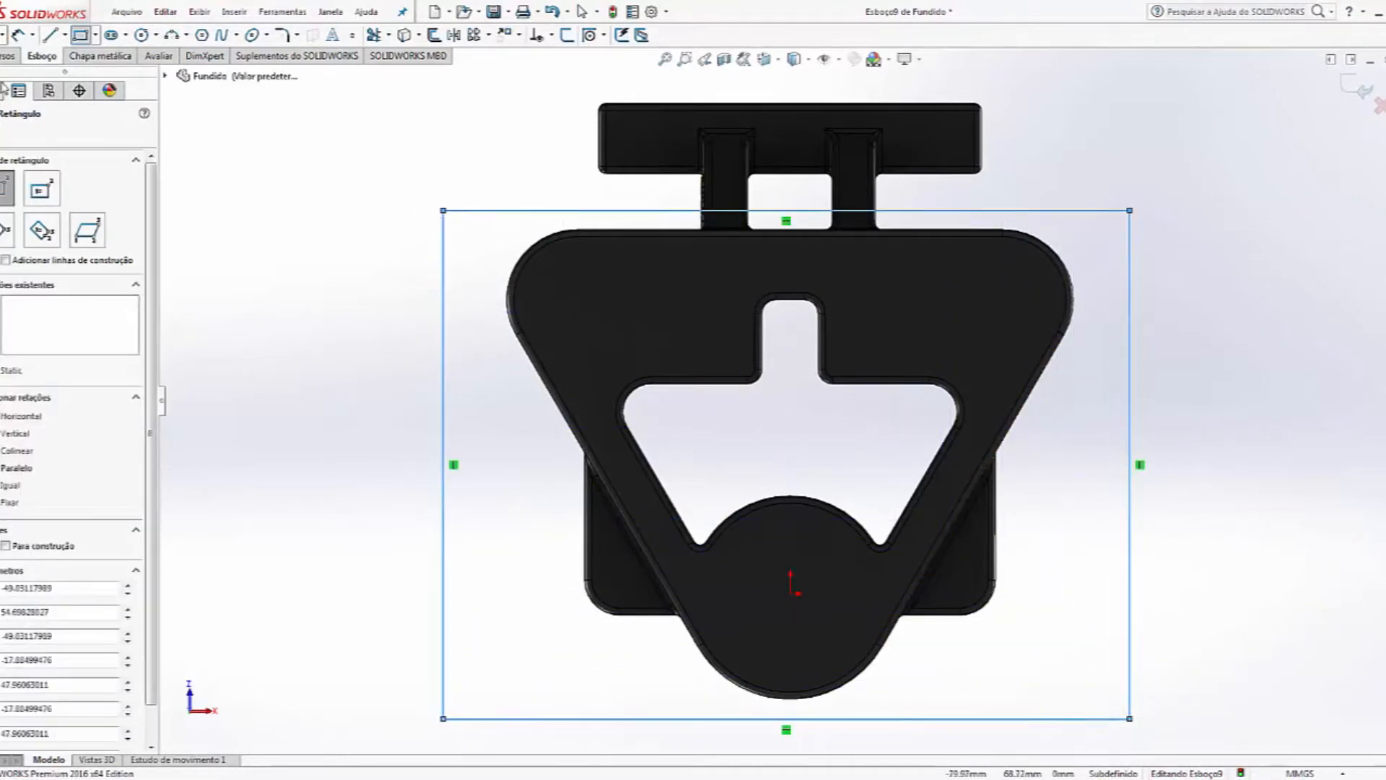
# Step: Extrude-cut the rectangle blind to a depth of 2 mm to machine the base's underside
pyautogui.click(5, 56)
pyautogui.moveTo(685, 298); pyautogui.dragTo(1032, 434, button='middle')
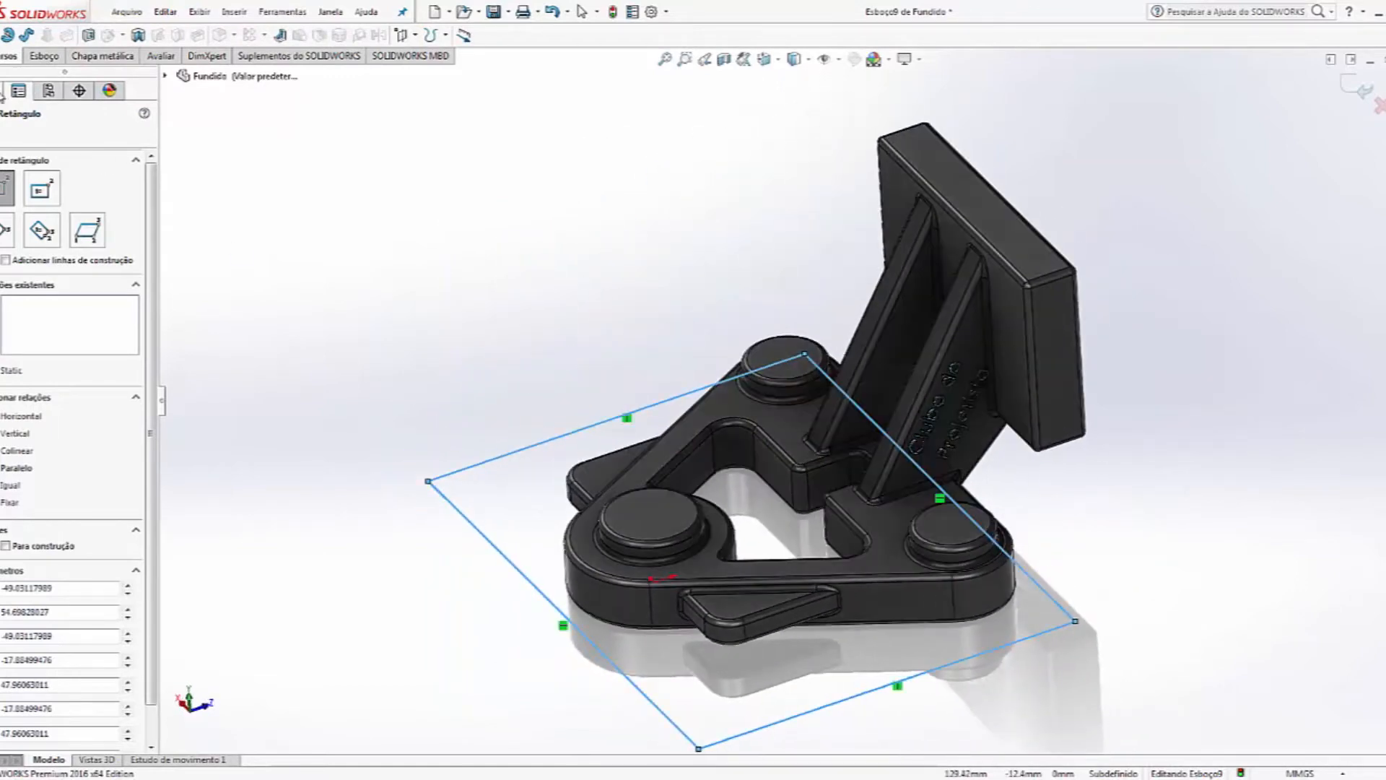
pyautogui.click(88, 34)
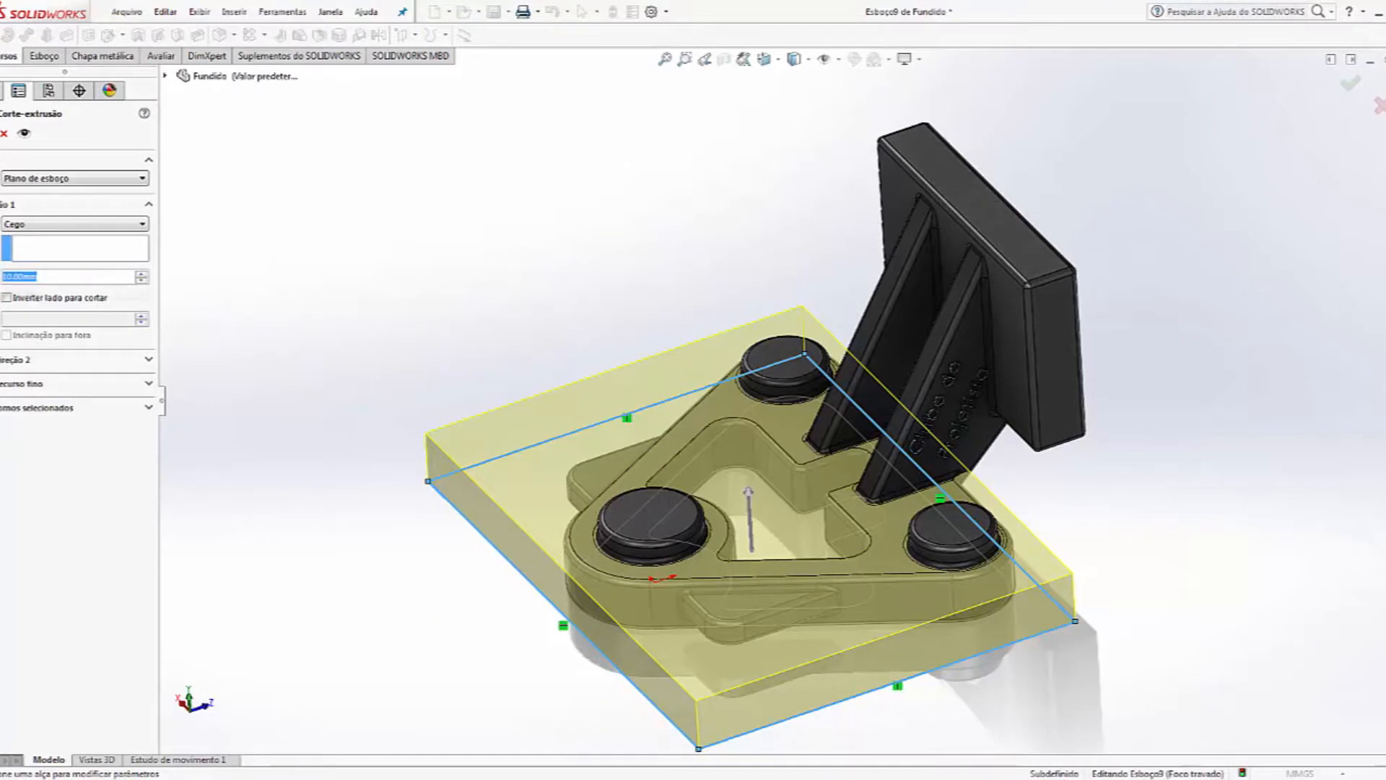
pyautogui.write('2')
pyautogui.press('Return')
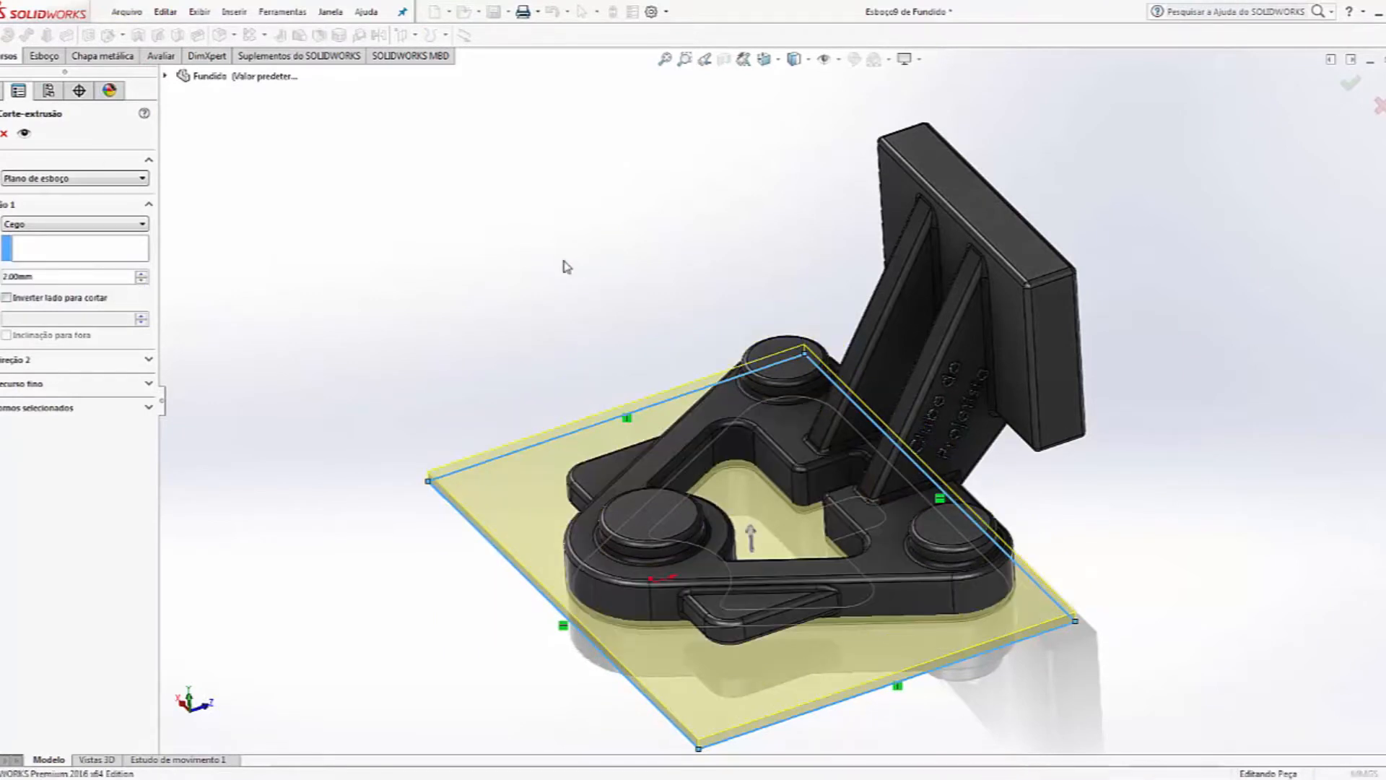
pyautogui.press('Return')
# Step: Start a sketch on the large round boss's top face and draw a circle of 10 mm radius centred on the origin
pyautogui.moveTo(758, 635); pyautogui.dragTo(689, 554, button='middle')
pyautogui.click(654, 511)
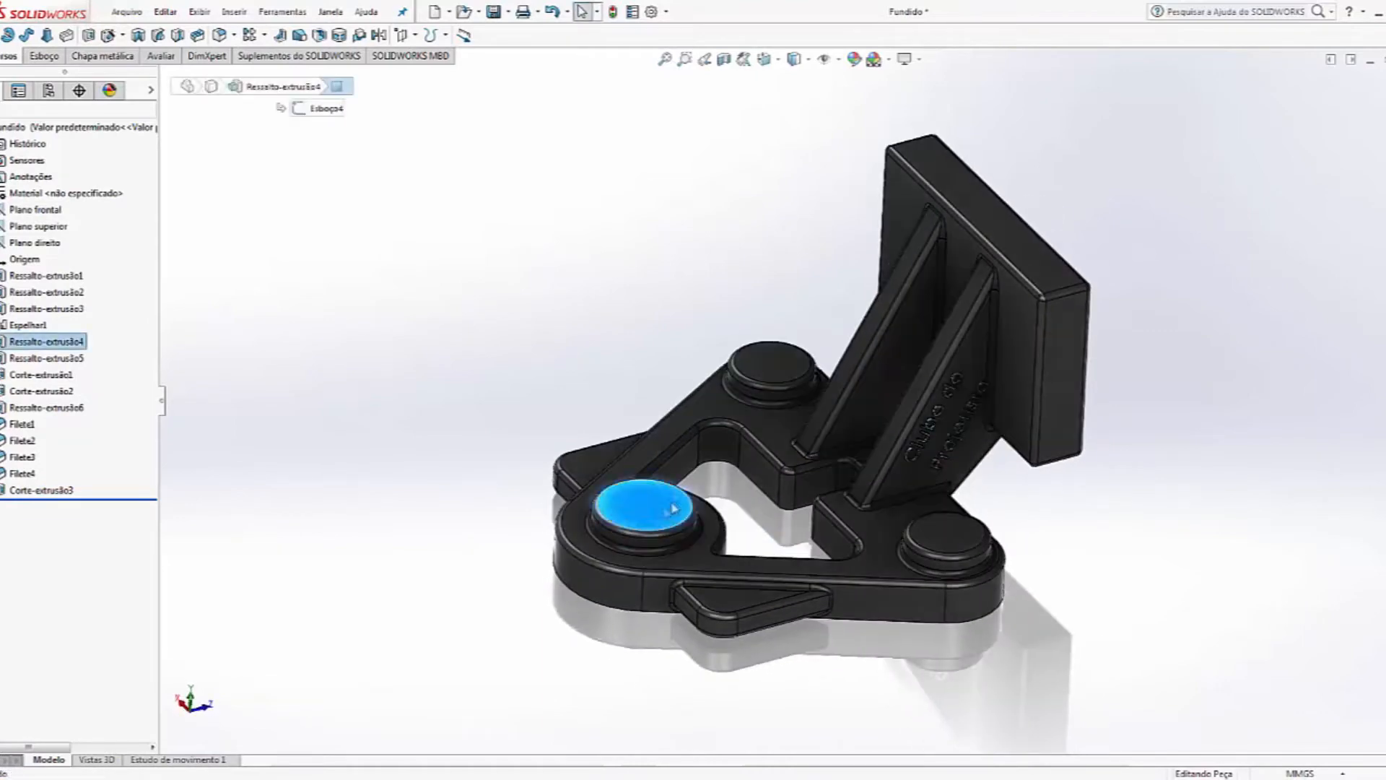
pyautogui.click(673, 471)
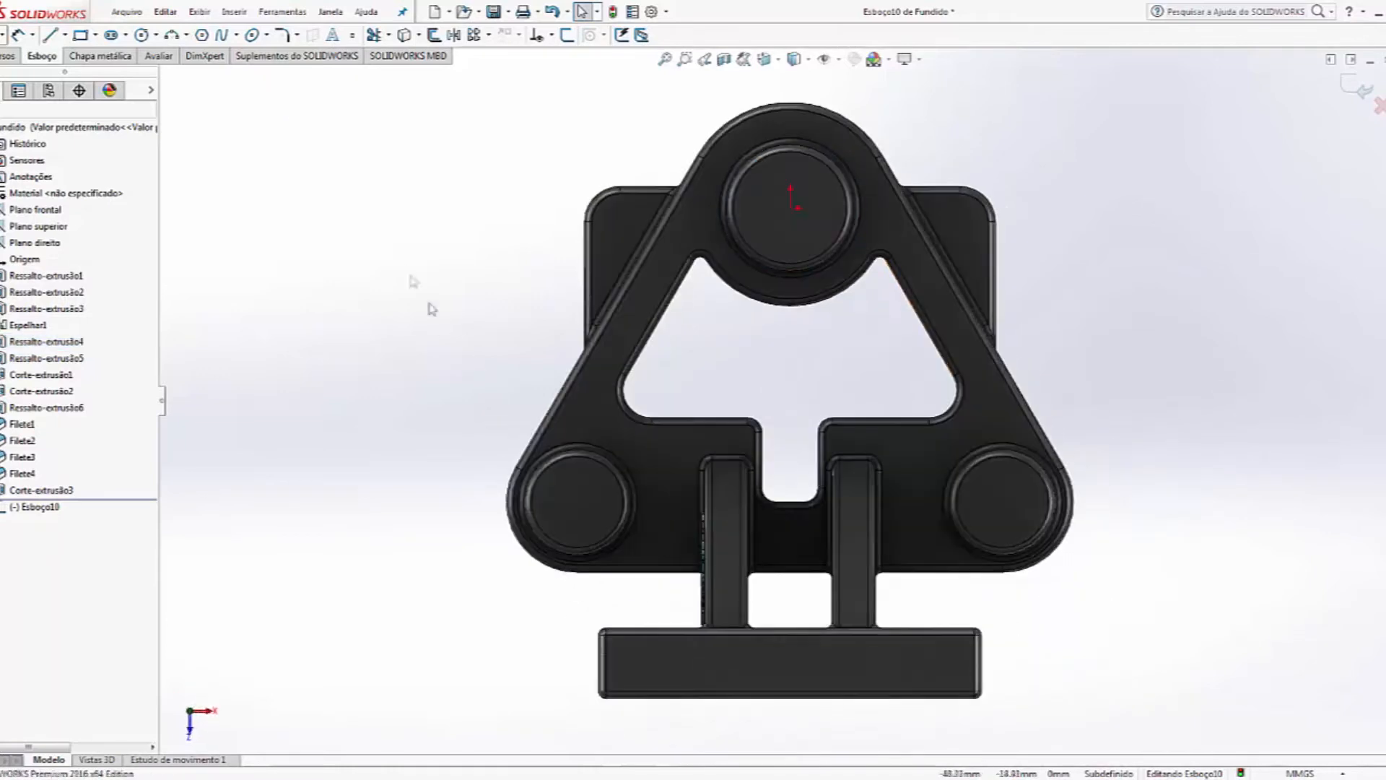
pyautogui.click(142, 34)
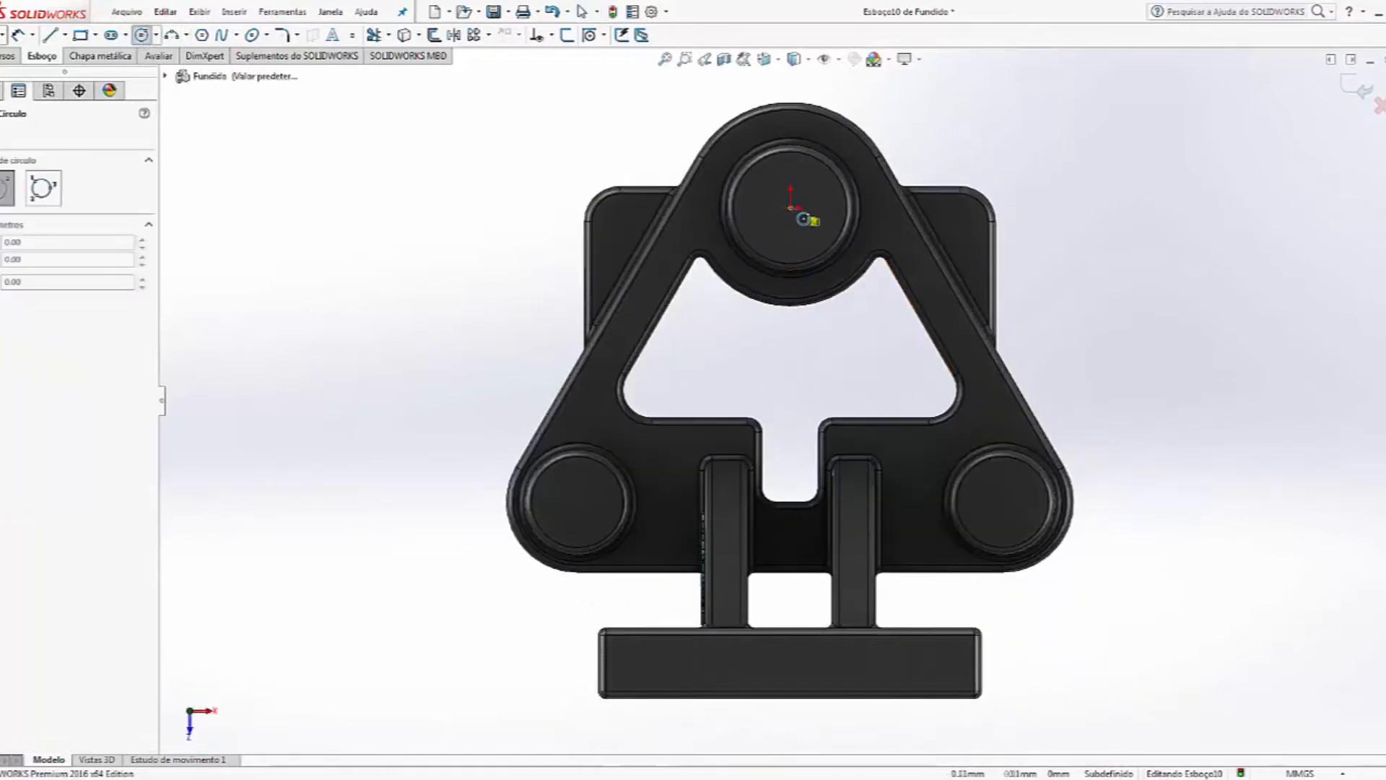
pyautogui.click(792, 209)
pyautogui.click(861, 208)
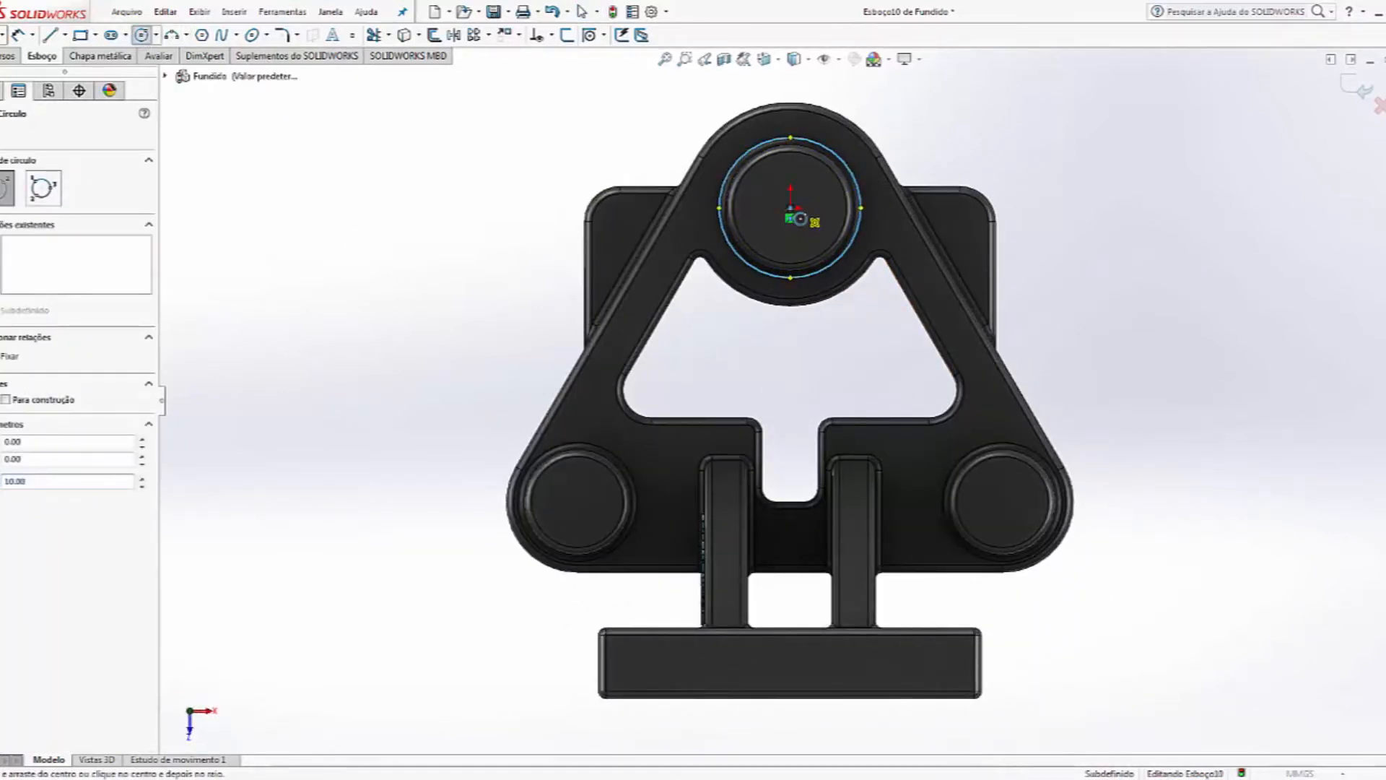
pyautogui.click(792, 209)
pyautogui.press('Escape')
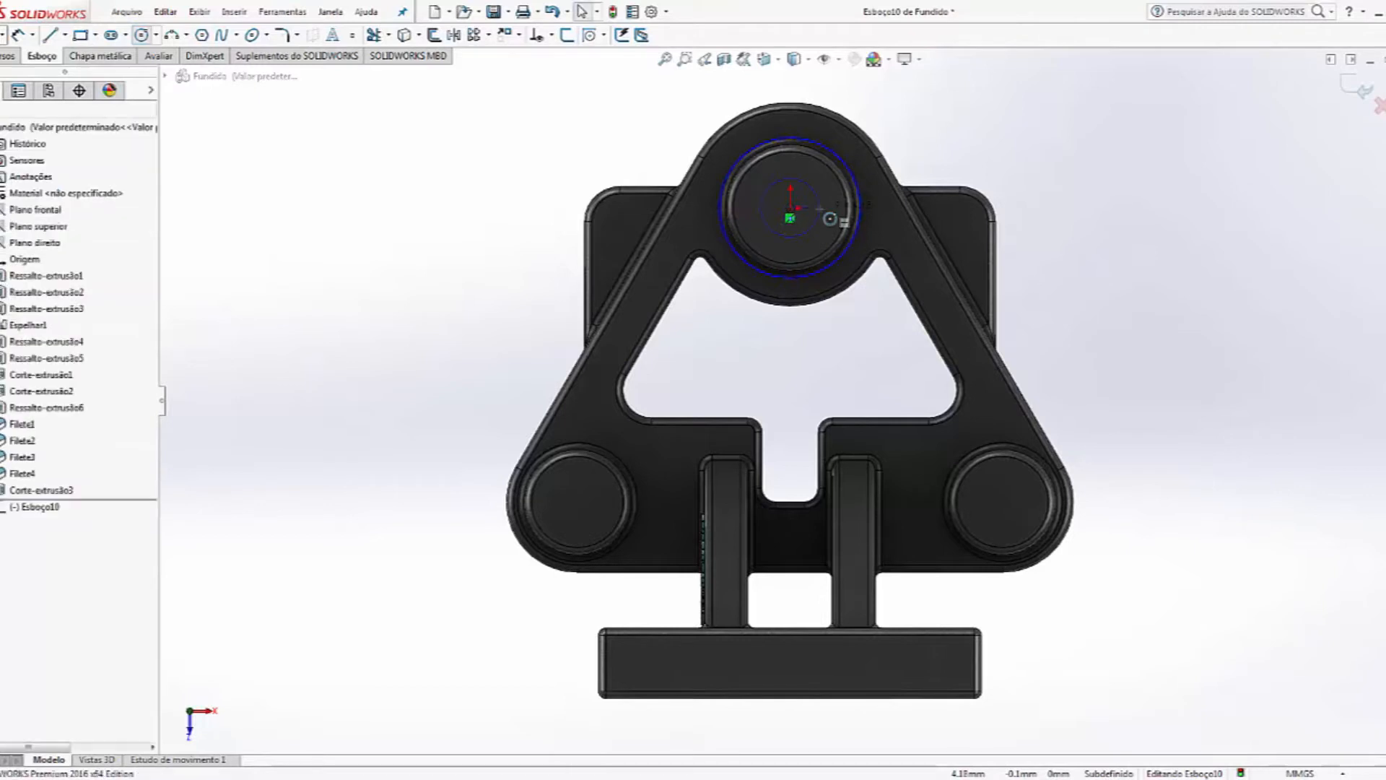
# Step: Draw a concentric circle around each of the two smaller bosses, larger than the boss, the first about 9.2 mm in radius
pyautogui.click(142, 36)
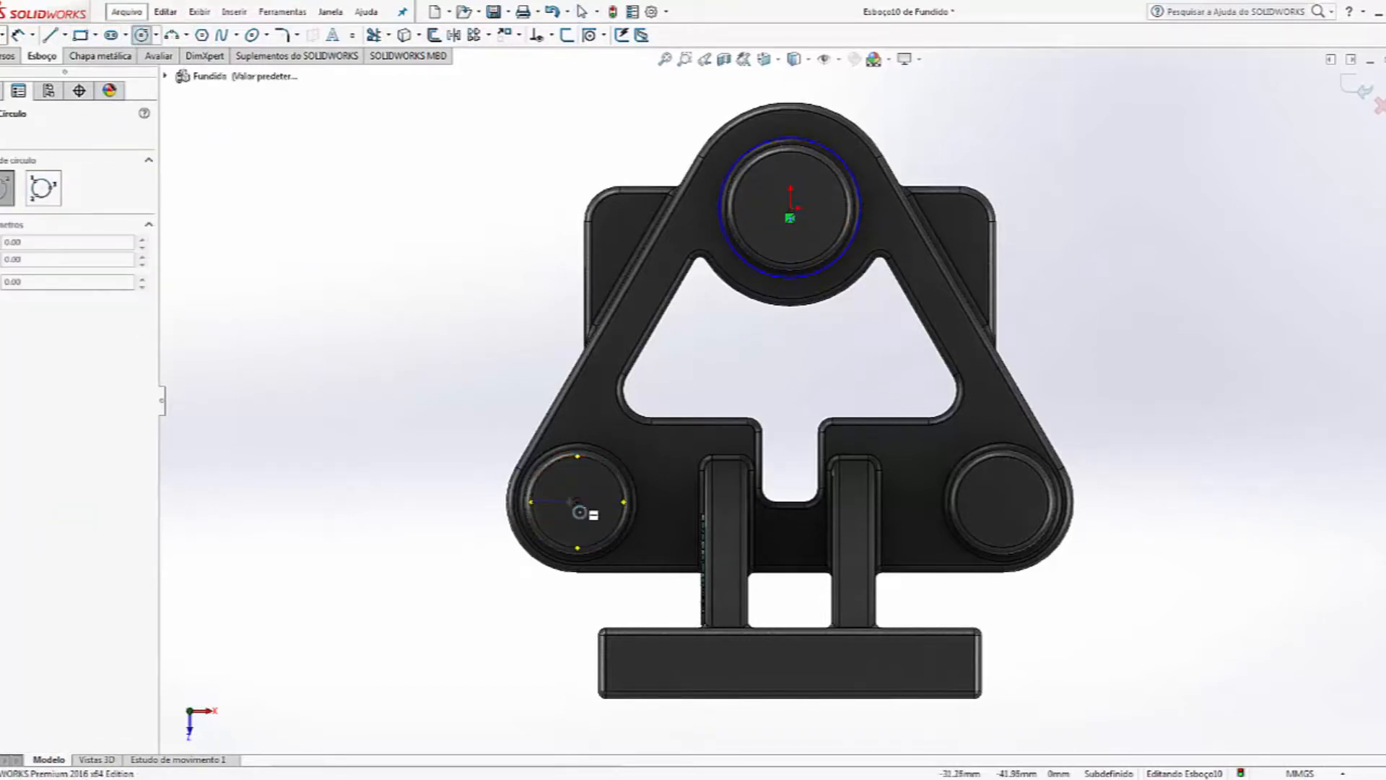
pyautogui.click(577, 507)
pyautogui.click(643, 492)
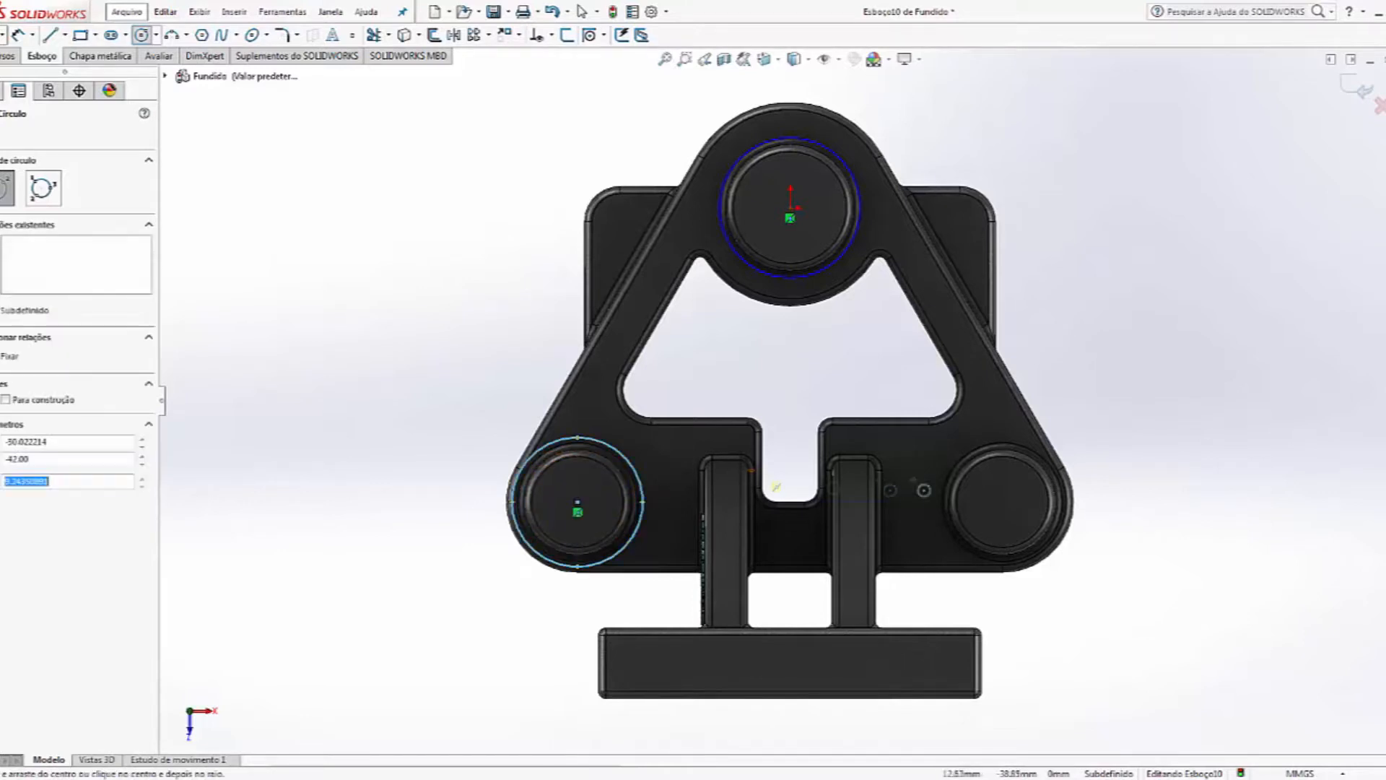
pyautogui.click(1002, 512)
pyautogui.click(1080, 477)
pyautogui.press('Escape')
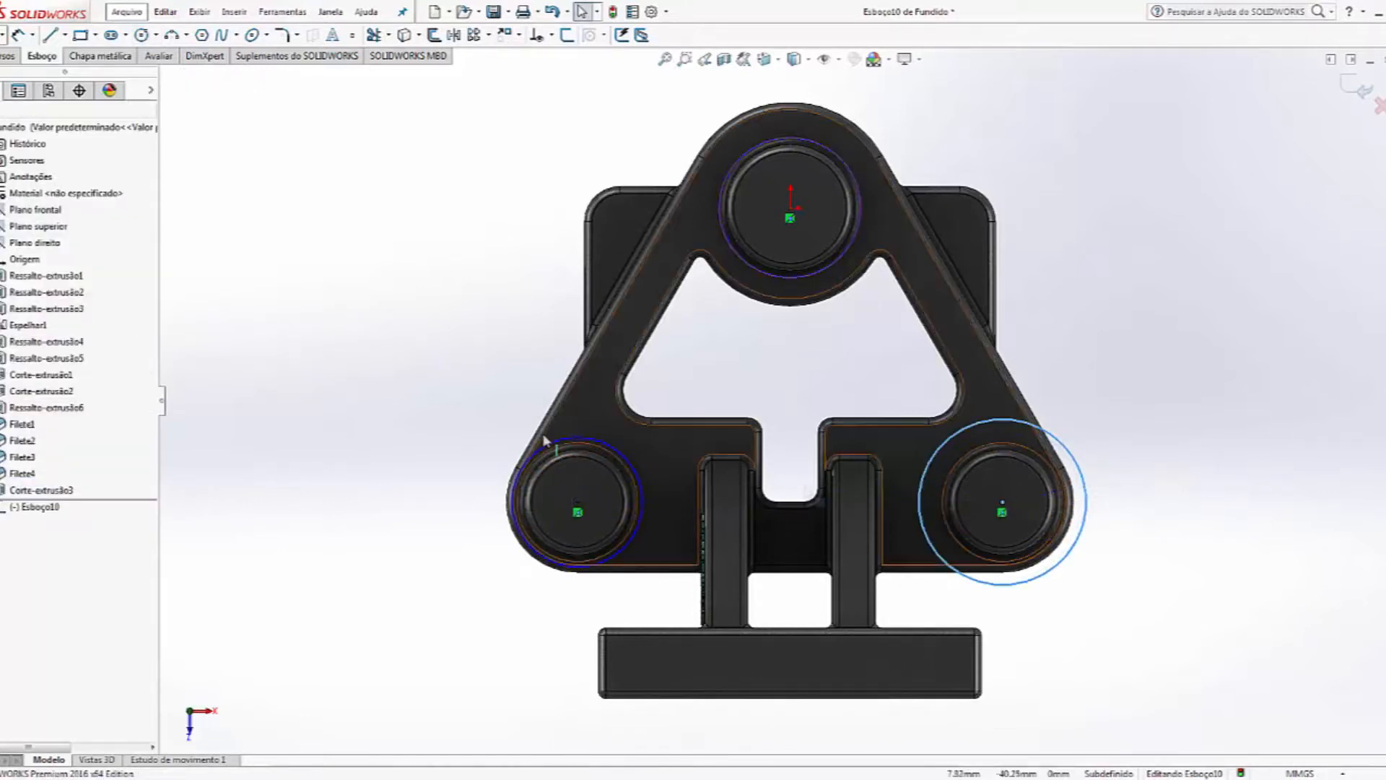
# Step: Extrude-cut the three boss circles with the Offset from Surface end condition, 10 mm from the base's underside
pyautogui.click(6, 56)
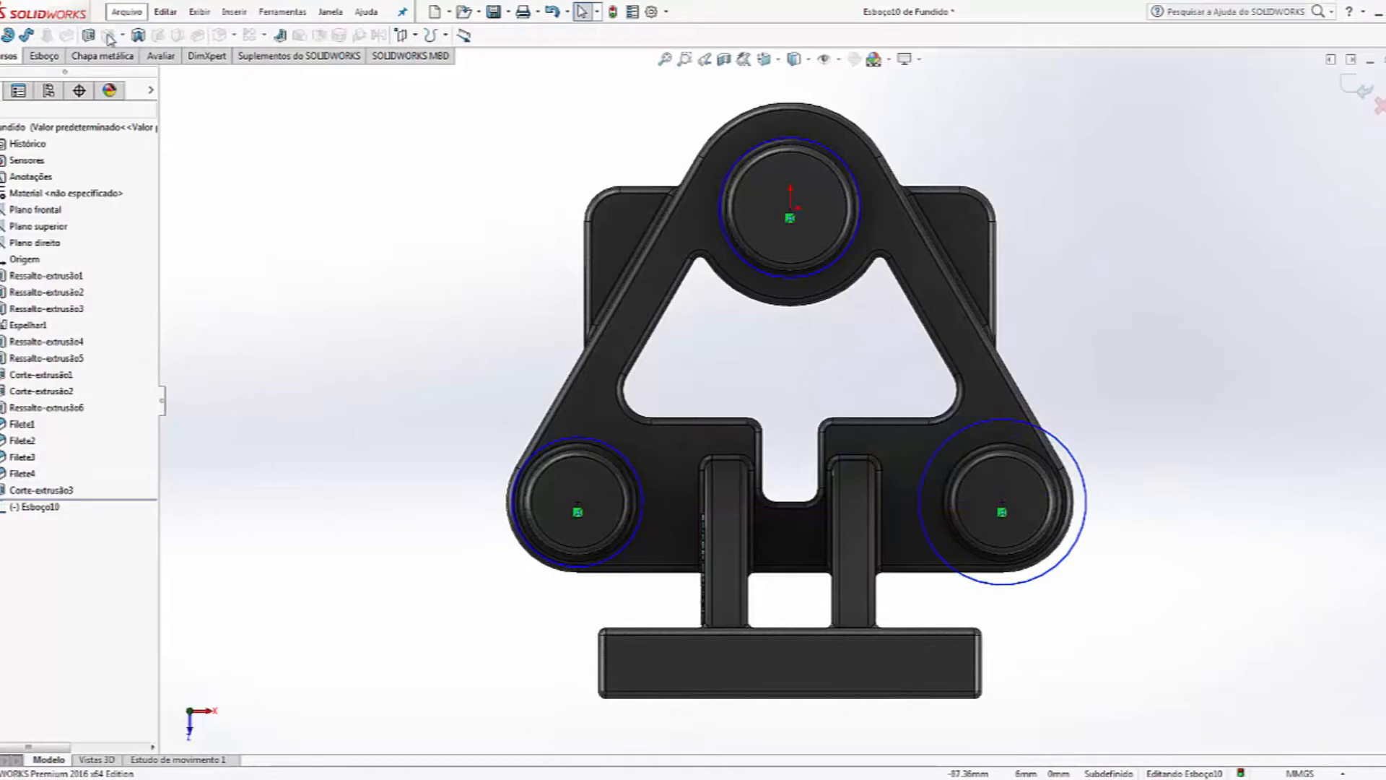
pyautogui.click(108, 36)
pyautogui.moveTo(799, 359); pyautogui.dragTo(873, 105, button='middle')
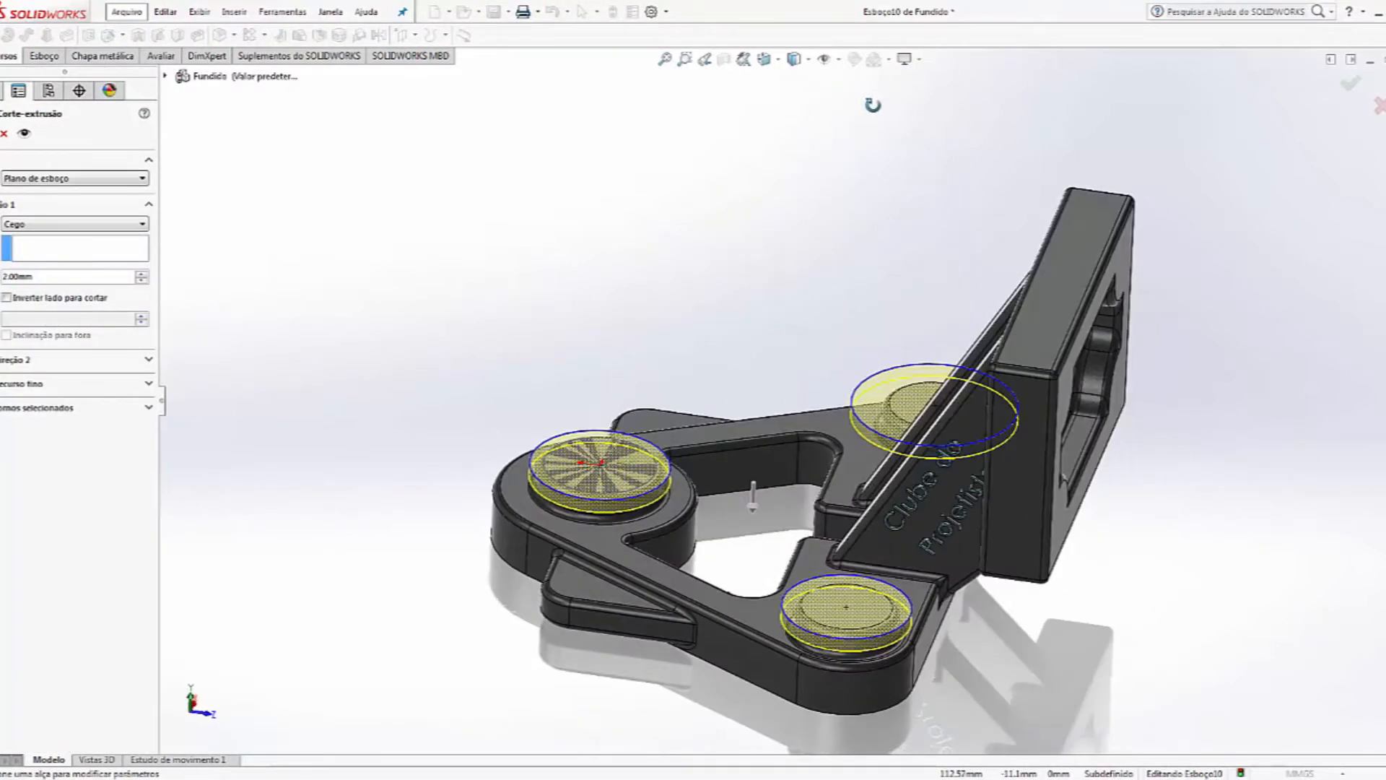
pyautogui.click(51, 225)
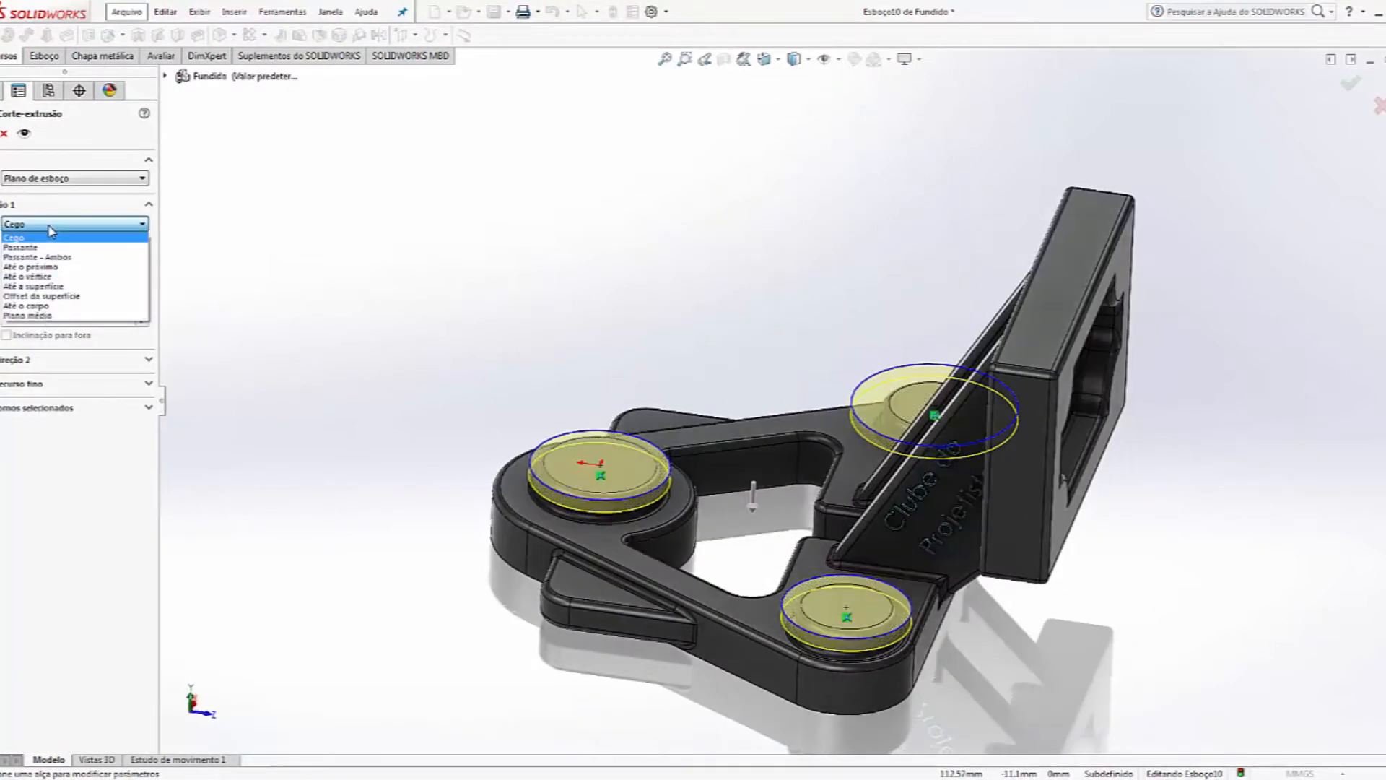
pyautogui.click(70, 296)
pyautogui.moveTo(480, 512); pyautogui.dragTo(636, 548, button='middle')
pyautogui.click(648, 563)
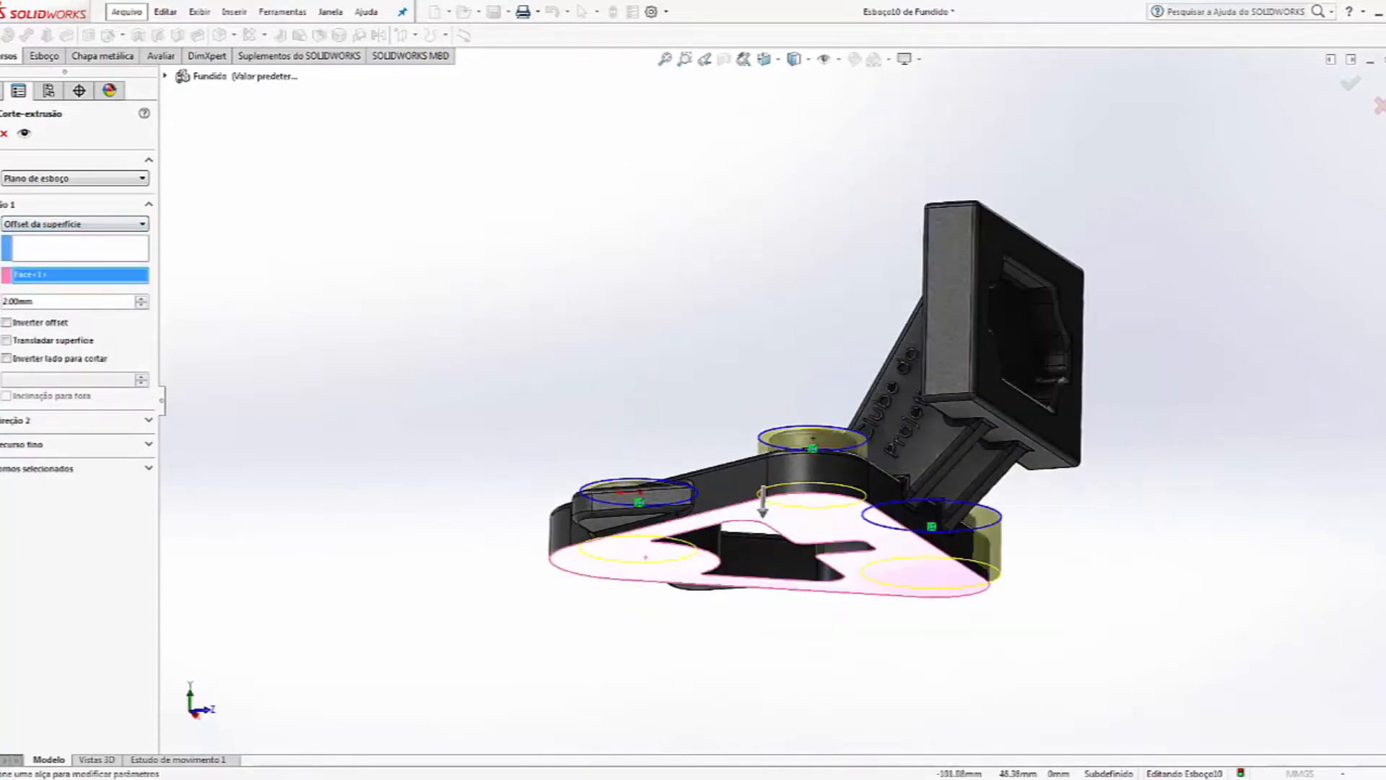
pyautogui.write('10')
pyautogui.moveTo(657, 402); pyautogui.dragTo(695, 478, button='middle')
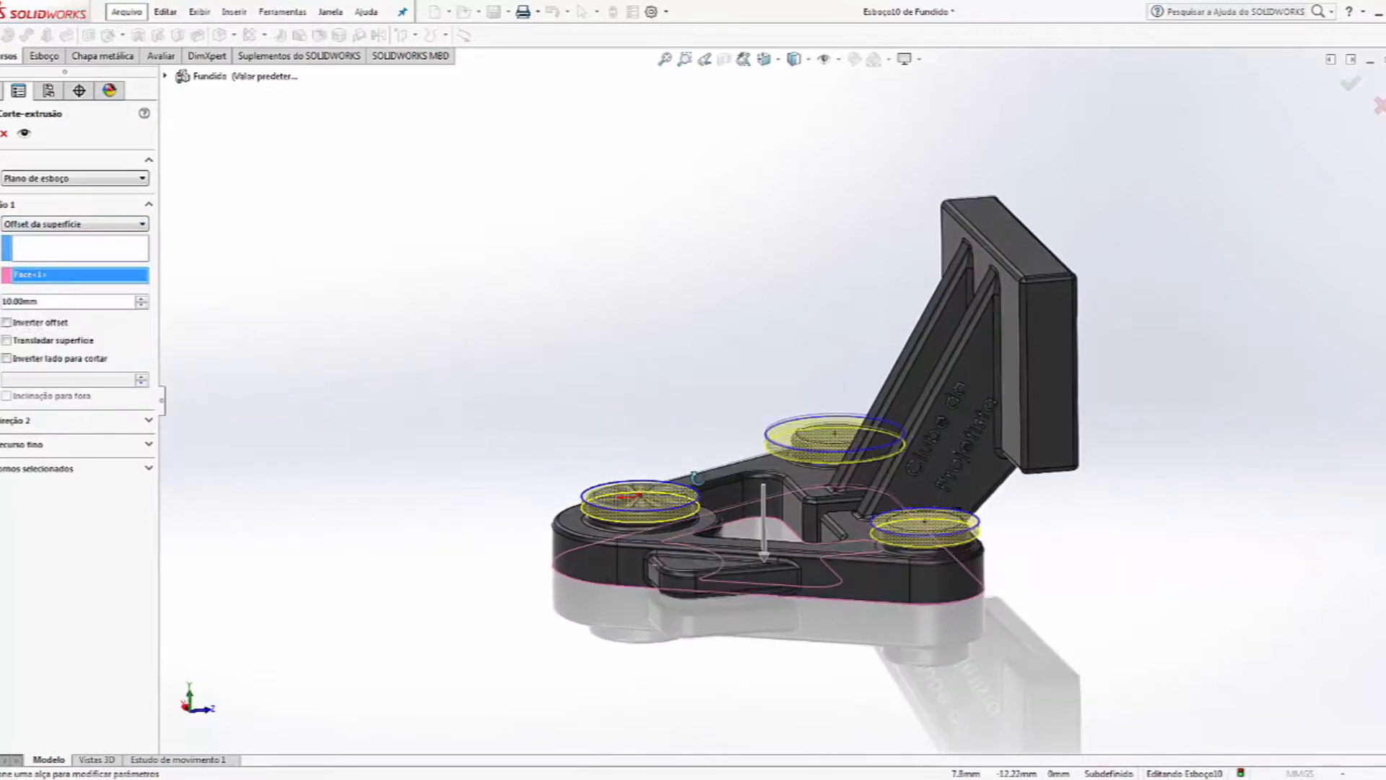
pyautogui.scroll(1, 694, 478)
pyautogui.rightClick(583, 298)
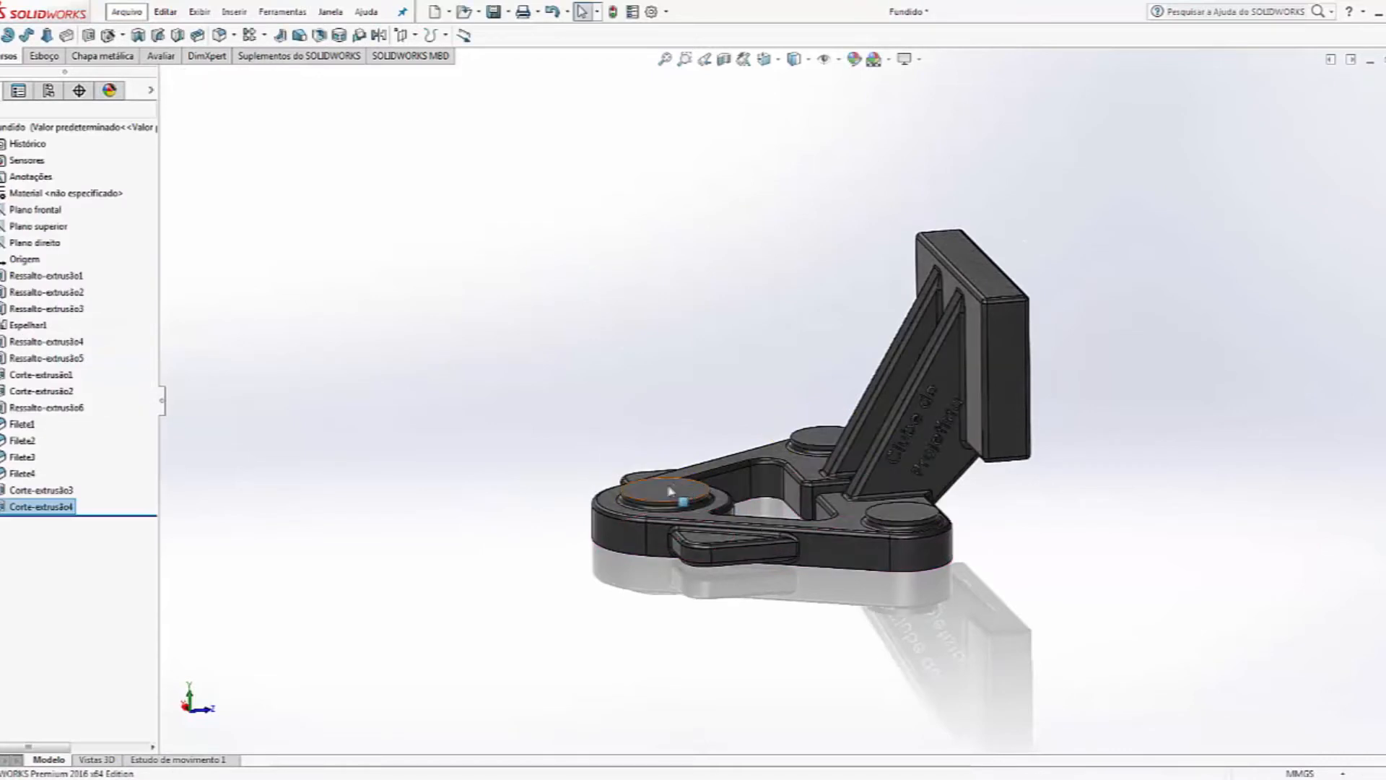
# Step: Start a sketch on the large boss's machined top face and draw a circle about 4.5 mm in radius at its centre
pyautogui.click(674, 489)
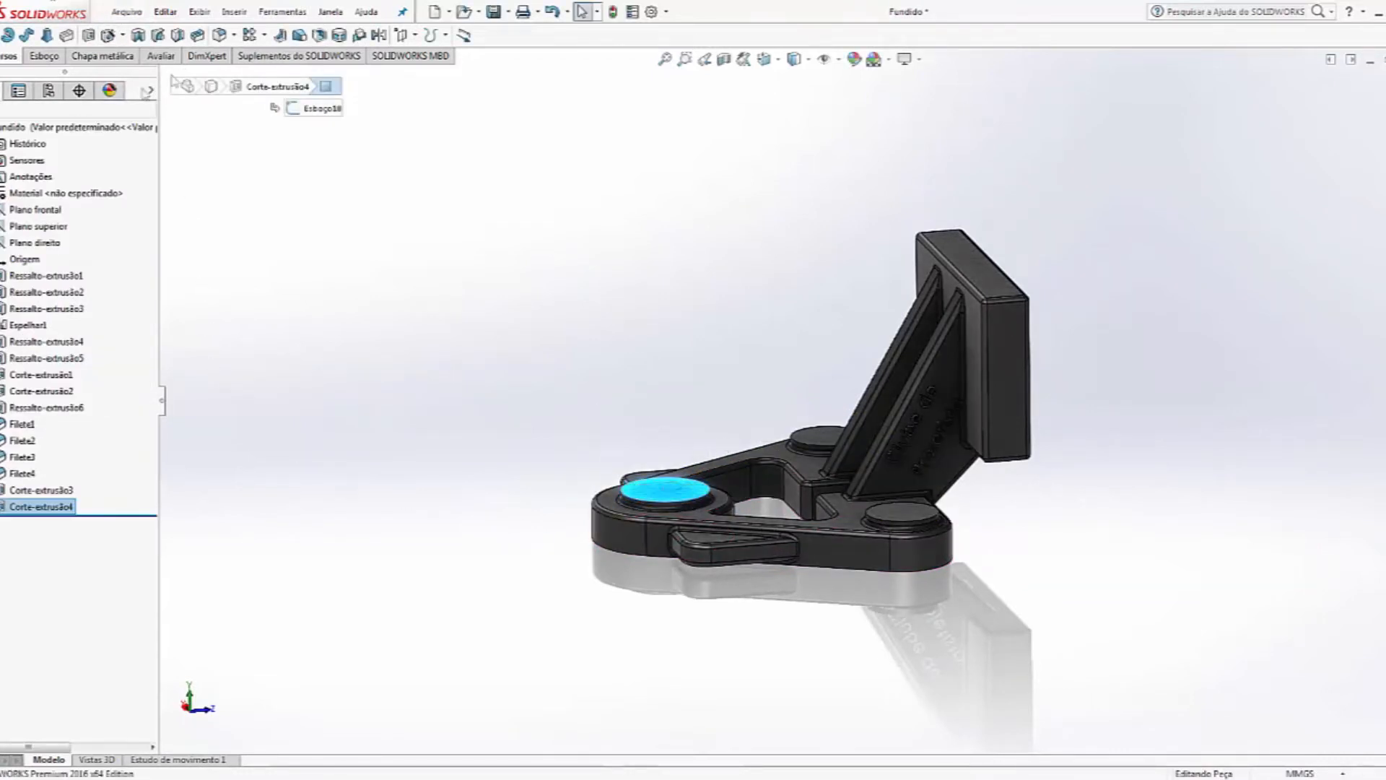
pyautogui.click(52, 59)
pyautogui.click(4, 36)
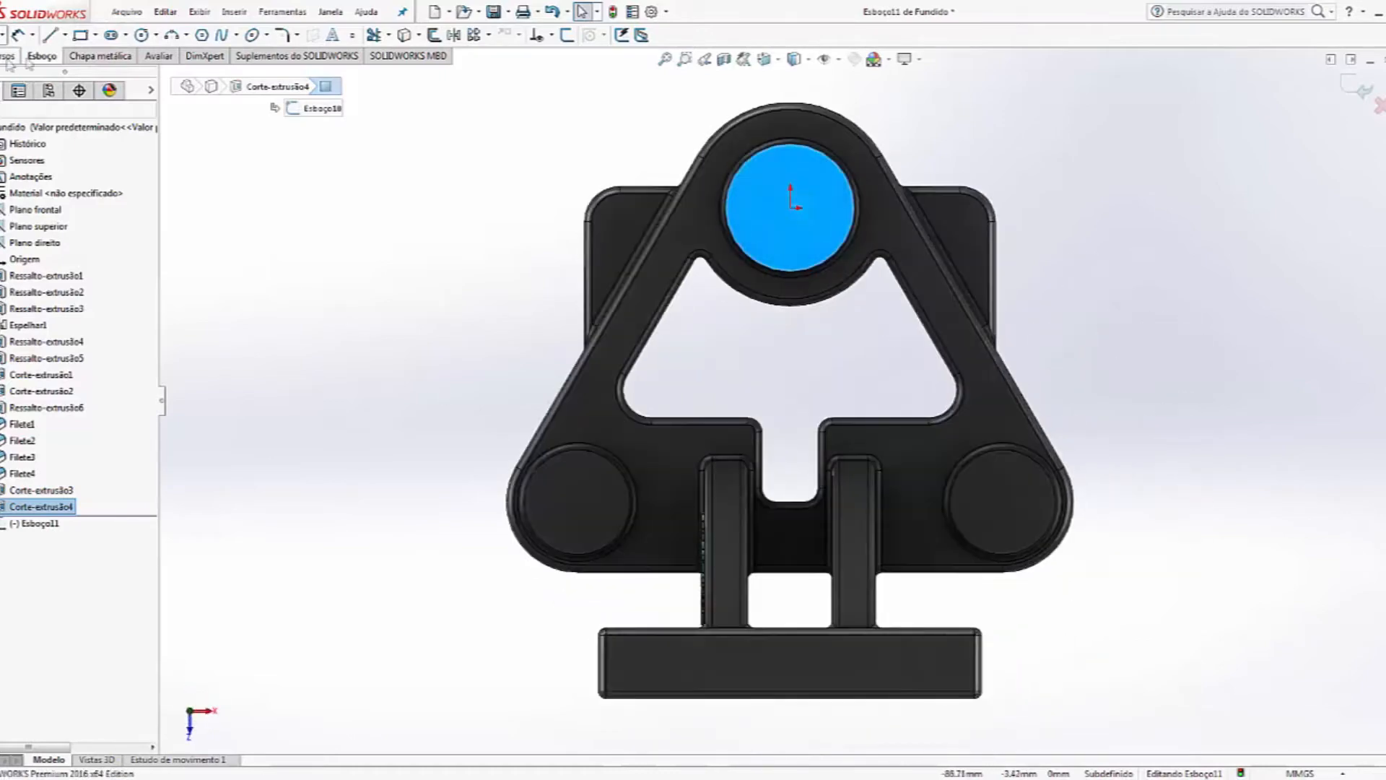
pyautogui.click(142, 35)
pyautogui.click(793, 209)
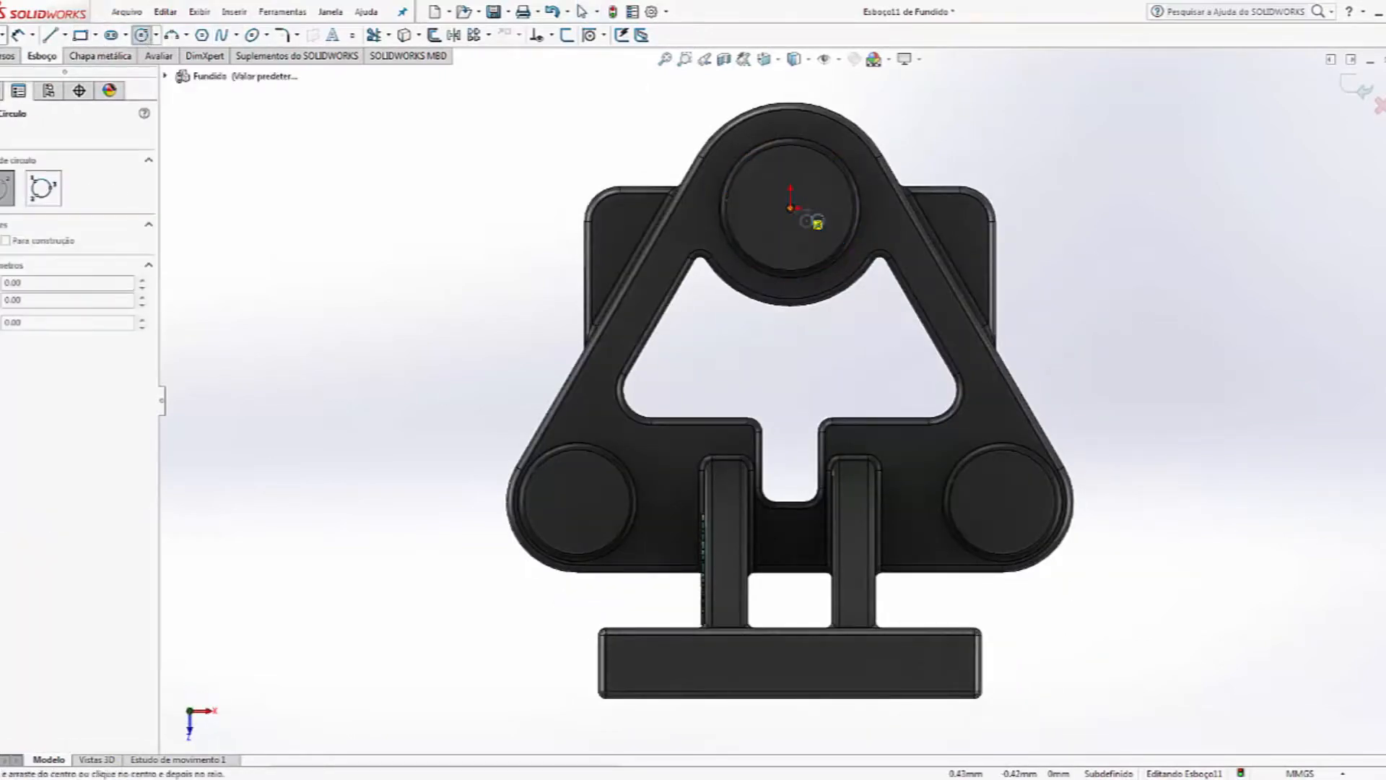
pyautogui.click(822, 208)
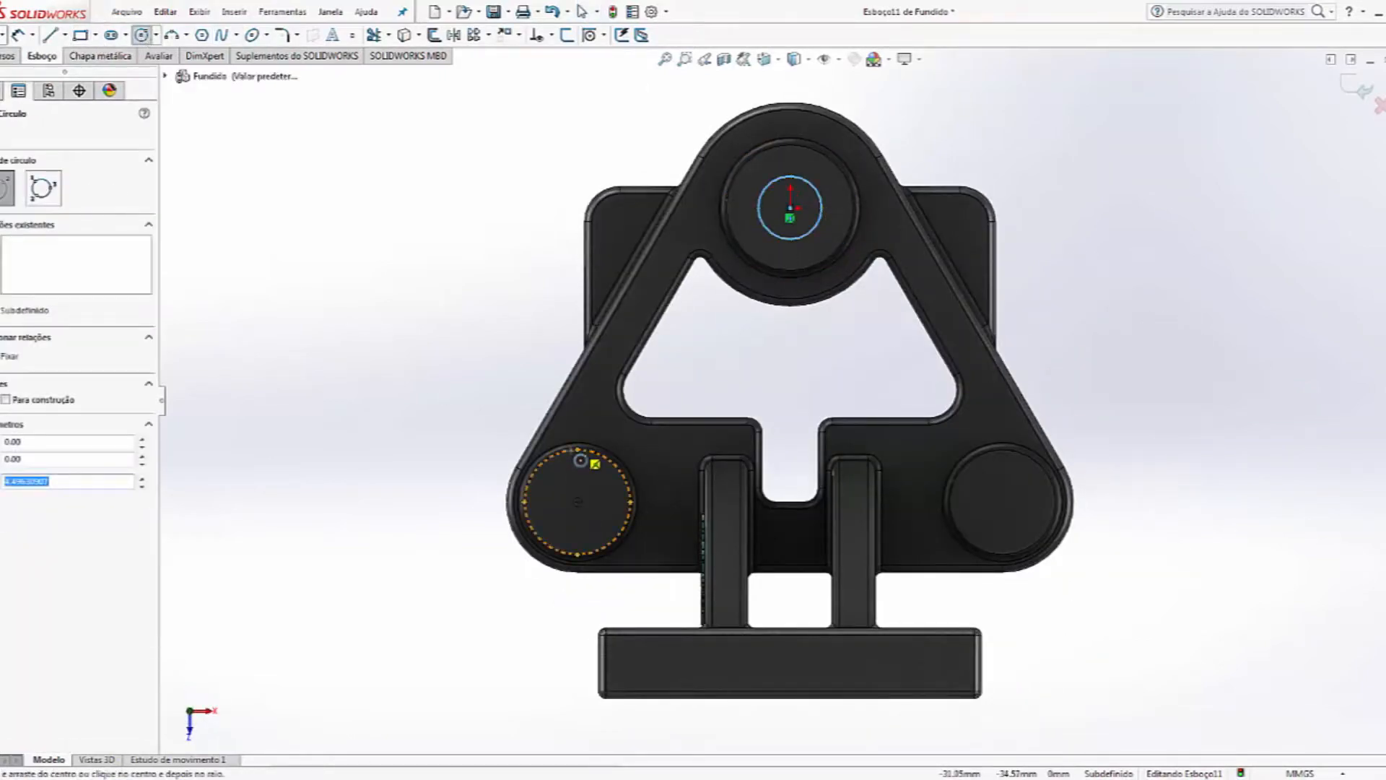
# Step: Draw a hole circle at the centre of each of the two smaller bosses, the first about 4.6 mm in radius
pyautogui.click(577, 503)
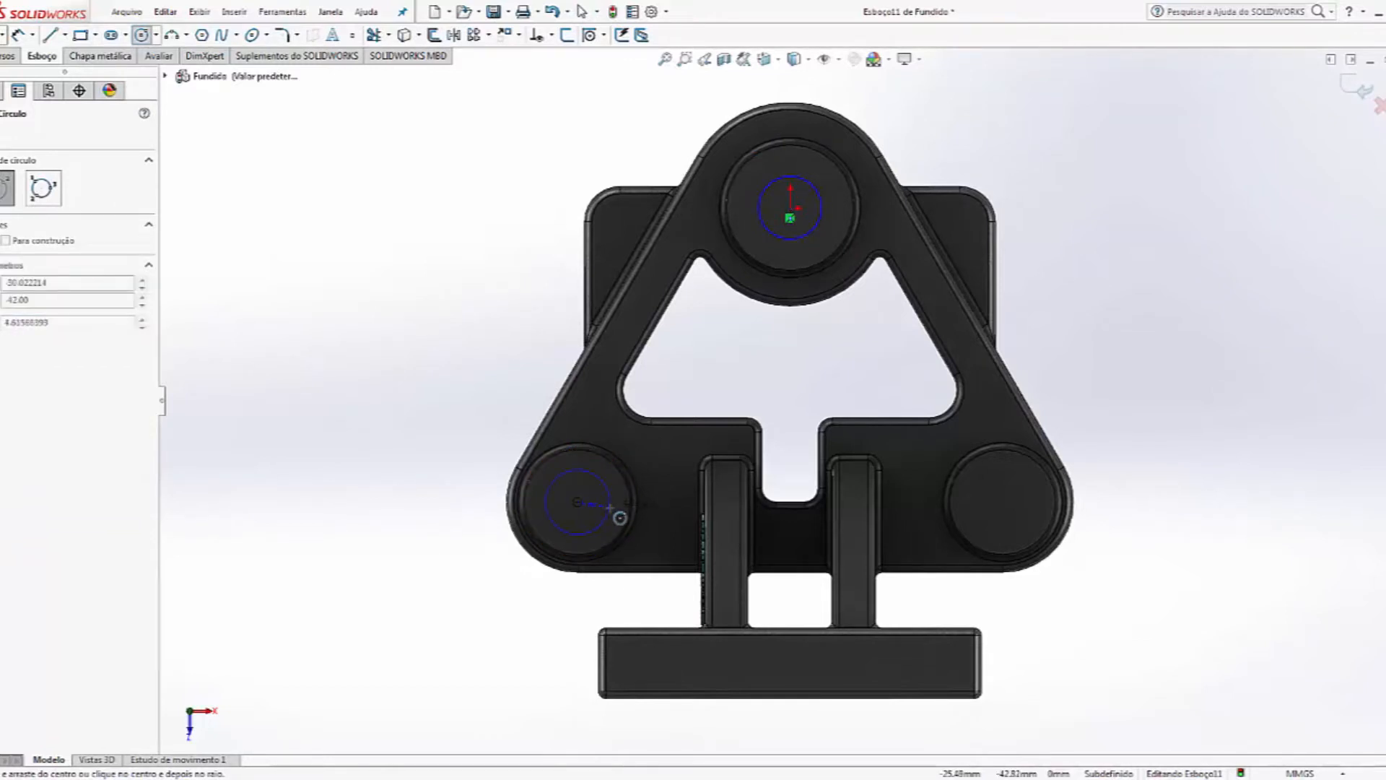
pyautogui.click(611, 503)
pyautogui.click(1012, 500)
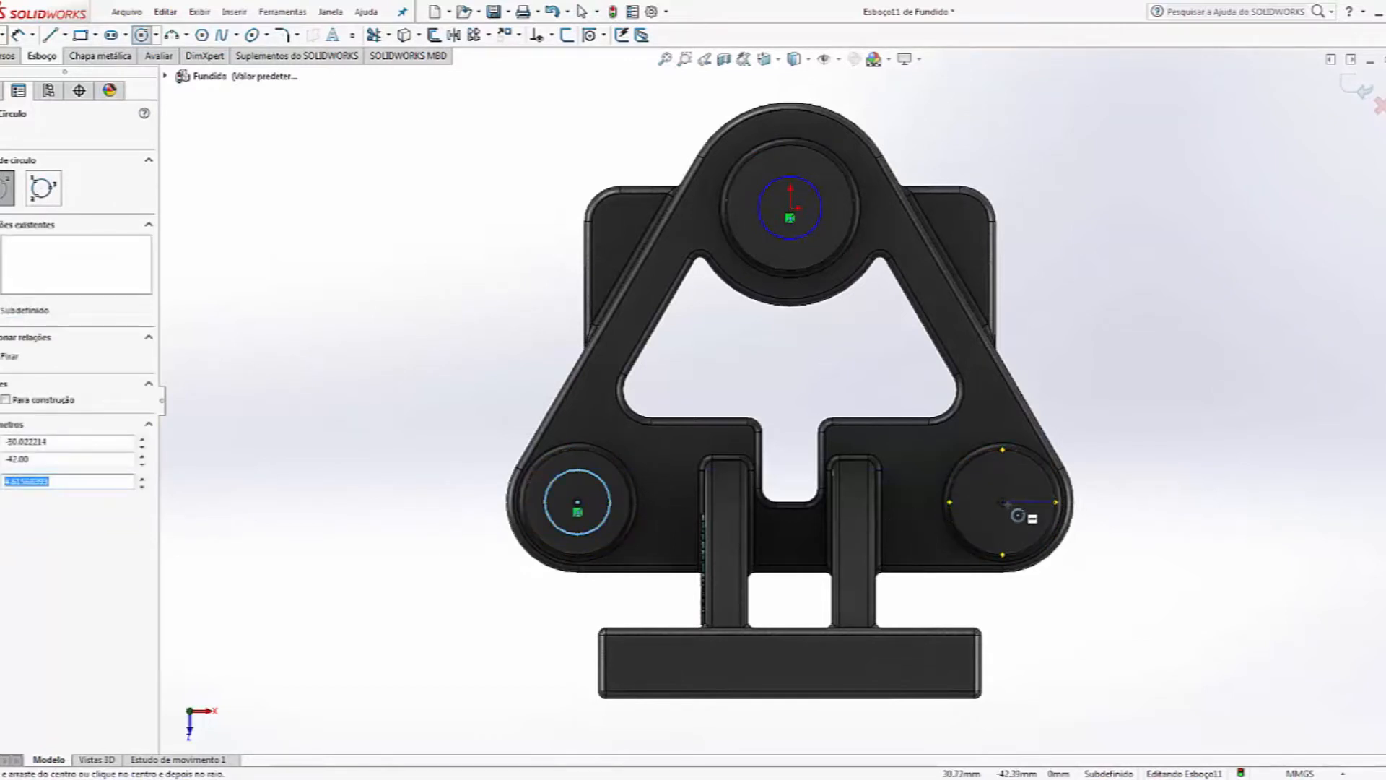
pyautogui.click(1026, 514)
pyautogui.press('Escape')
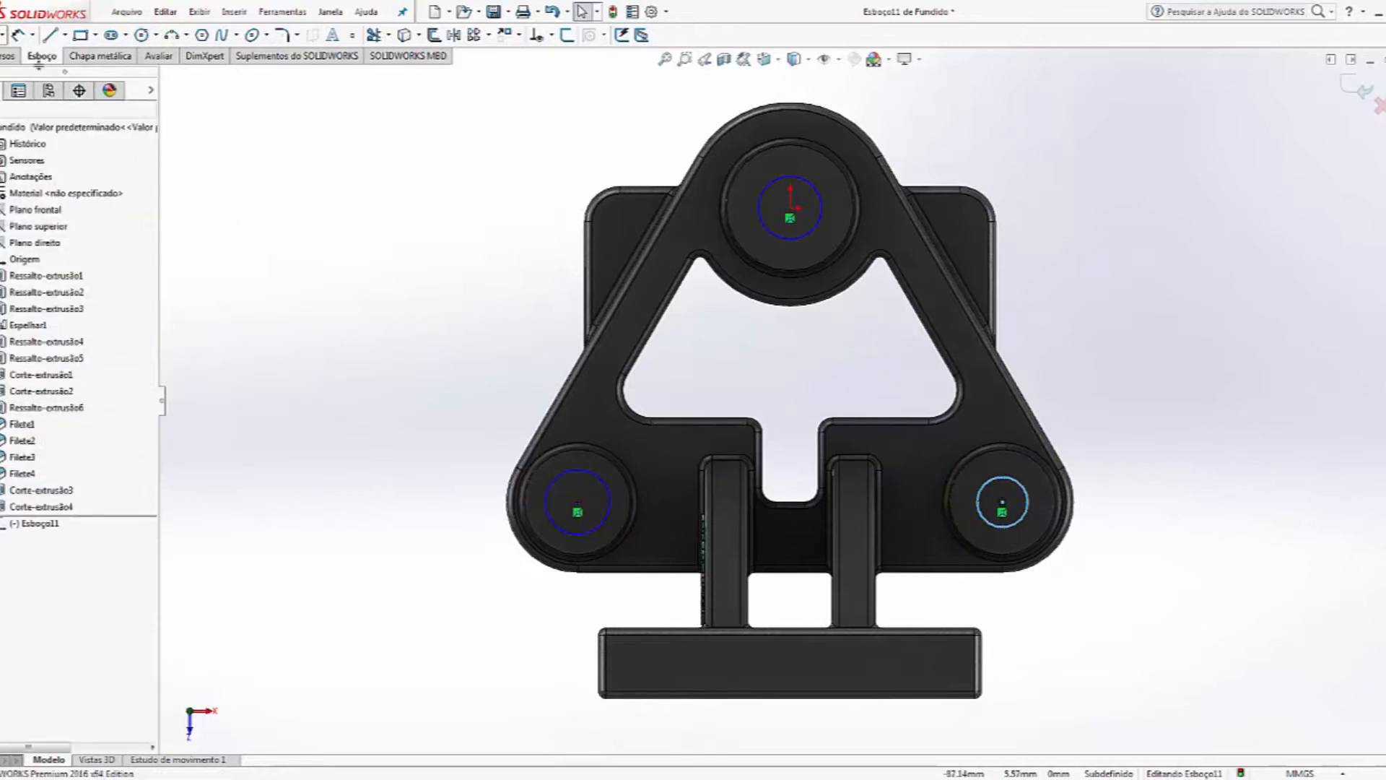
# Step: Dimension the last drawn small-boss hole circle to a diameter of 8 mm
pyautogui.click(18, 36)
pyautogui.click(1105, 429)
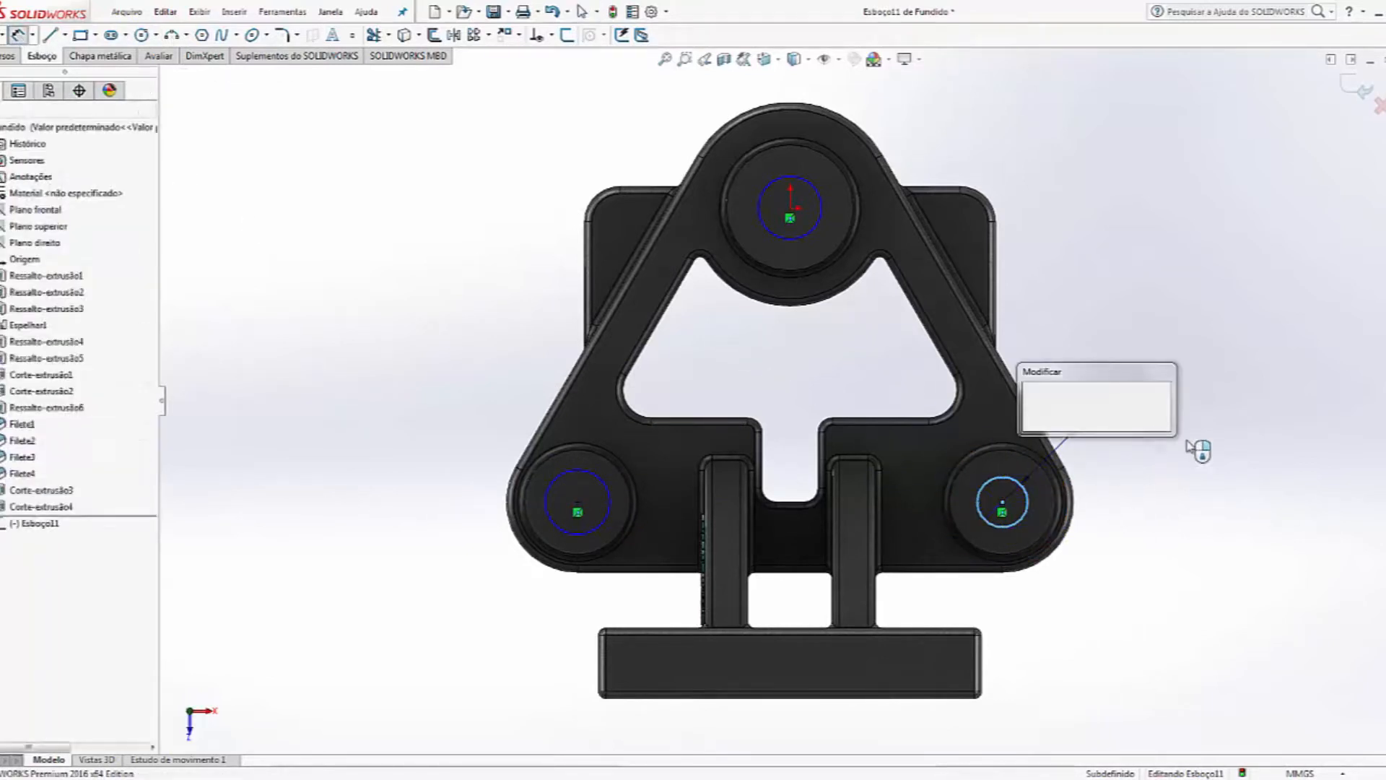
pyautogui.write('8')
pyautogui.press('Return')
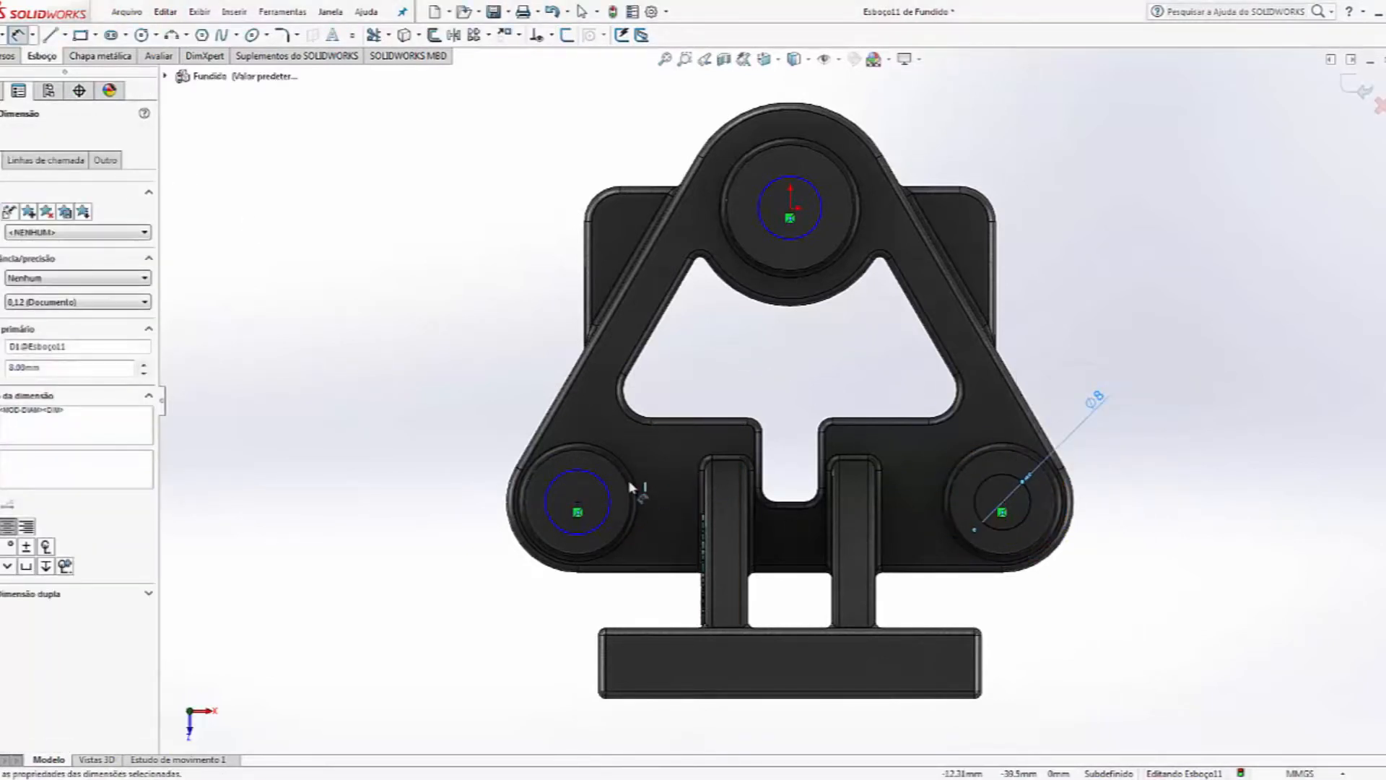
pyautogui.press('Escape')
# Step: Apply an Equal relation between the hole circles of the two smaller bosses
pyautogui.click(577, 471)
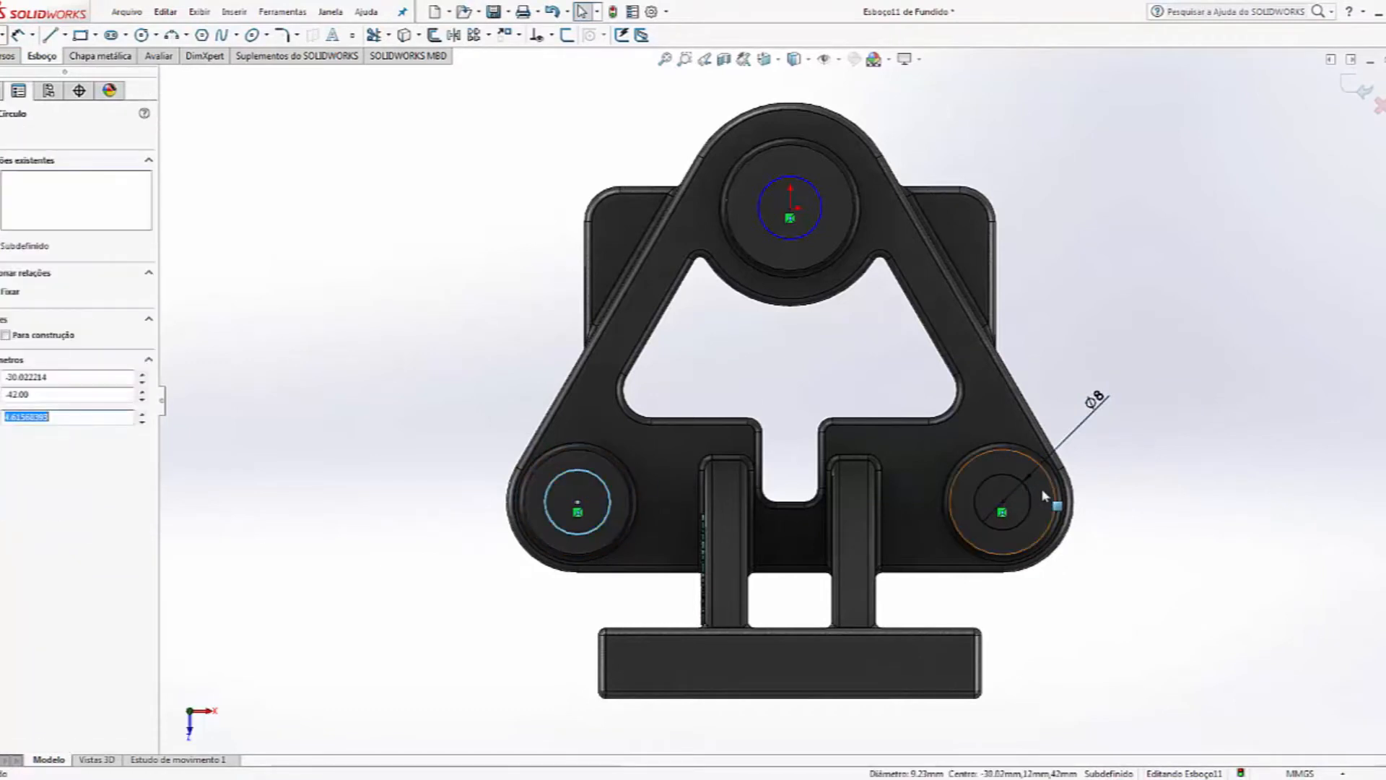
pyautogui.keyDown('ctrl'); pyautogui.click(1024, 480); pyautogui.keyUp('ctrl')
pyautogui.click(10, 430)
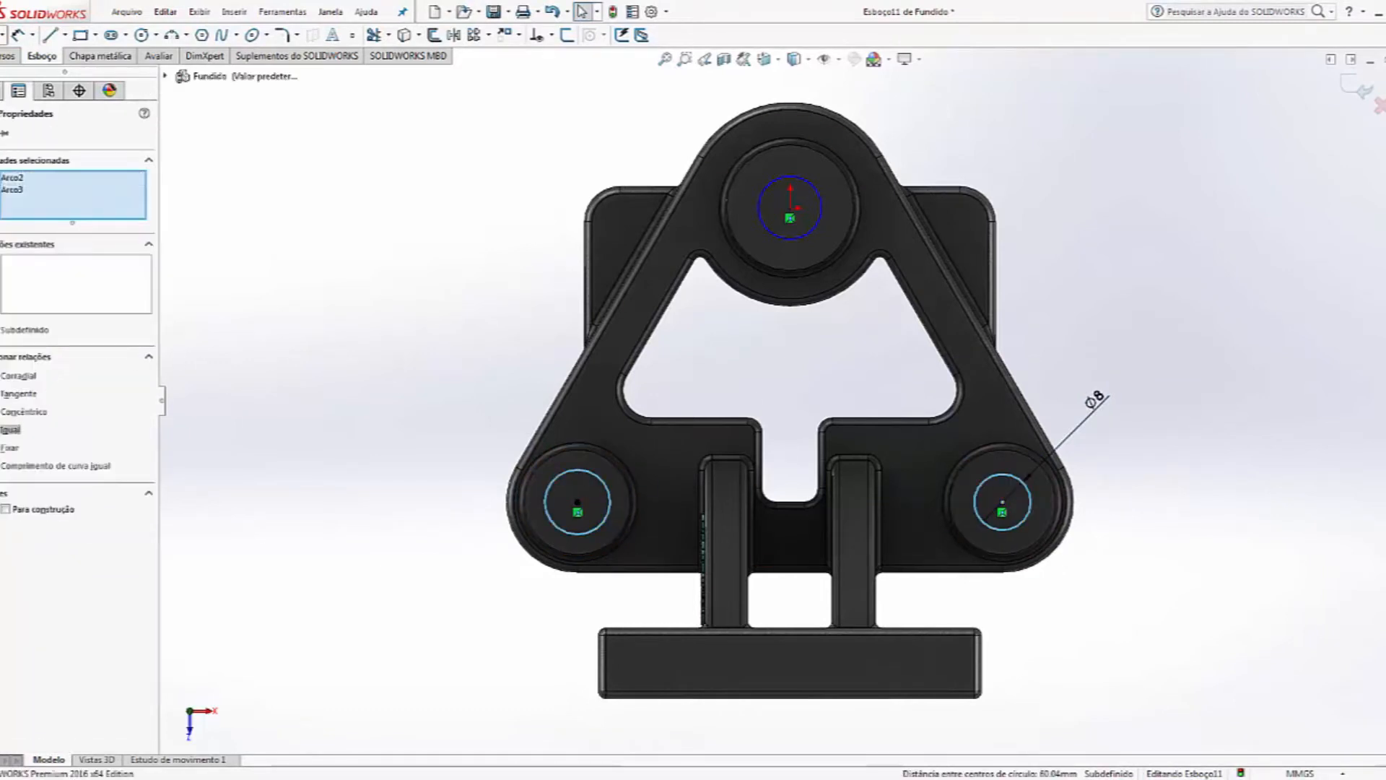
# Step: Dimension the large boss's hole circle to a diameter of 10 mm
pyautogui.click(511, 296)
pyautogui.click(16, 35)
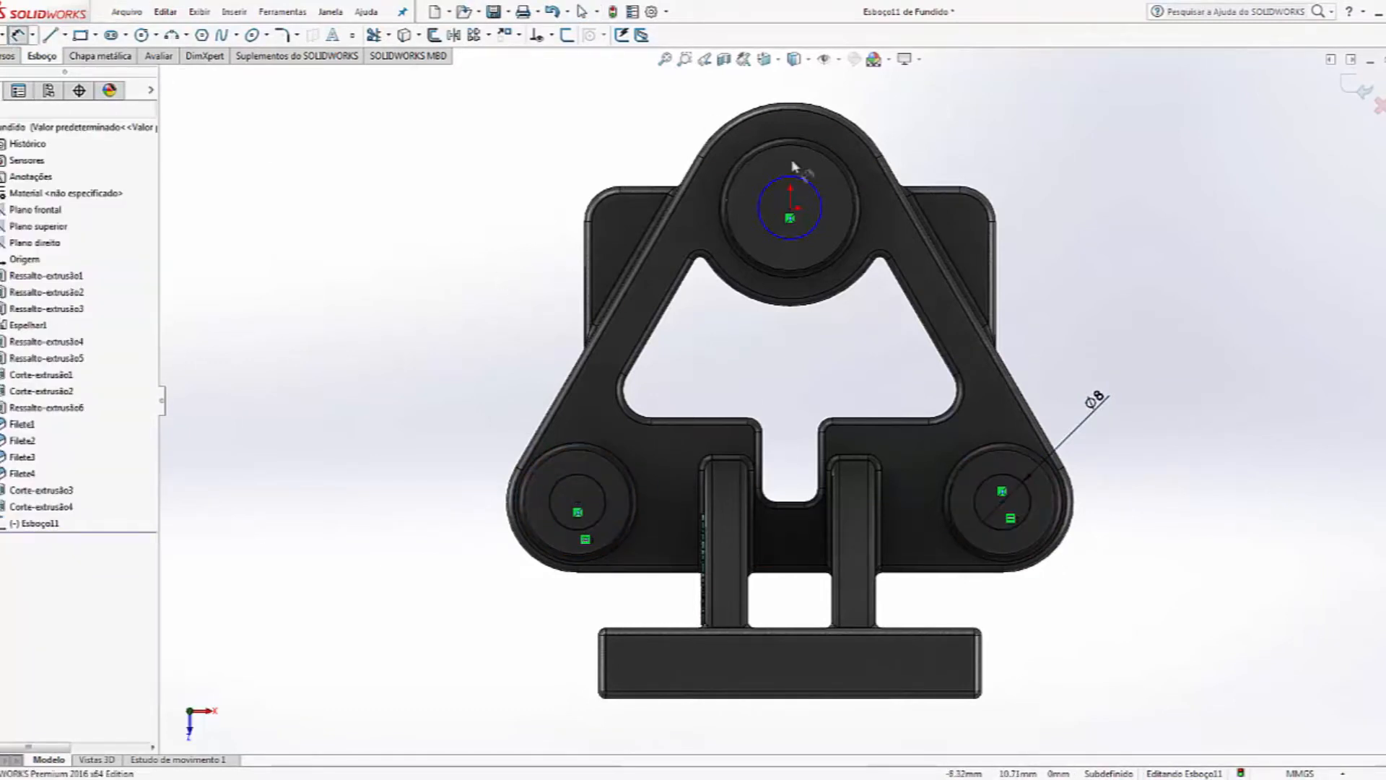
pyautogui.click(790, 177)
pyautogui.click(636, 127)
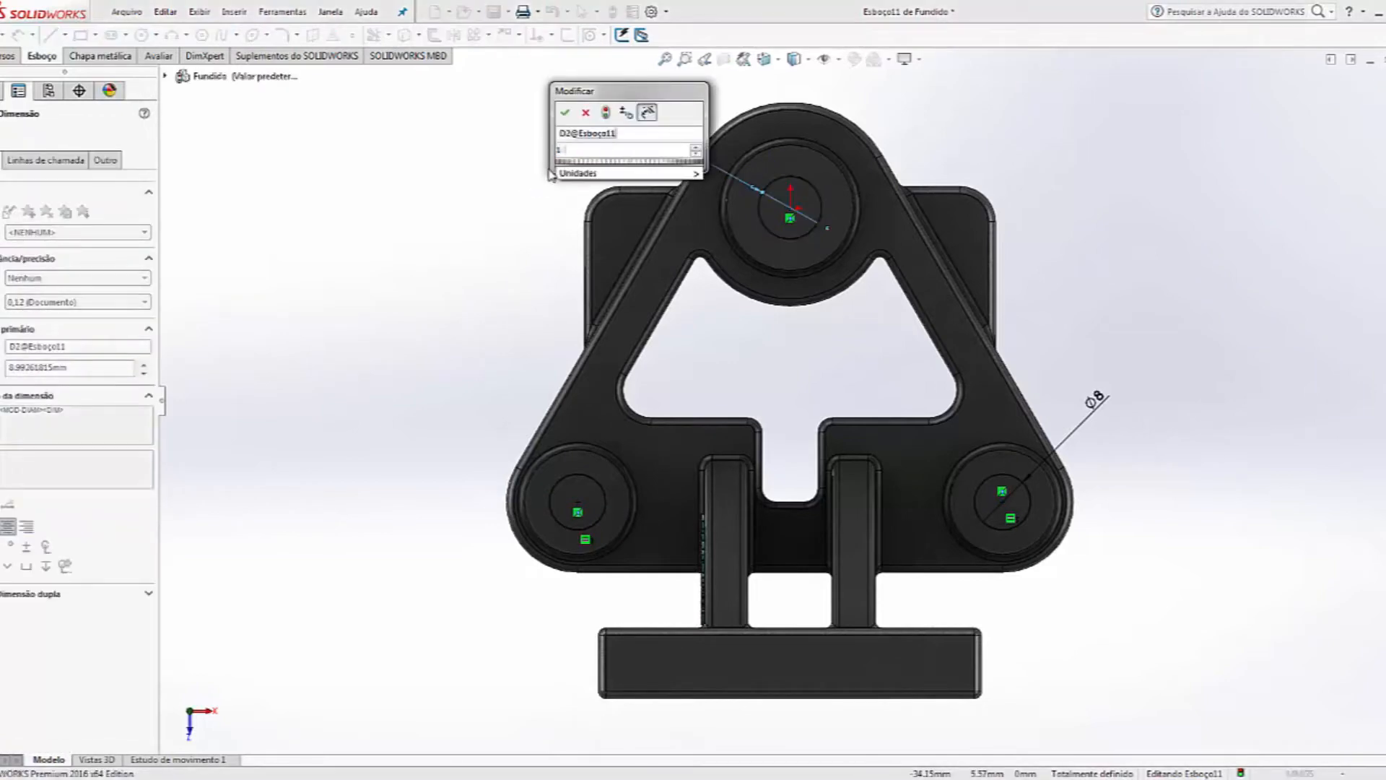
pyautogui.write('10')
pyautogui.press('Return')
pyautogui.press('Escape')
# Step: Make an extruded cut from the three hole circles with the Passante (through all) end condition
pyautogui.moveTo(864, 410)
pyautogui.mouseDown(button='middle')
pyautogui.moveTo(788, 111)
pyautogui.moveTo(990, 102)
pyautogui.moveTo(916, 199)
pyautogui.mouseUp(button='middle')
pyautogui.click(4, 57)
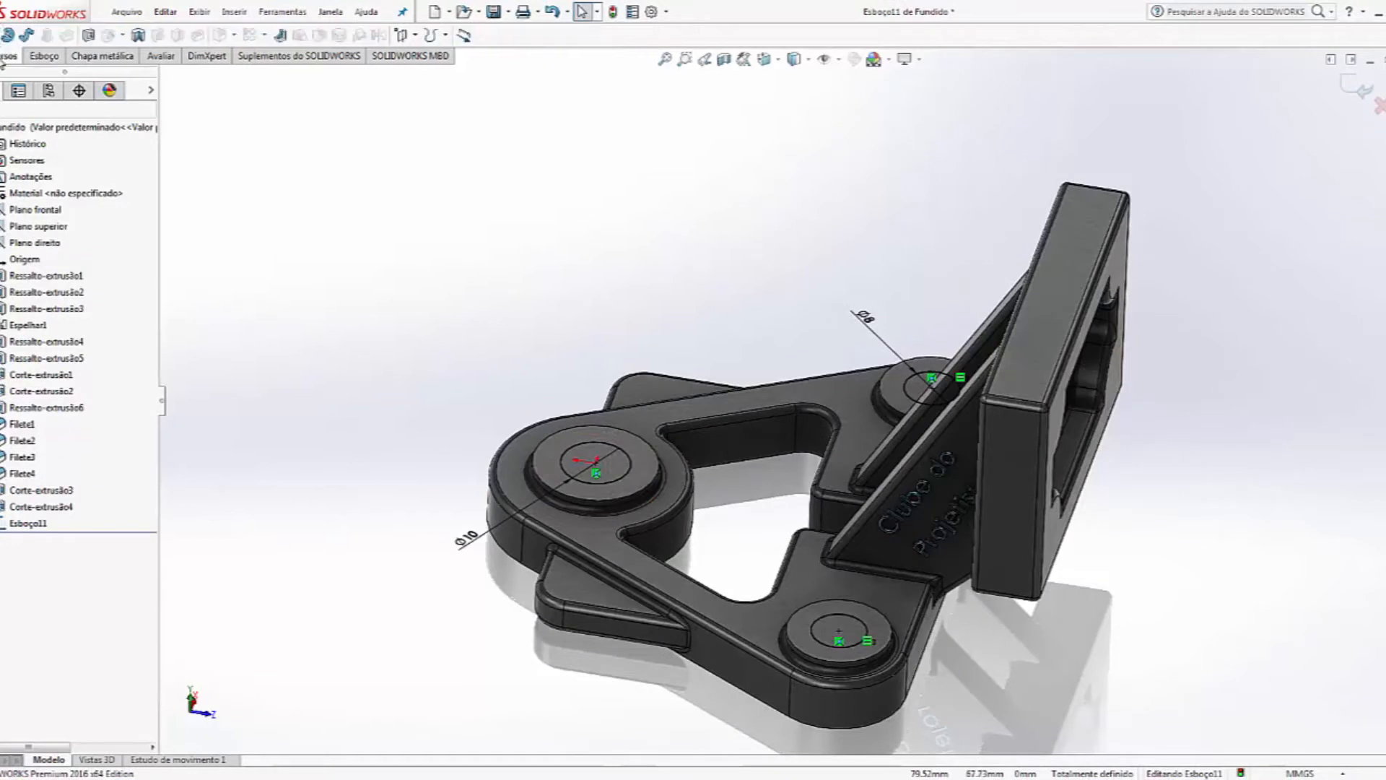
pyautogui.click(89, 36)
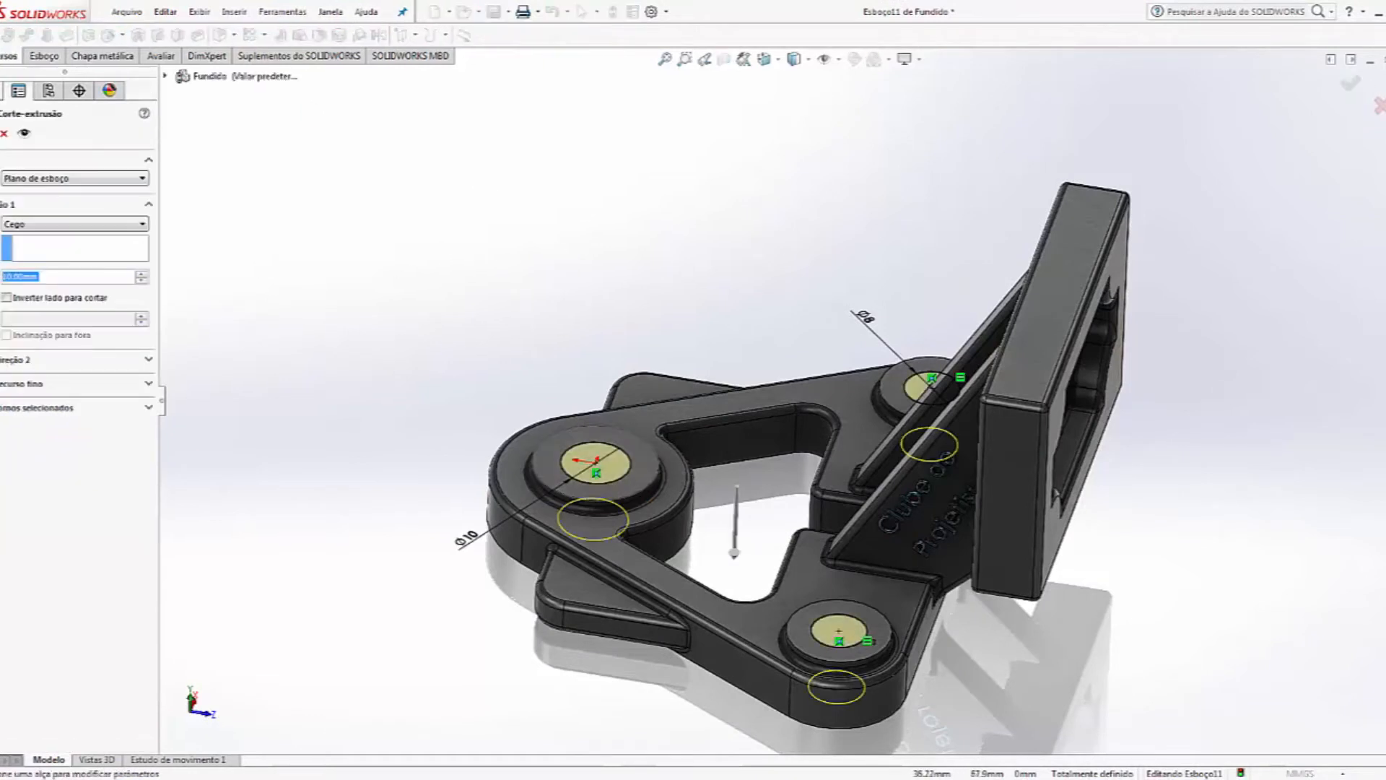
pyautogui.click(58, 228)
pyautogui.click(29, 247)
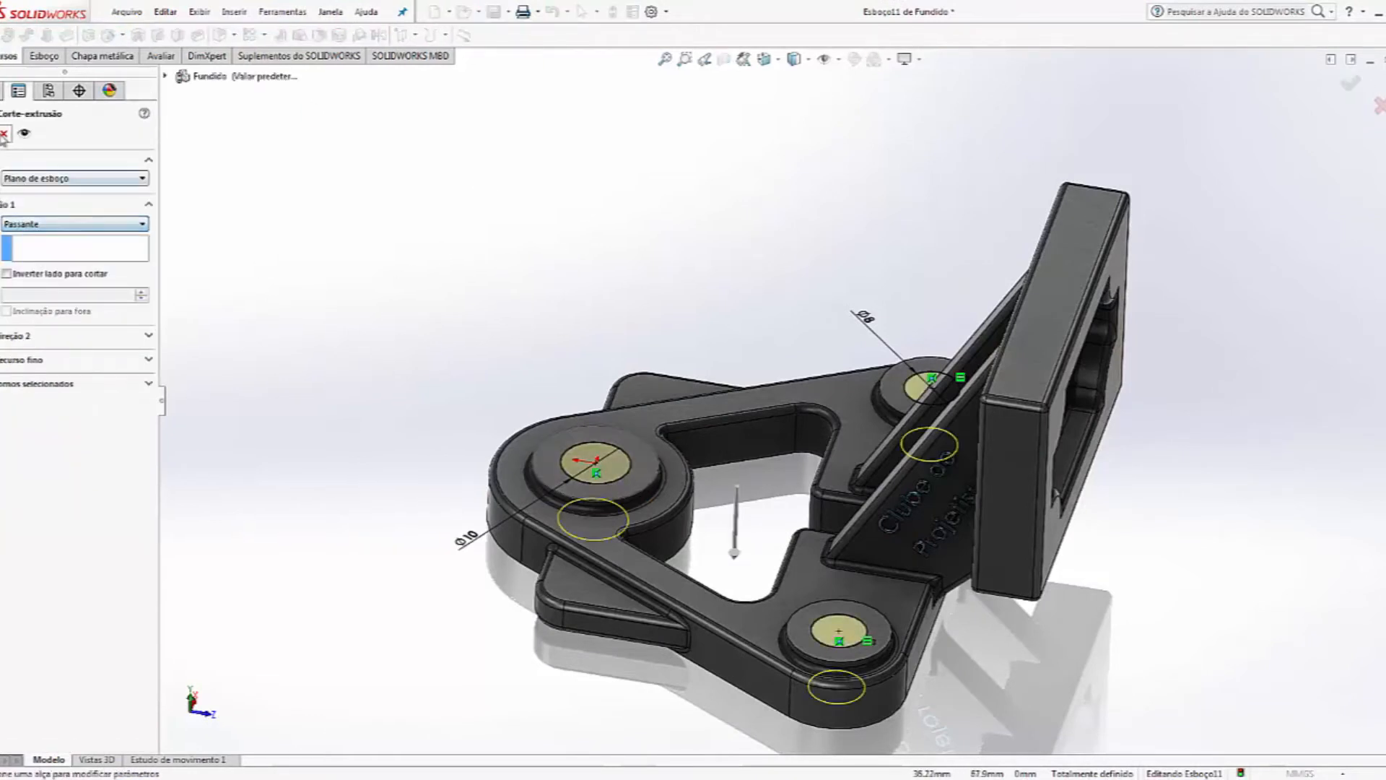
# Step: Examine the three machining cuts on the base and bosses, and the recessed face of the upright plate
pyautogui.moveTo(712, 427); pyautogui.dragTo(693, 361, button='middle')
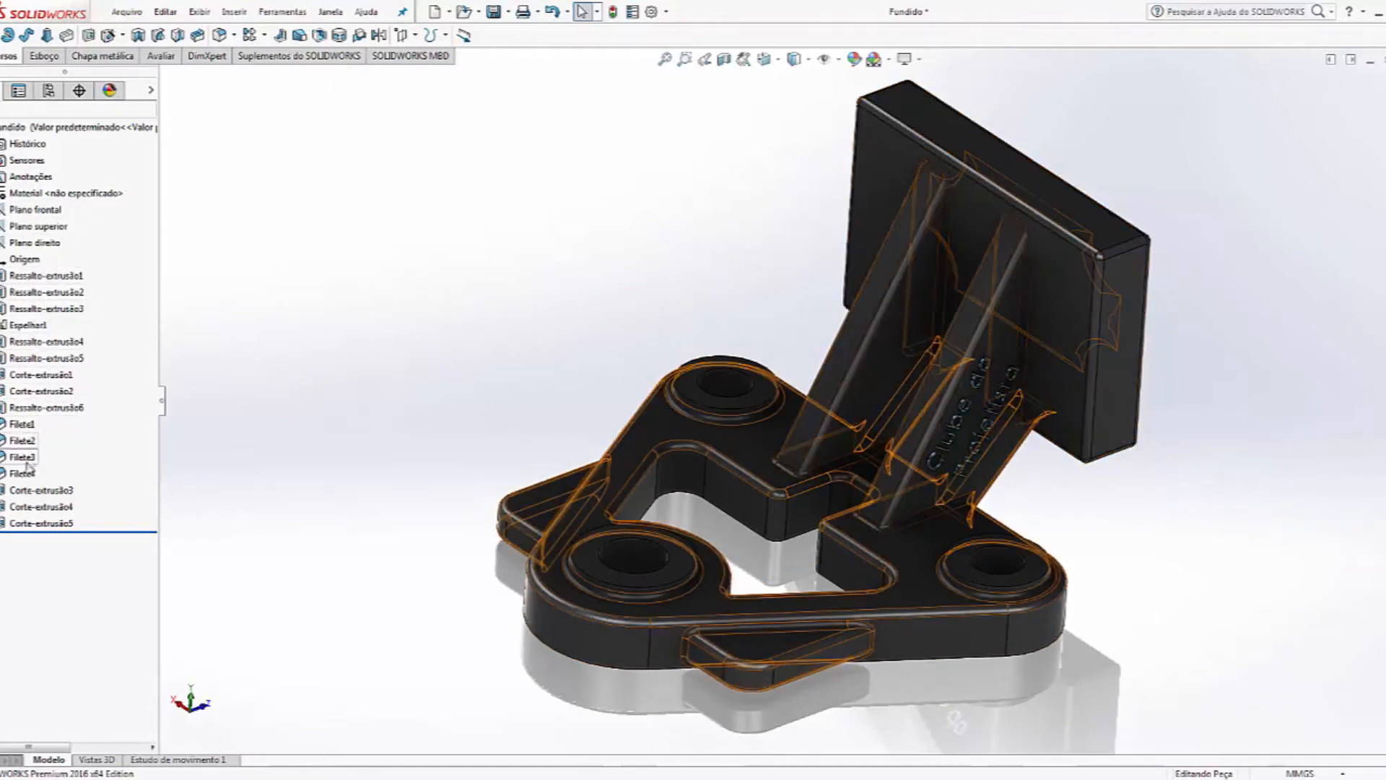
pyautogui.click(19, 491)
pyautogui.click(22, 506)
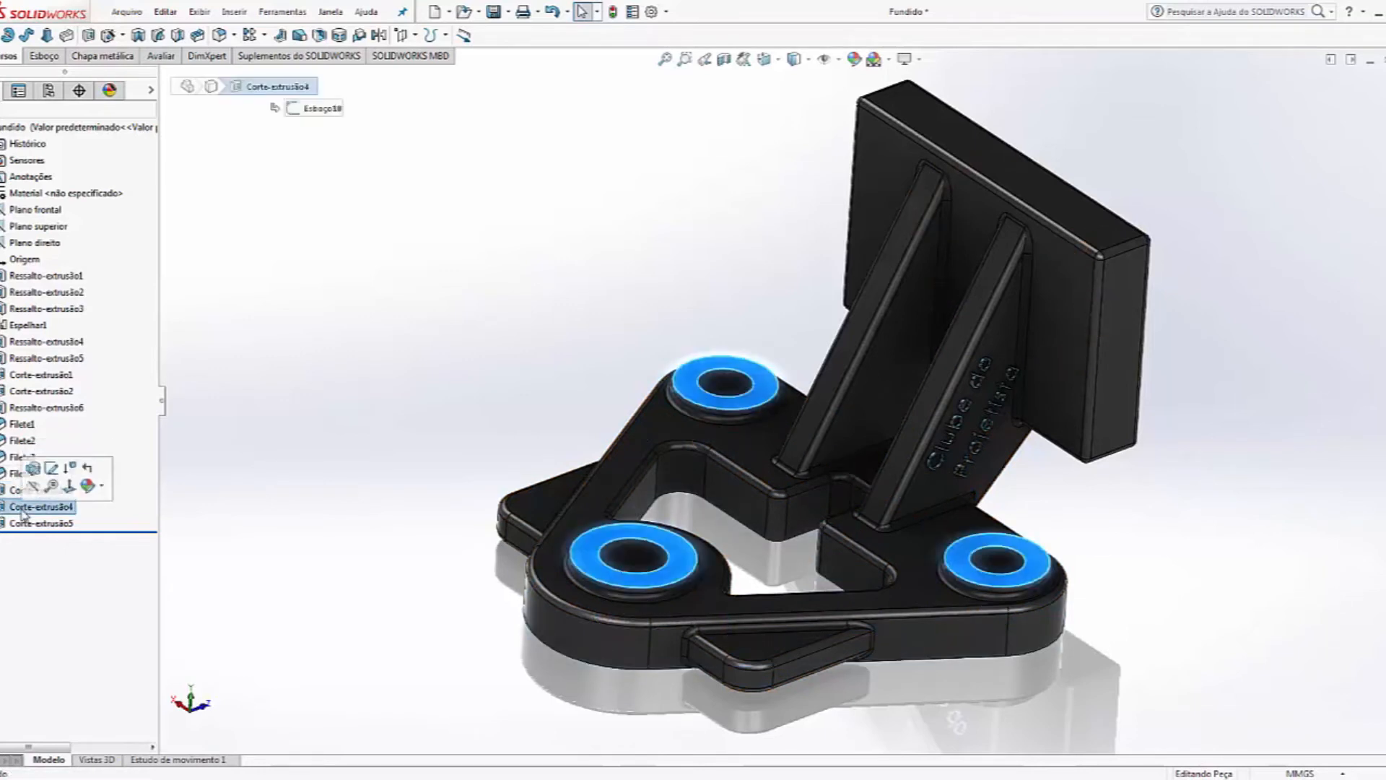
pyautogui.click(23, 521)
pyautogui.click(335, 433)
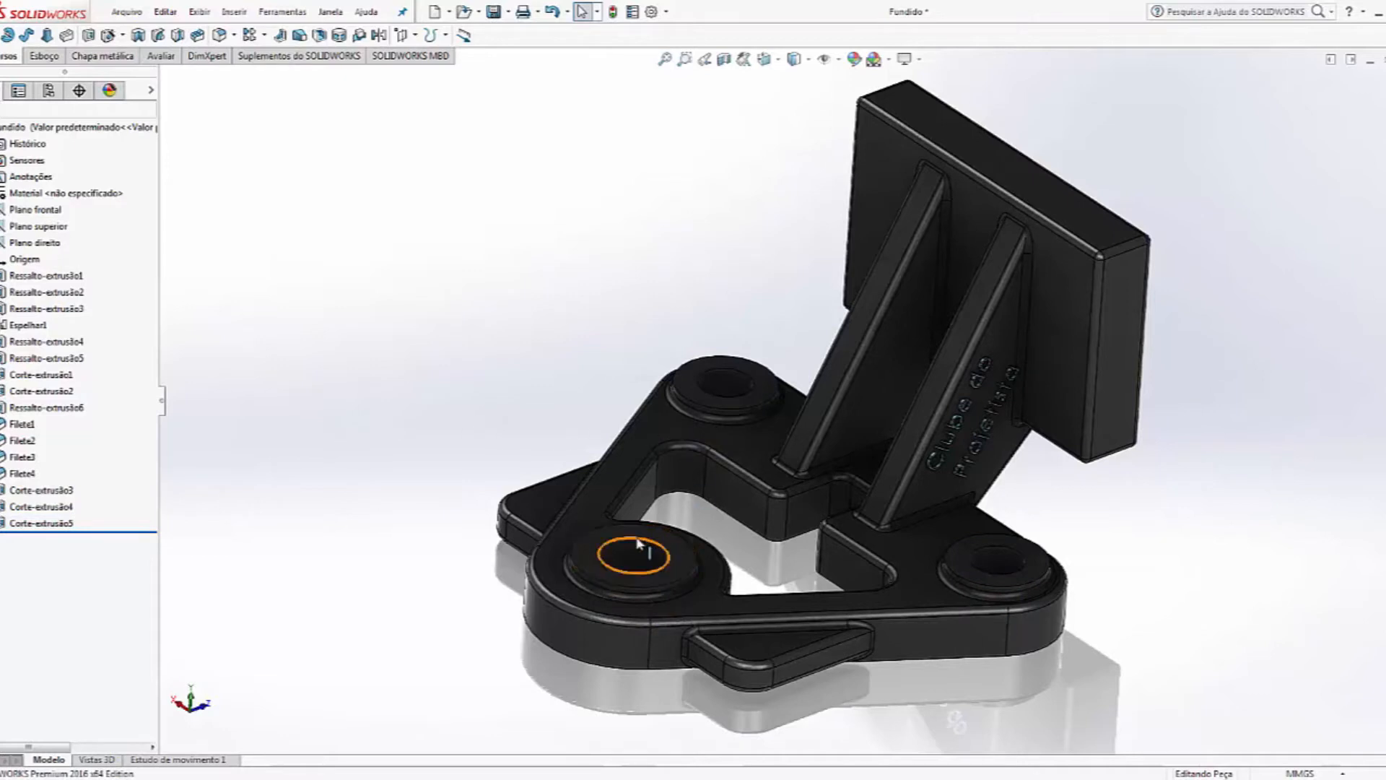
pyautogui.scroll(1, 952, 446)
pyautogui.moveTo(952, 445); pyautogui.dragTo(830, 422, button='middle')
pyautogui.click(931, 429)
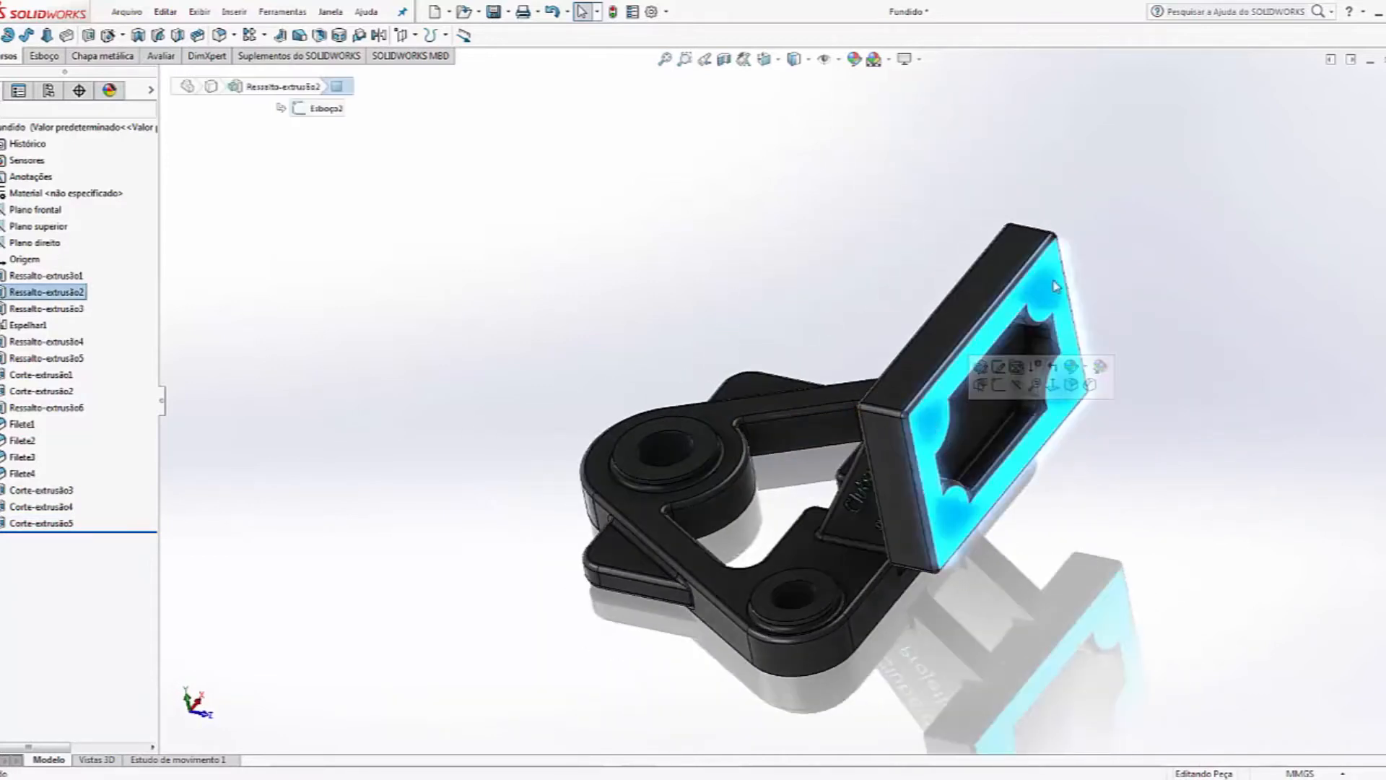
pyautogui.moveTo(832, 356); pyautogui.dragTo(746, 328, button='middle')
pyautogui.click(647, 261)
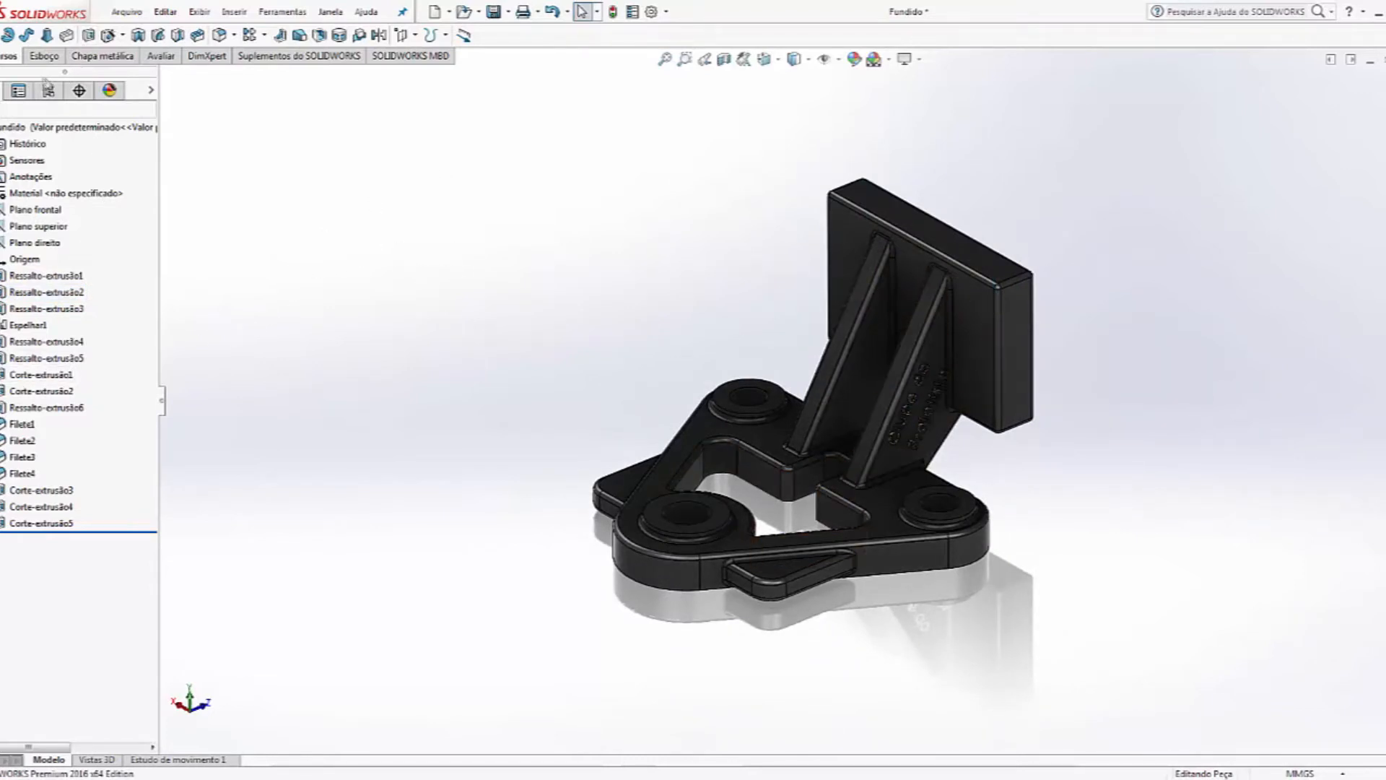
# Step: Duplicate the default configuration and name the copy Usinado
pyautogui.click(49, 90)
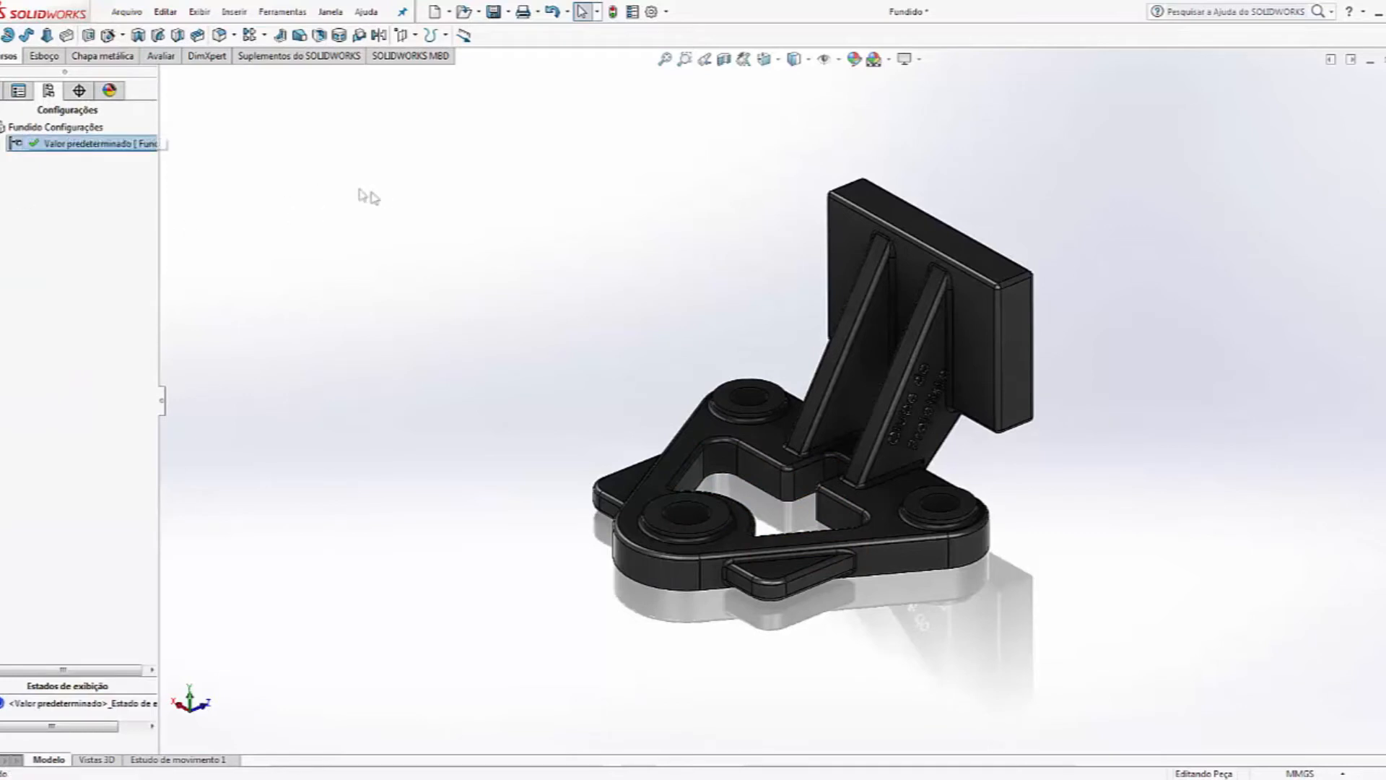
pyautogui.hotkey('ctrl', 'v')
pyautogui.click(100, 143)
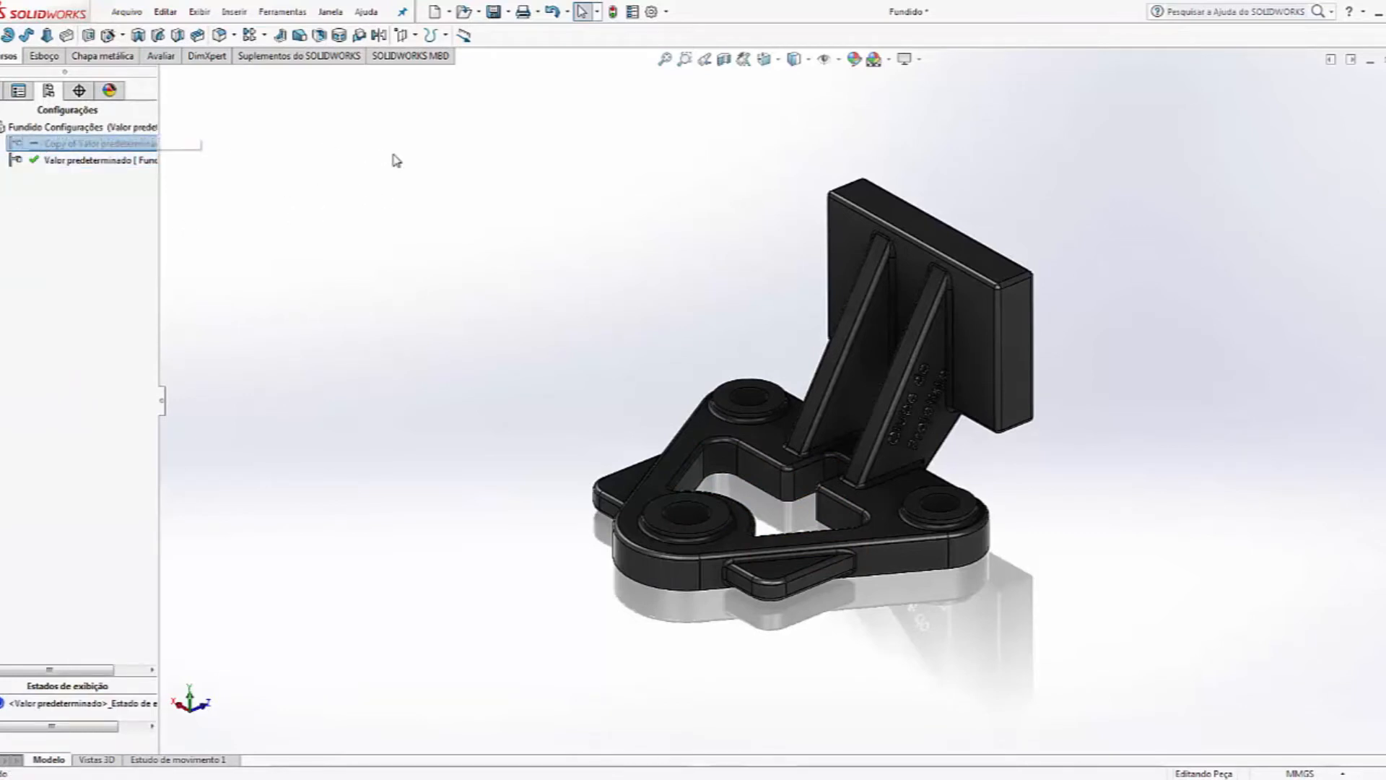
pyautogui.press('F2')
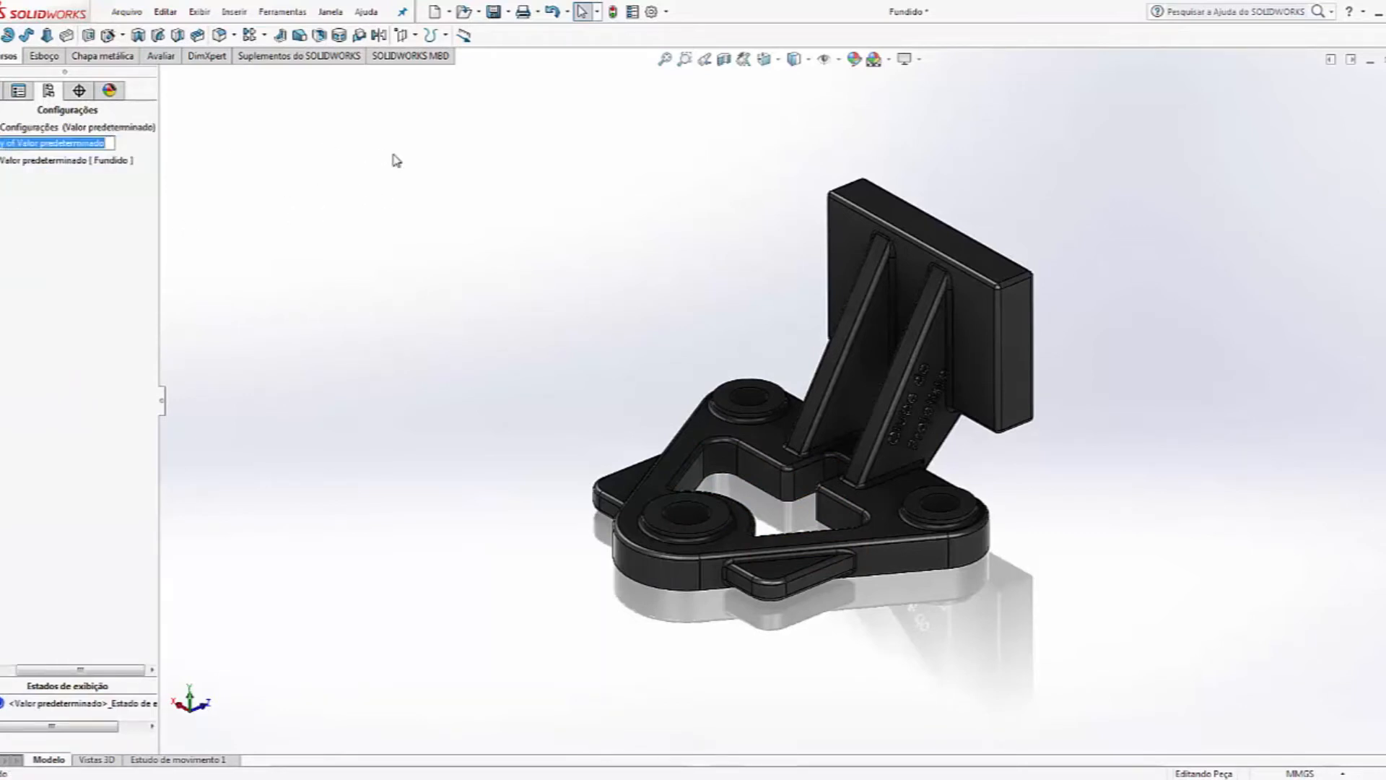
pyautogui.press('BackSpace')
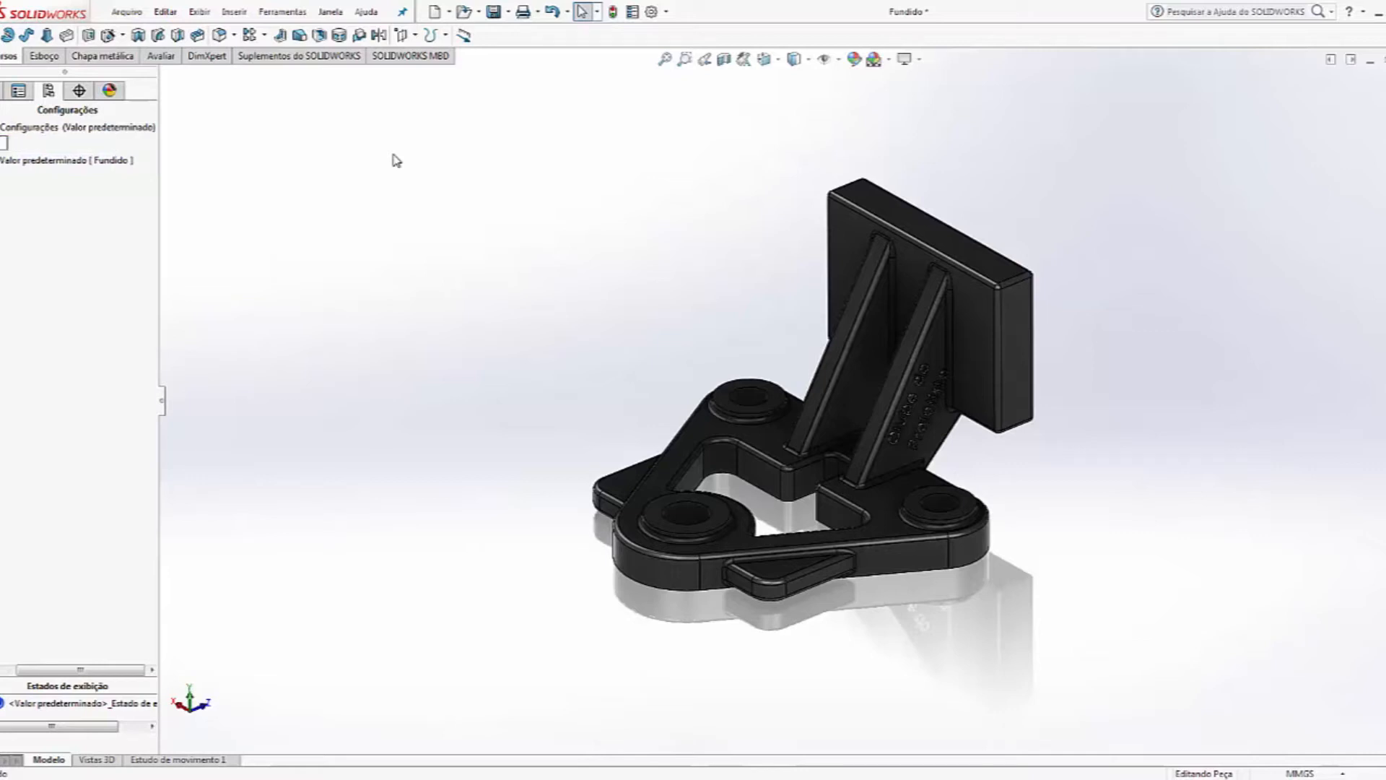
pyautogui.press('Return')
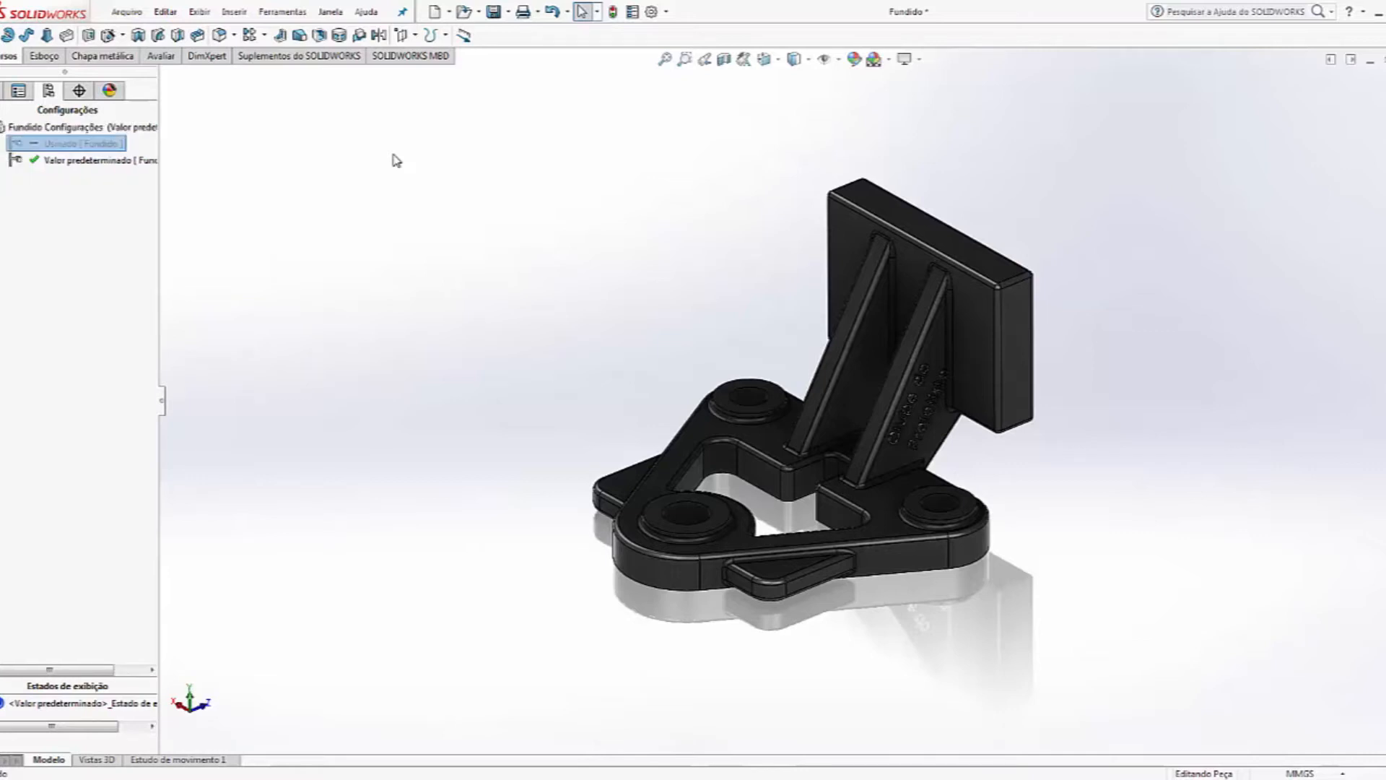
# Step: Rename the original default configuration as Fundido
pyautogui.click(4, 161)
pyautogui.press('F2')
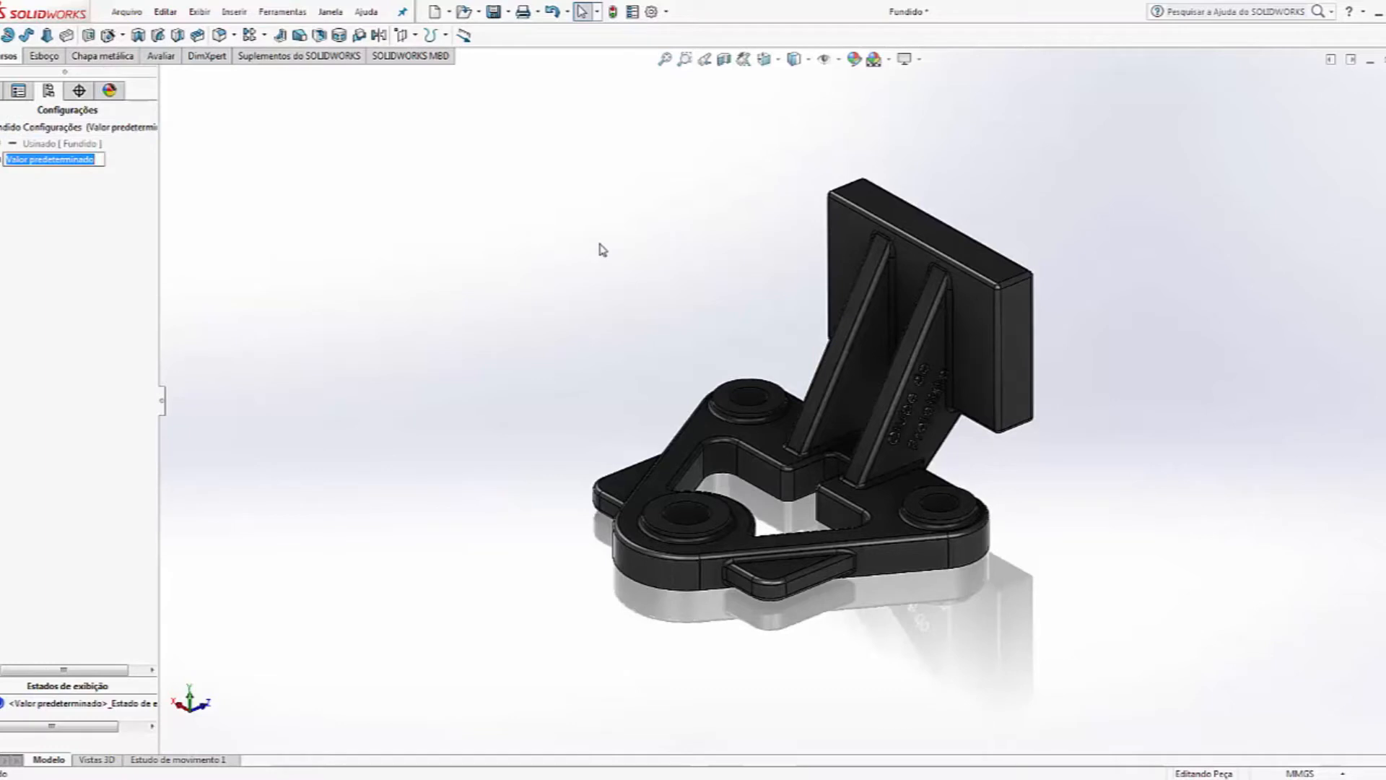
pyautogui.write('Fundido')
pyautogui.press('Return')
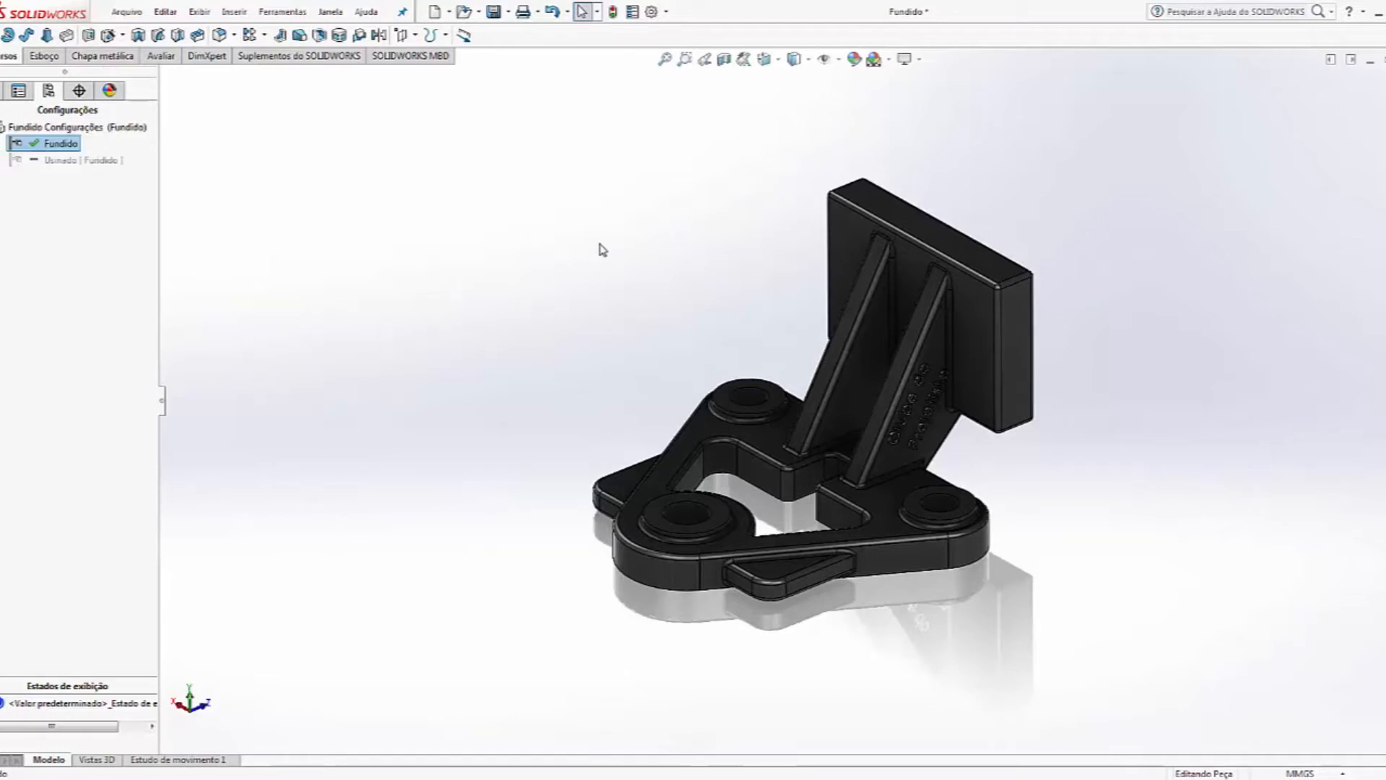
# Step: Suppress the three machining cuts, Corte-extrusão3 to Corte-extrusão5, in the Fundido configuration
pyautogui.click(1, 91)
pyautogui.click(62, 490)
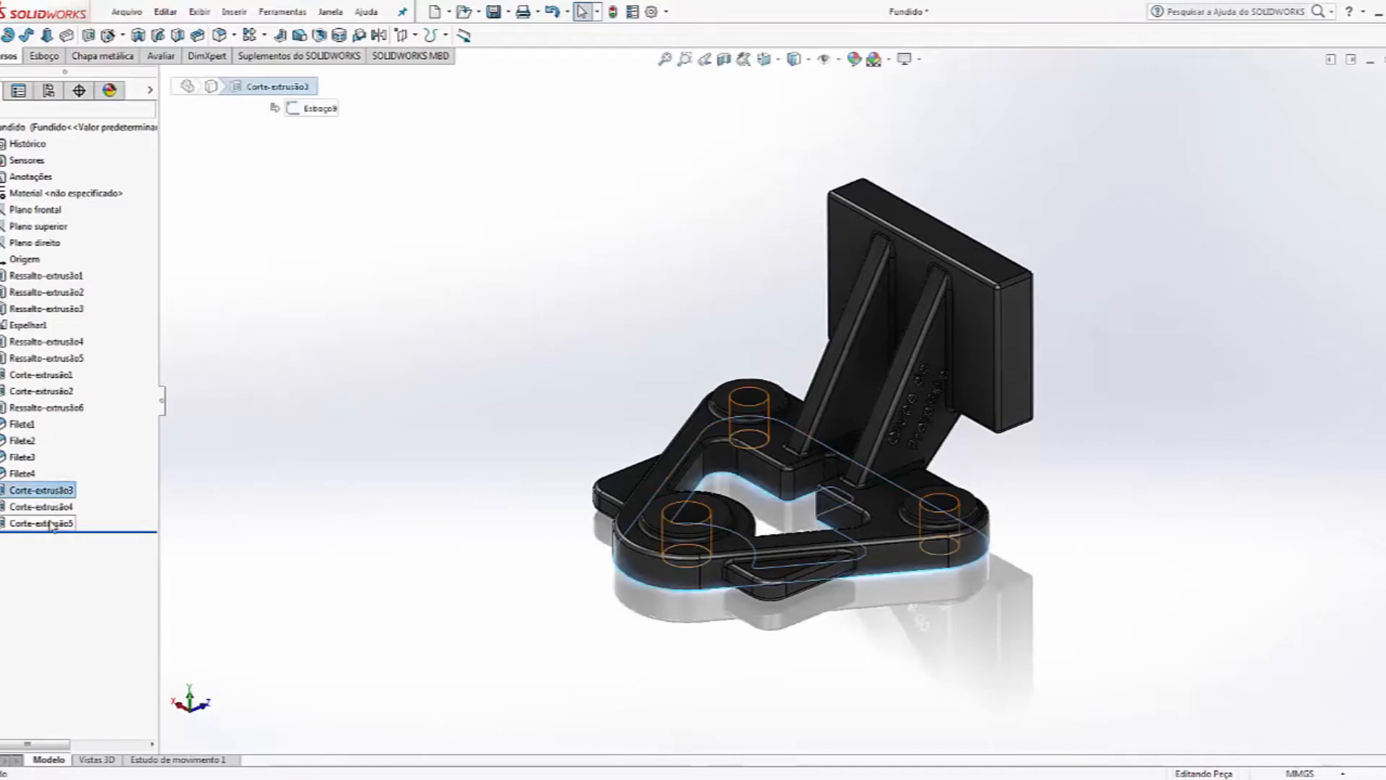
pyautogui.keyDown('shift'); pyautogui.click(53, 522); pyautogui.keyUp('shift')
pyautogui.rightClick(53, 522)
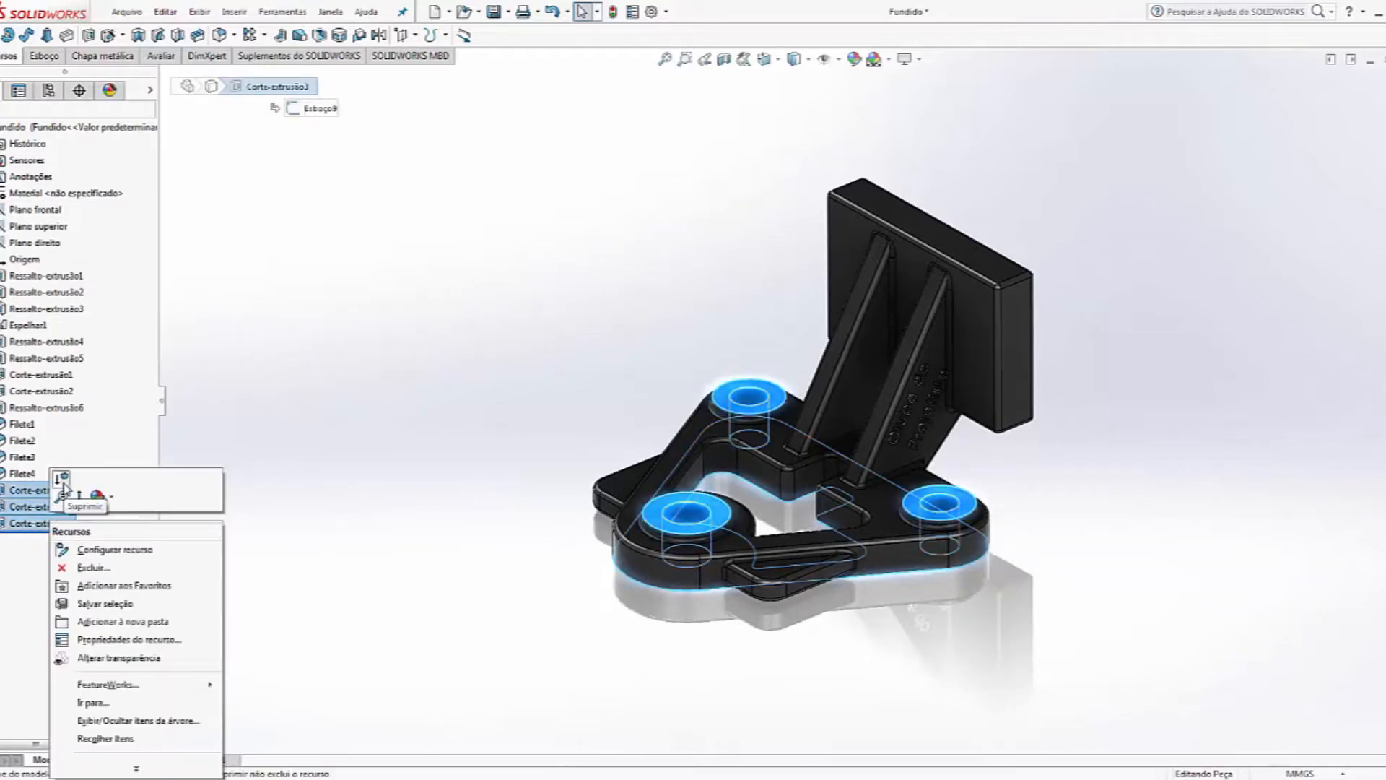
pyautogui.click(61, 477)
# Step: Switch between the Usinado and Fundido configurations to compare the machined and cast bracket, ending on Fundido
pyautogui.click(74, 98)
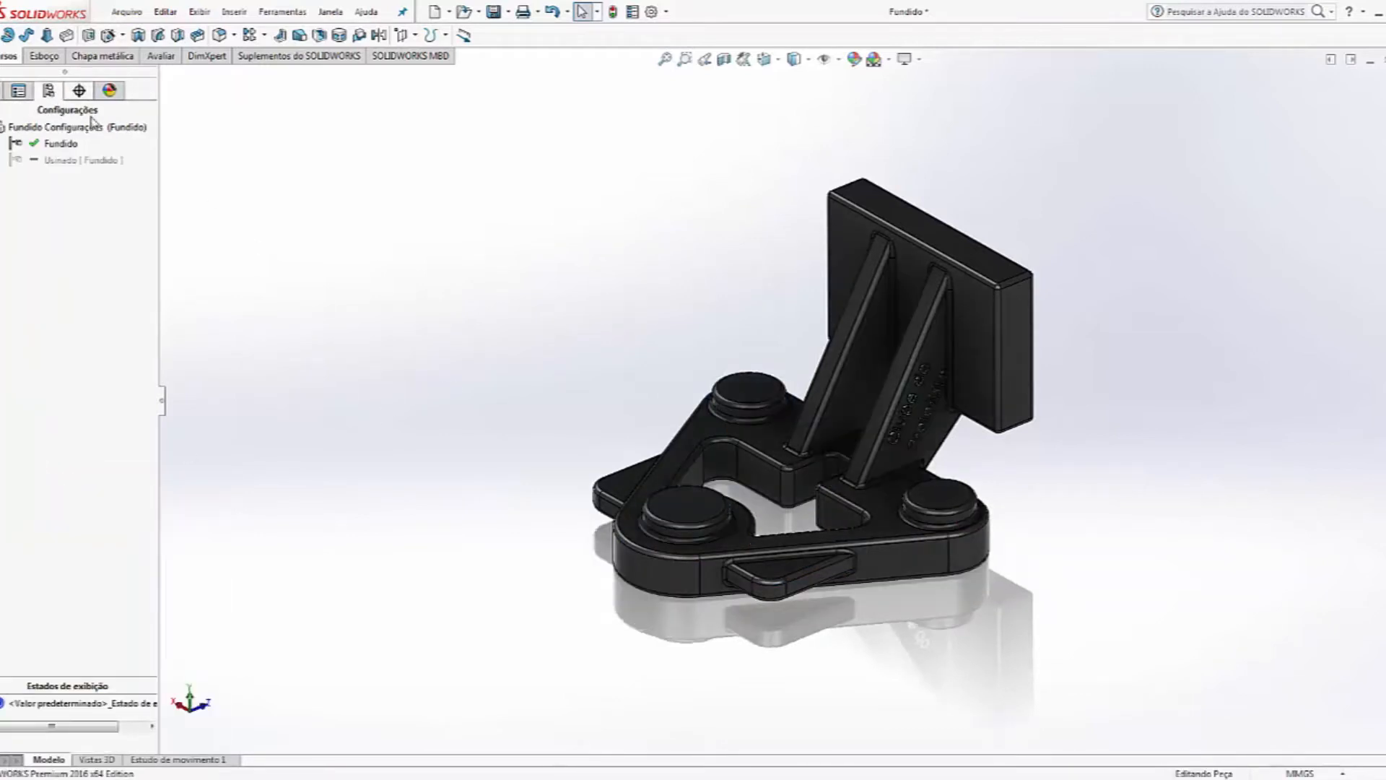
pyautogui.doubleClick(62, 159)
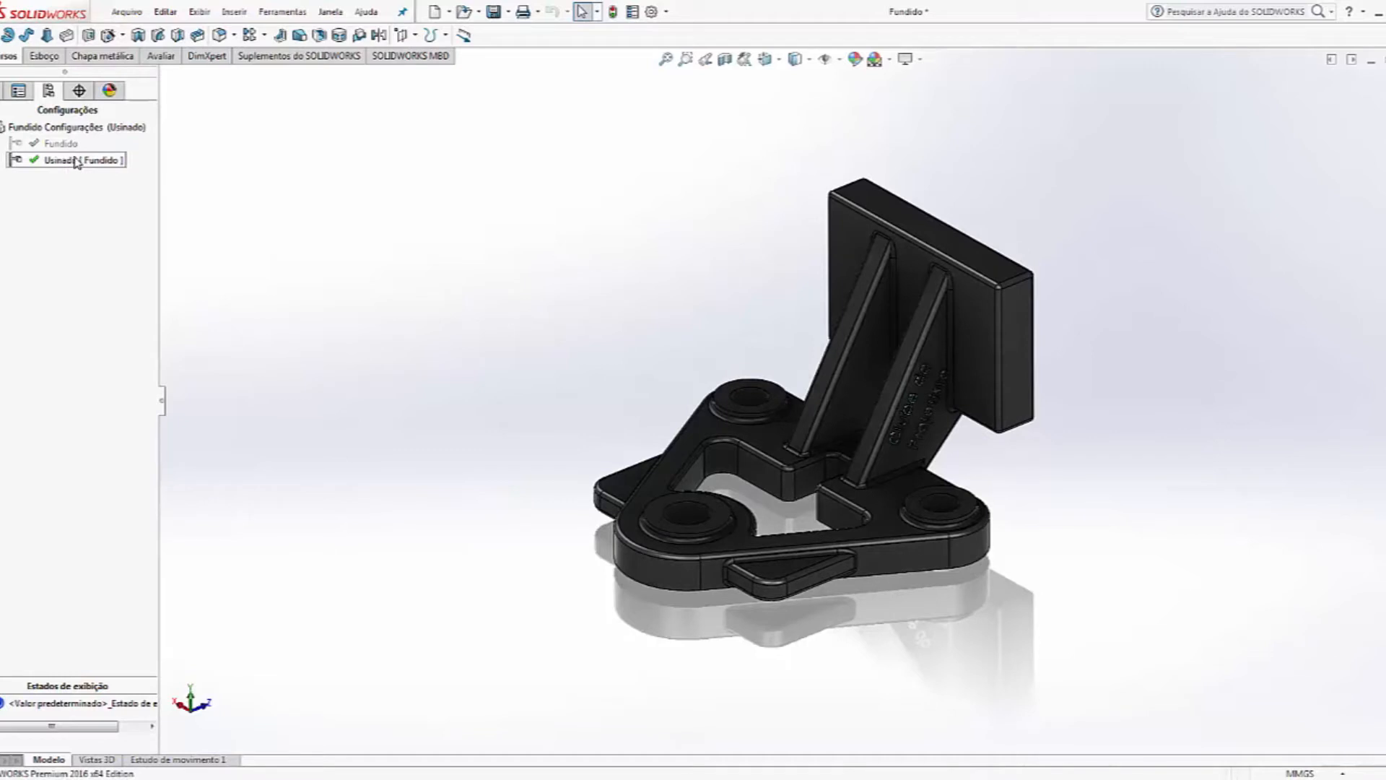
pyautogui.doubleClick(37, 145)
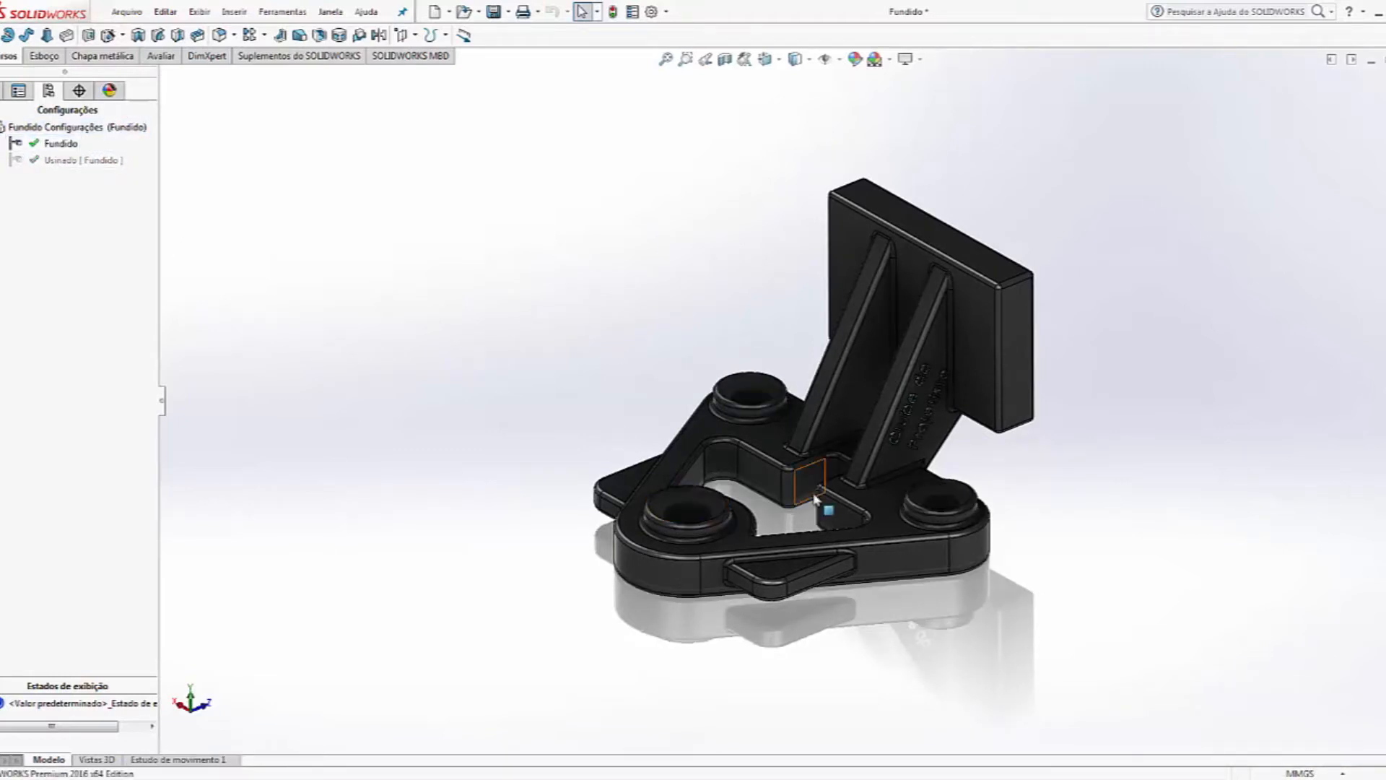
pyautogui.moveTo(876, 381); pyautogui.dragTo(769, 462, button='middle')
pyautogui.doubleClick(57, 161)
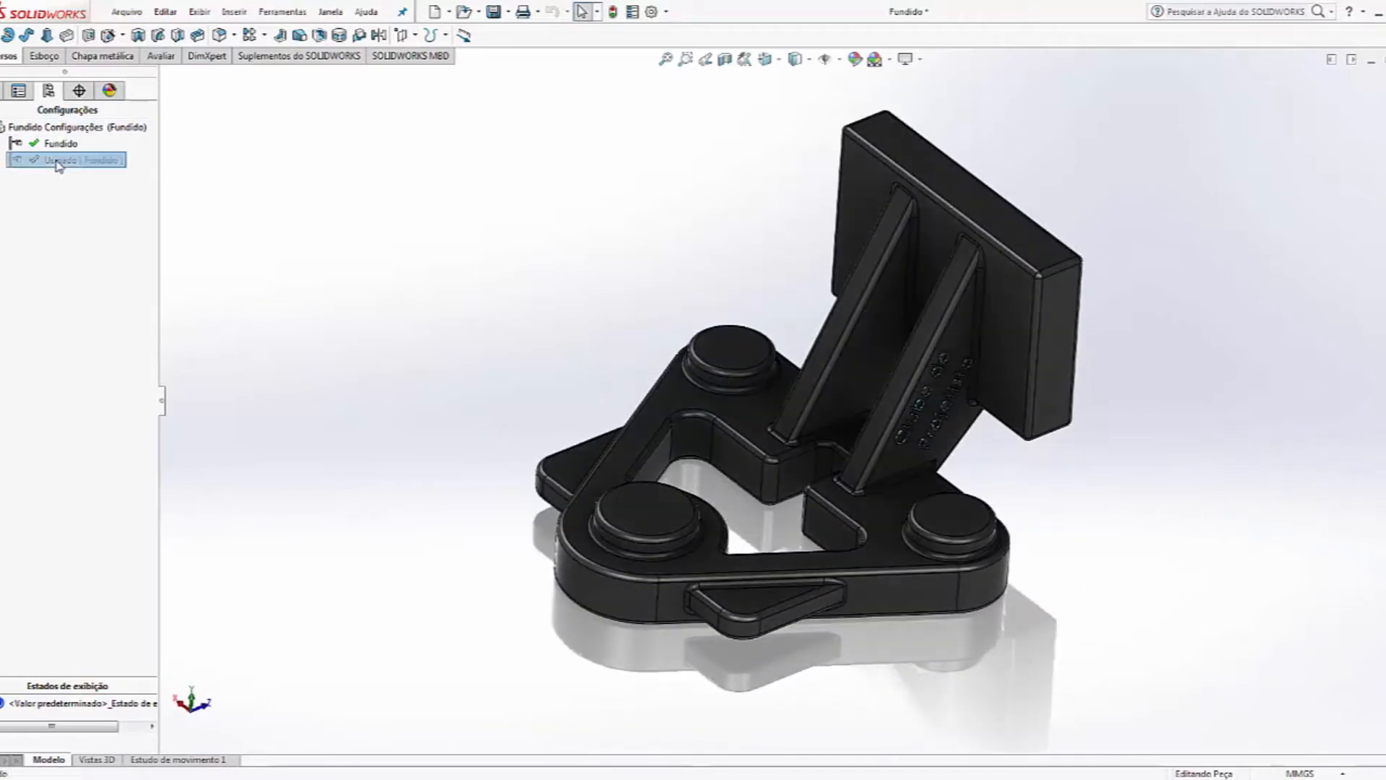
pyautogui.doubleClick(54, 143)
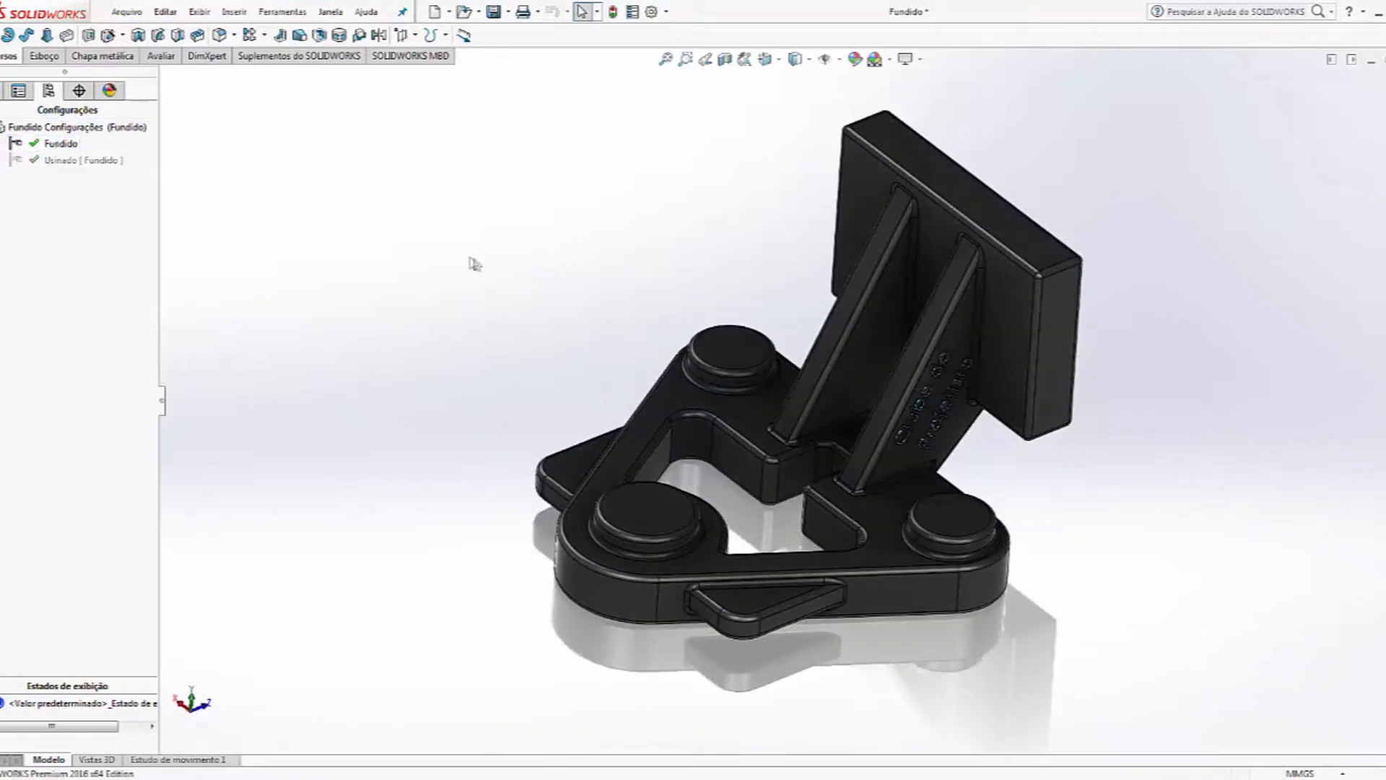
# Step: Create a drawing from the bracket part on an A3 (ISO) sheet
pyautogui.click(446, 34)
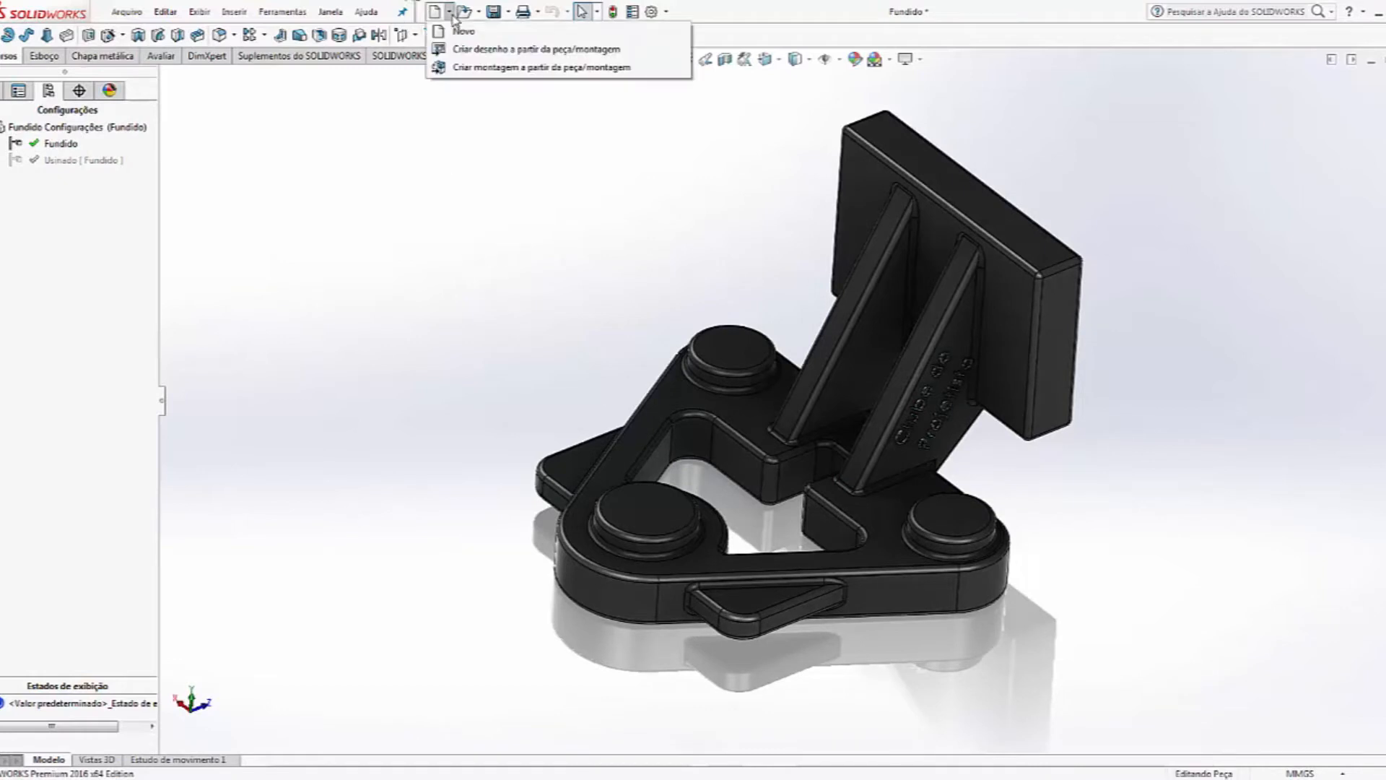
pyautogui.click(469, 47)
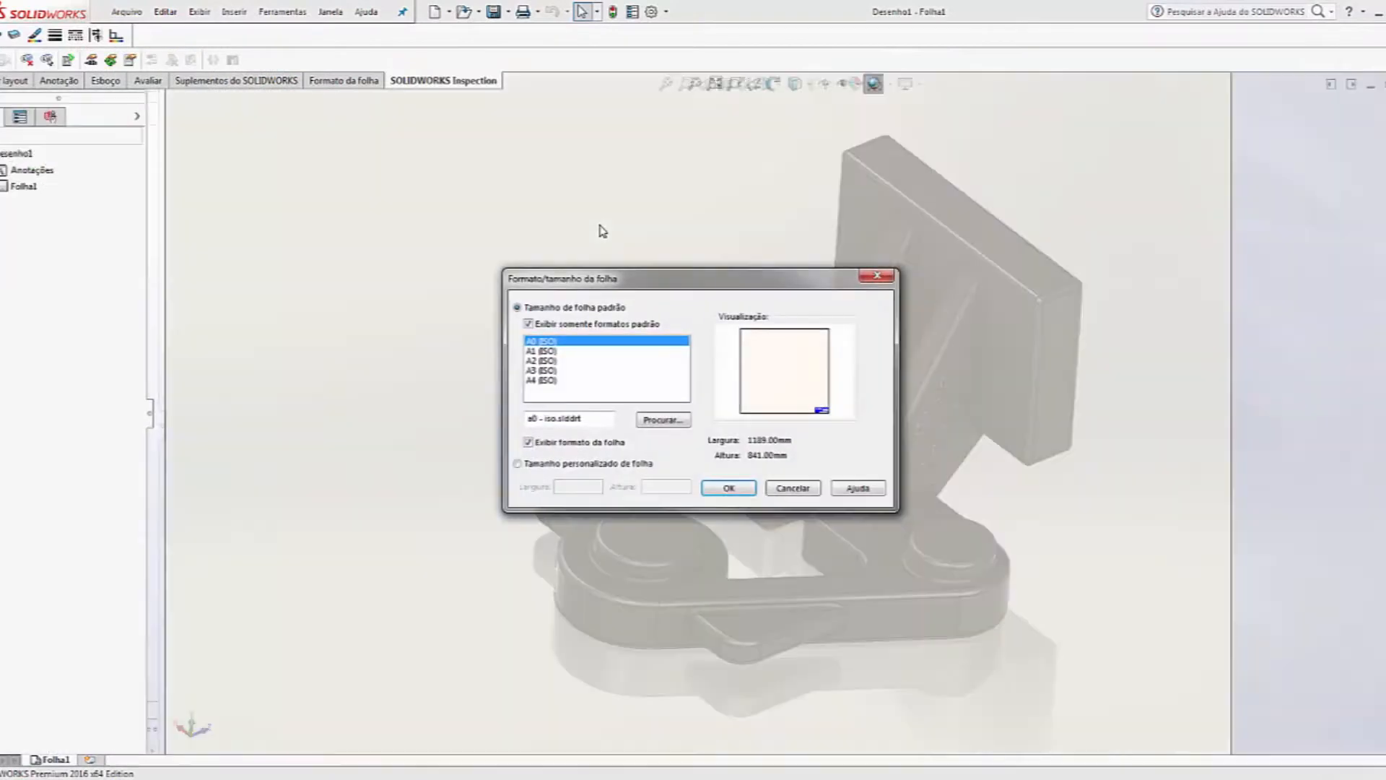
pyautogui.click(729, 488)
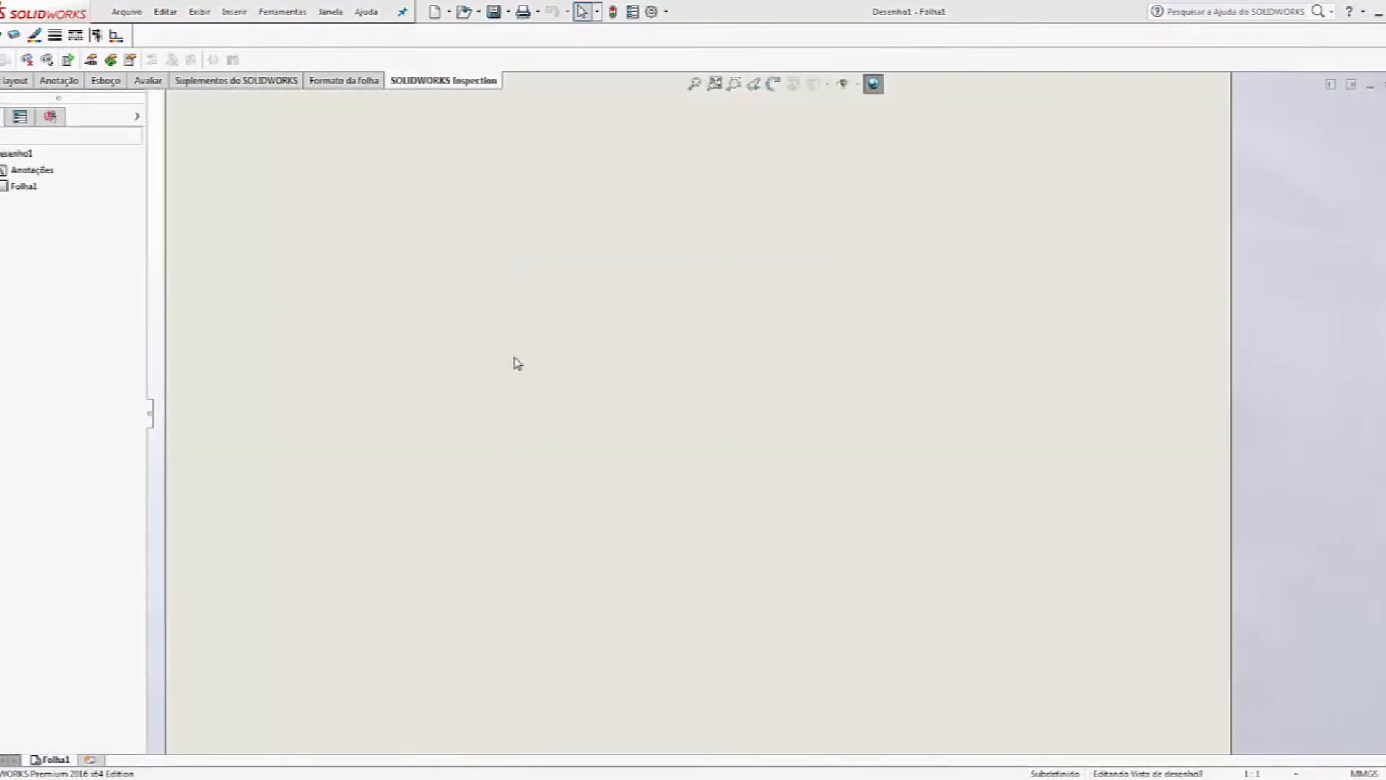
# Step: Place the view facing the plate's recess on the sheet and a projected side view beside it
pyautogui.moveTo(1309, 289); pyautogui.dragTo(886, 334)
pyautogui.click(585, 359)
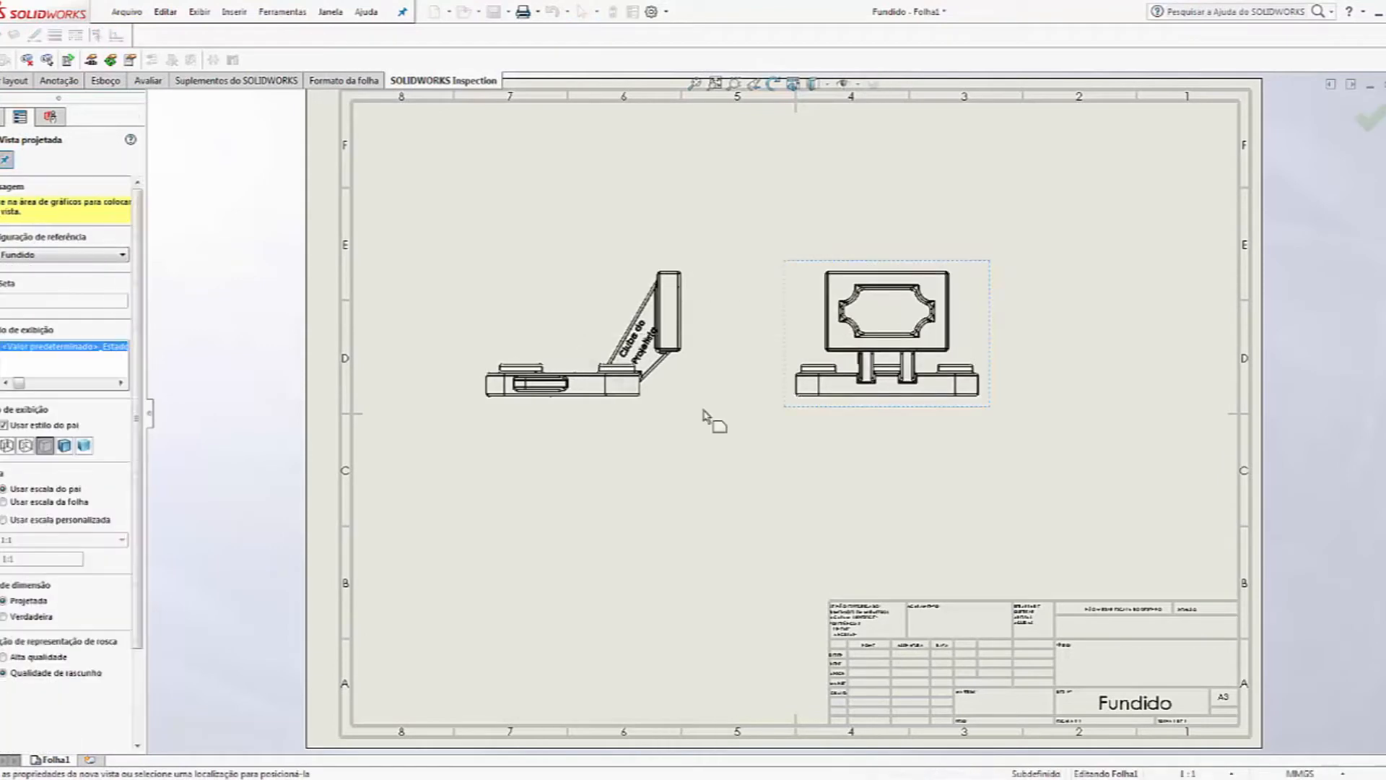
pyautogui.press('Escape')
pyautogui.click(443, 162)
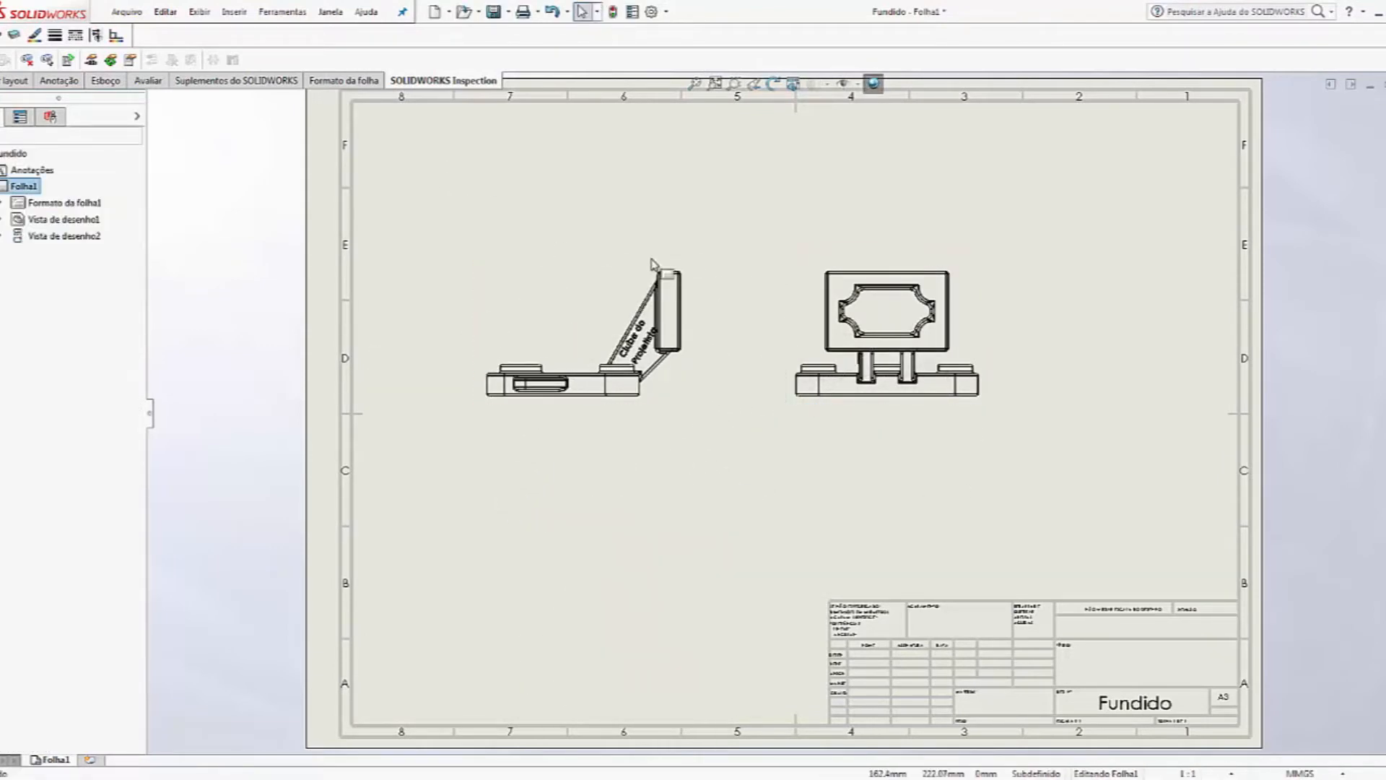
# Step: Set the recess-facing drawing view to use the named configuration Usinado
pyautogui.click(803, 334)
pyautogui.rightClick(803, 333)
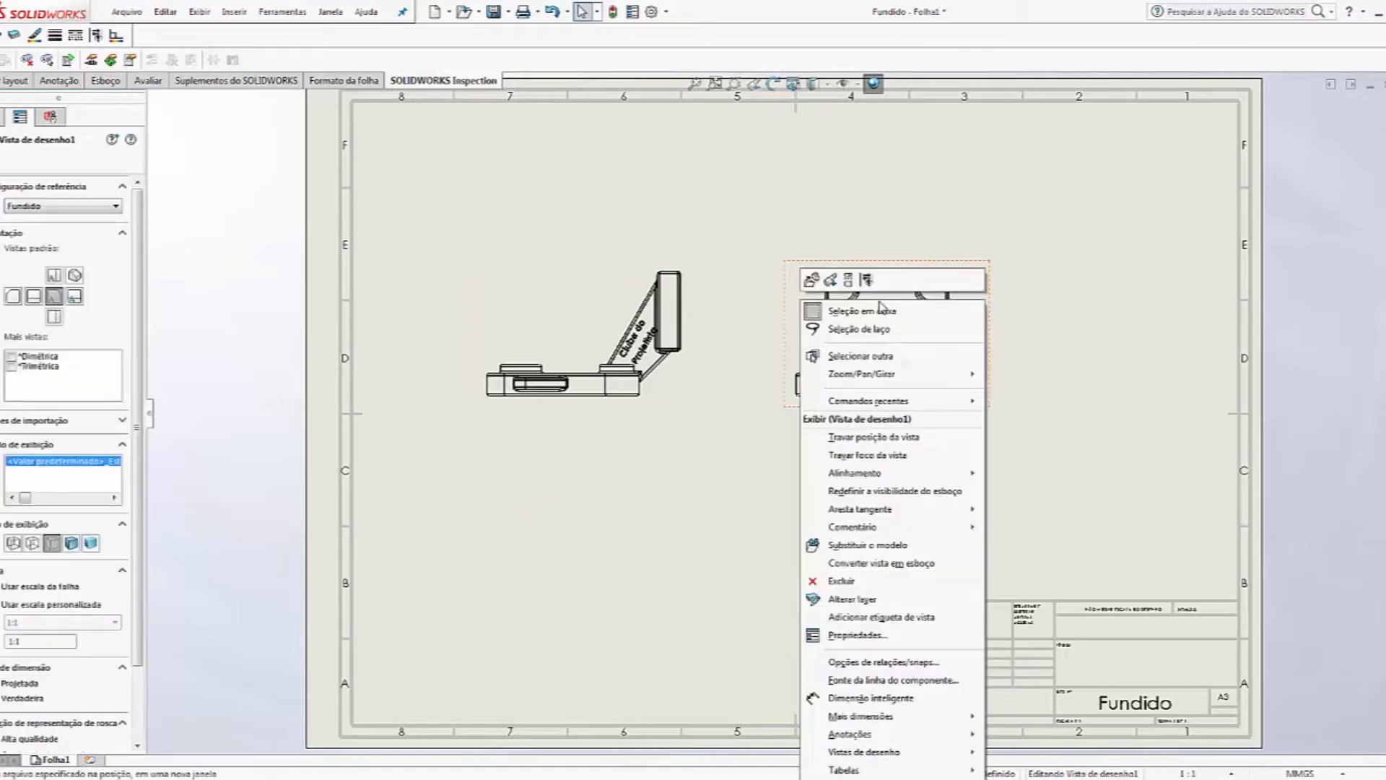
pyautogui.click(865, 637)
pyautogui.click(596, 379)
pyautogui.click(592, 397)
pyautogui.click(750, 600)
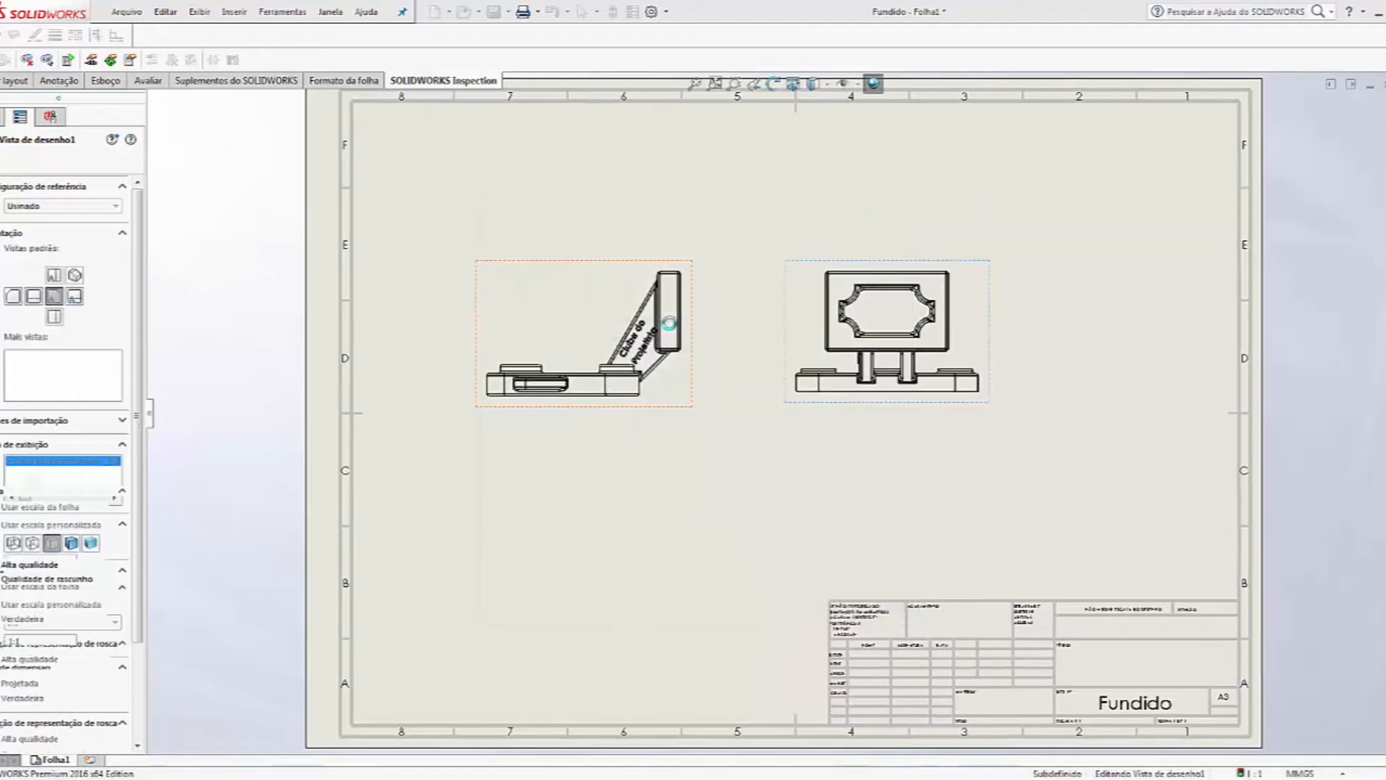
# Step: Set the projected side view to use the named configuration Usinado
pyautogui.rightClick(684, 384)
pyautogui.click(696, 635)
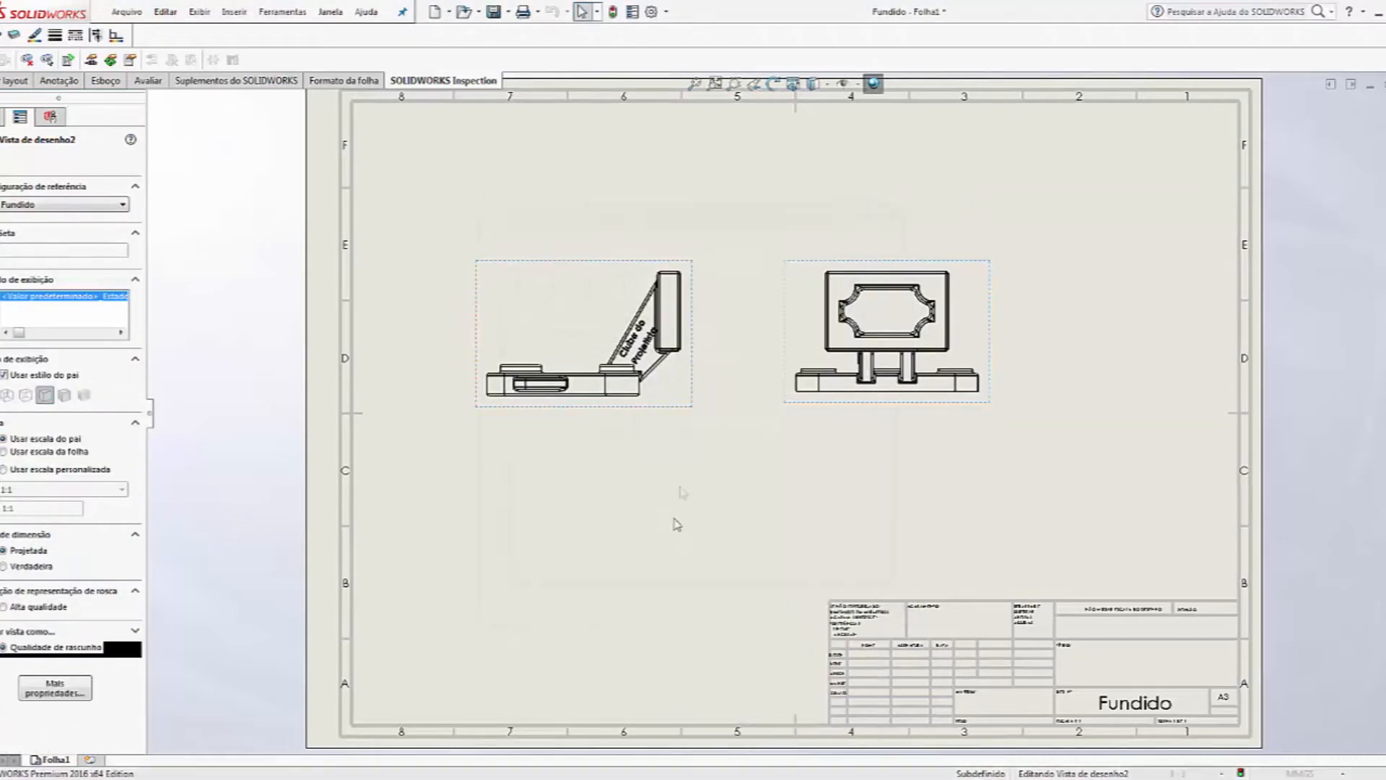
pyautogui.click(611, 376)
pyautogui.click(600, 394)
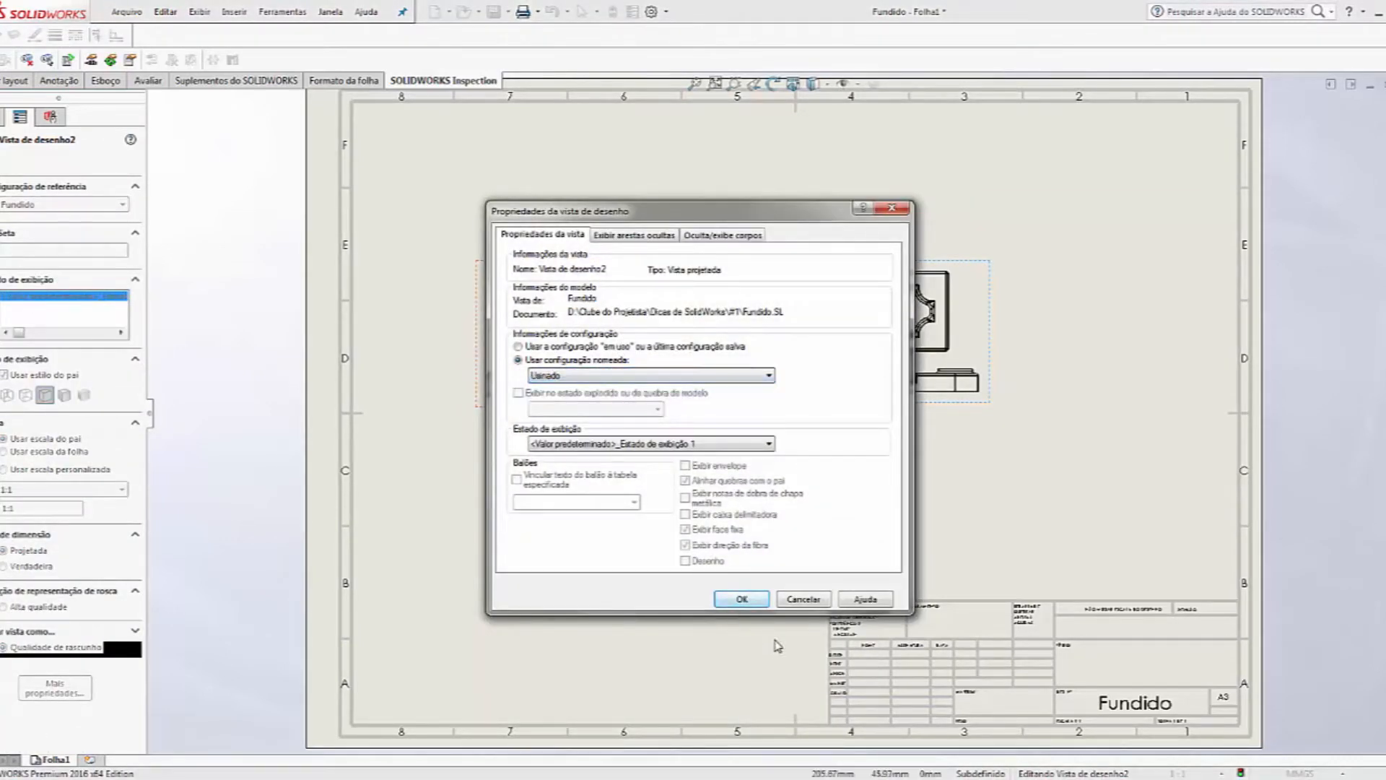
pyautogui.click(743, 598)
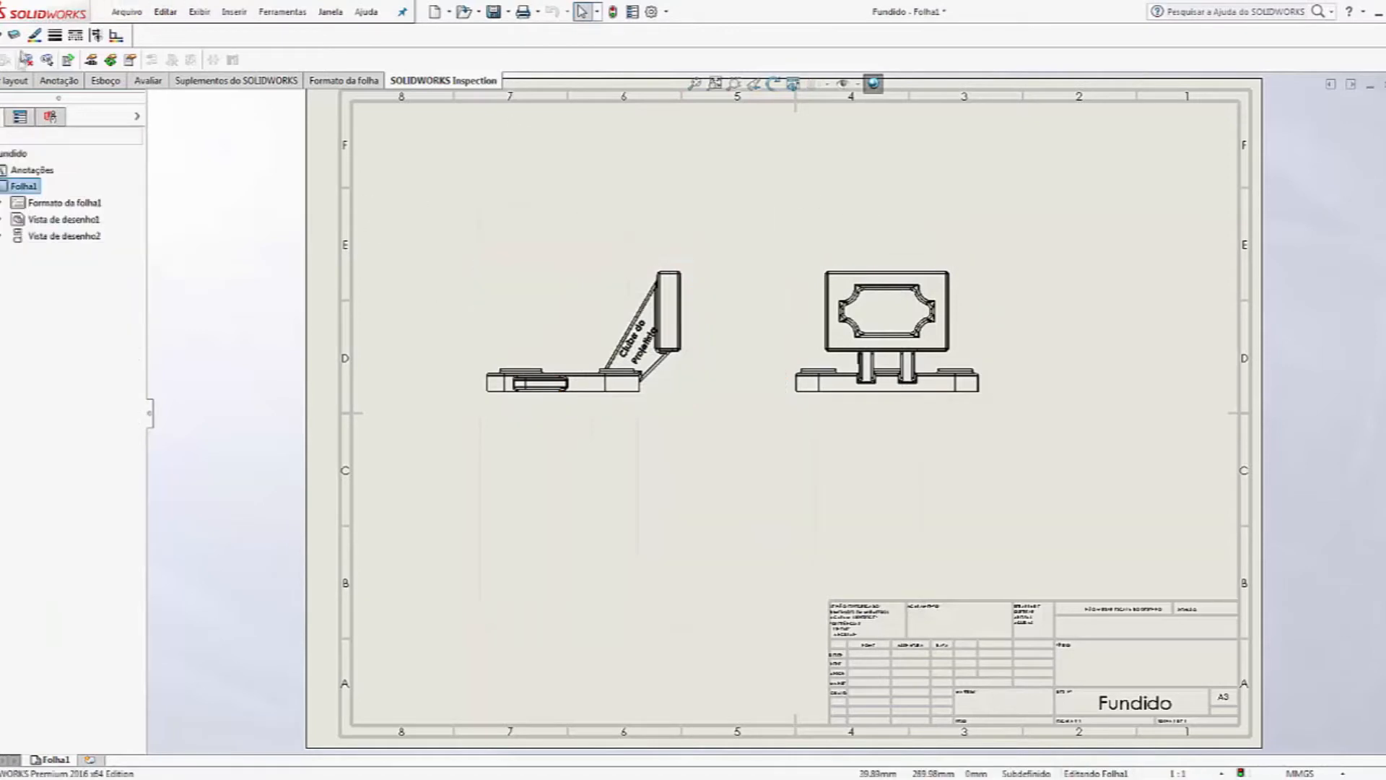
pyautogui.click(15, 80)
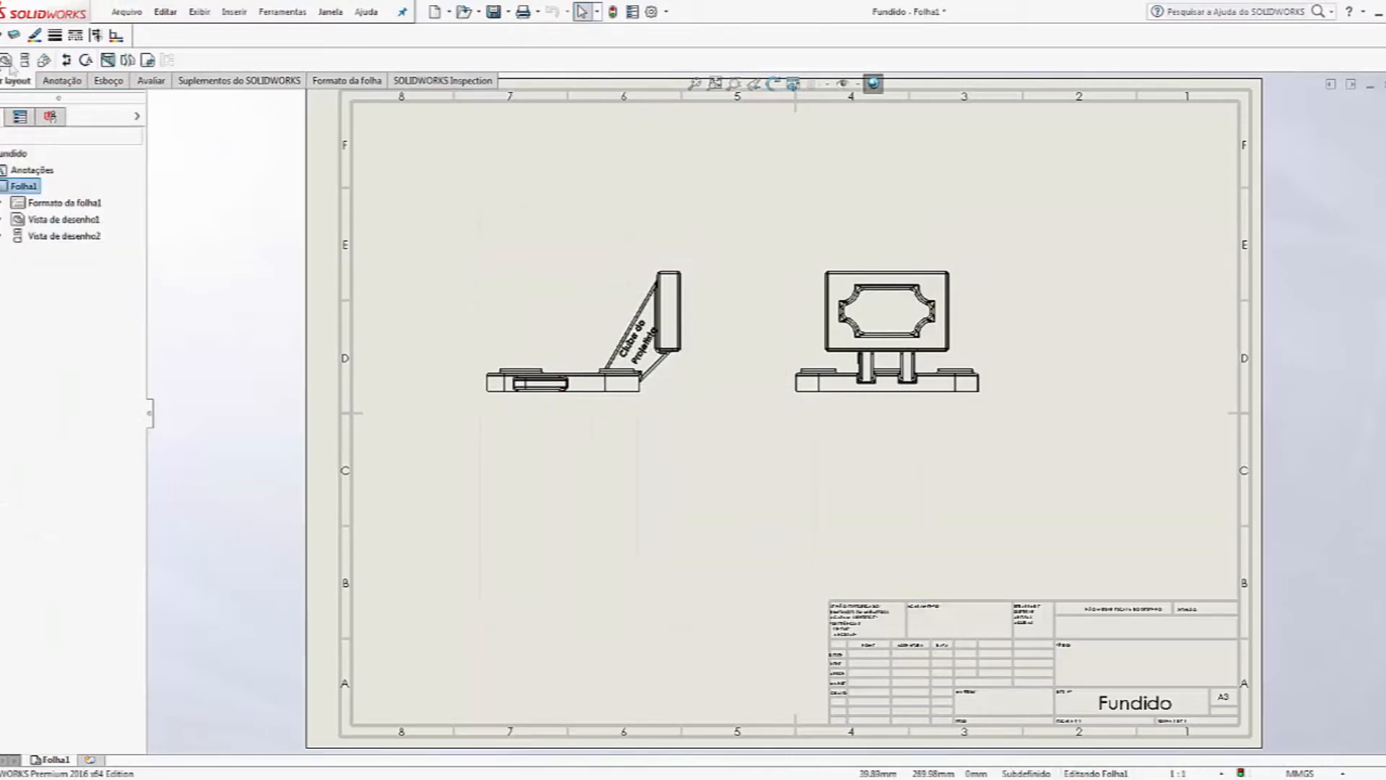
# Step: Place a projected top view below the side view and space the three views apart on the sheet
pyautogui.click(572, 356)
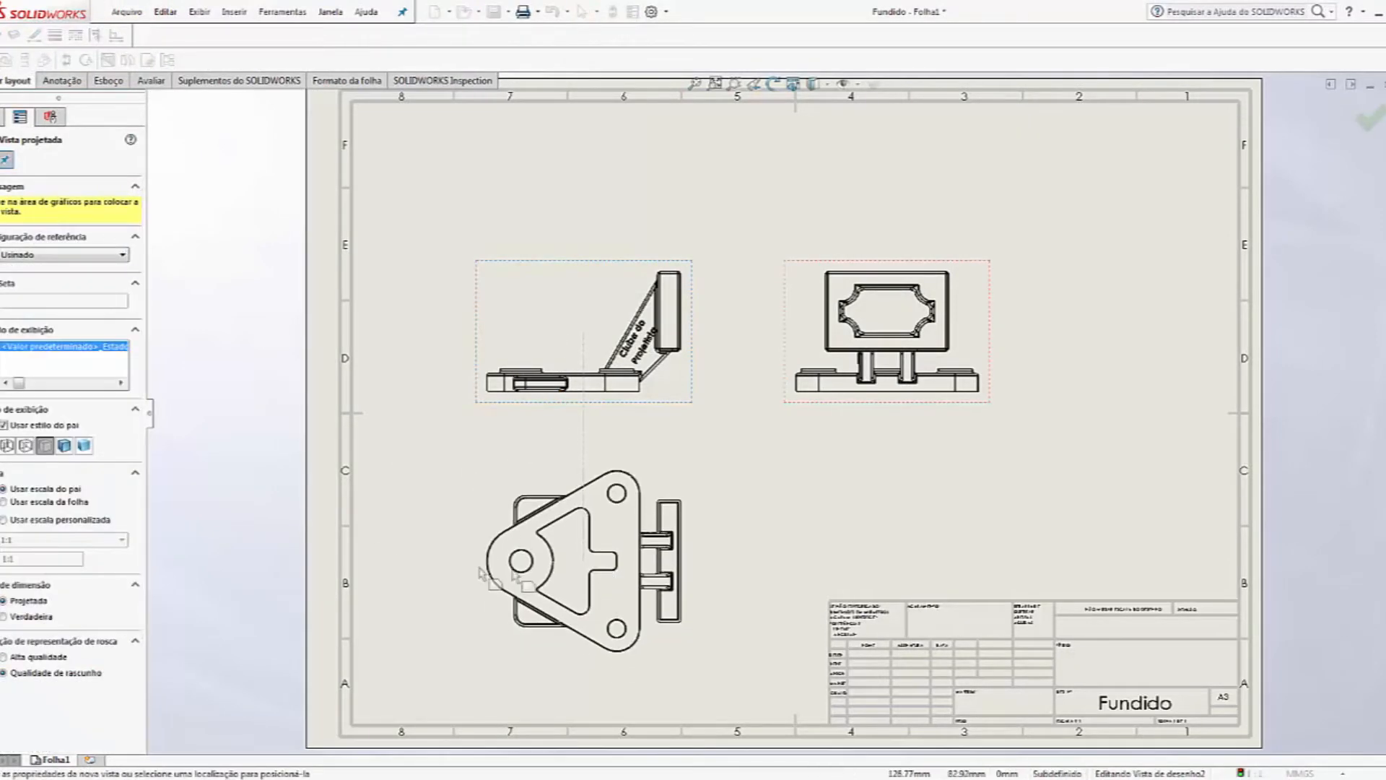
pyautogui.press('Escape')
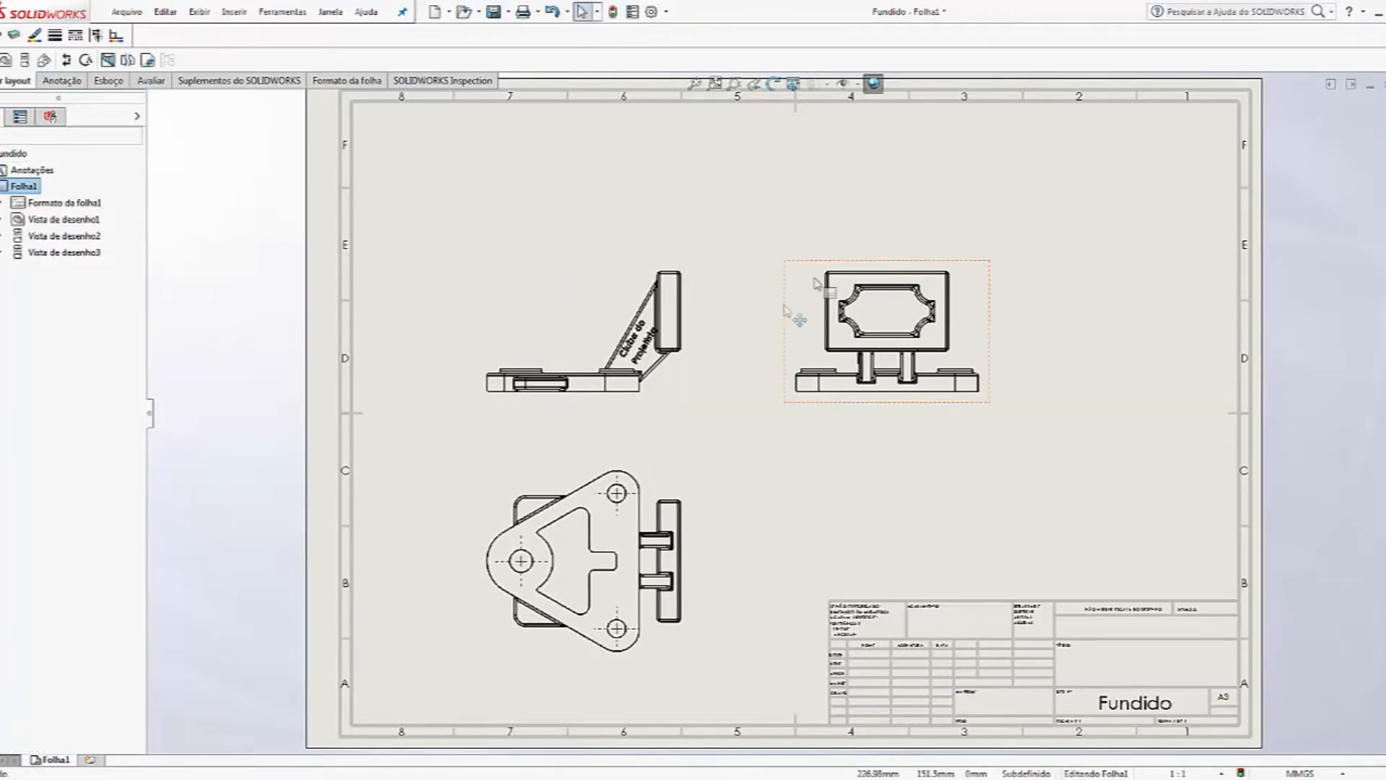
pyautogui.moveTo(831, 410); pyautogui.dragTo(924, 409)
pyautogui.moveTo(693, 397); pyautogui.dragTo(715, 361)
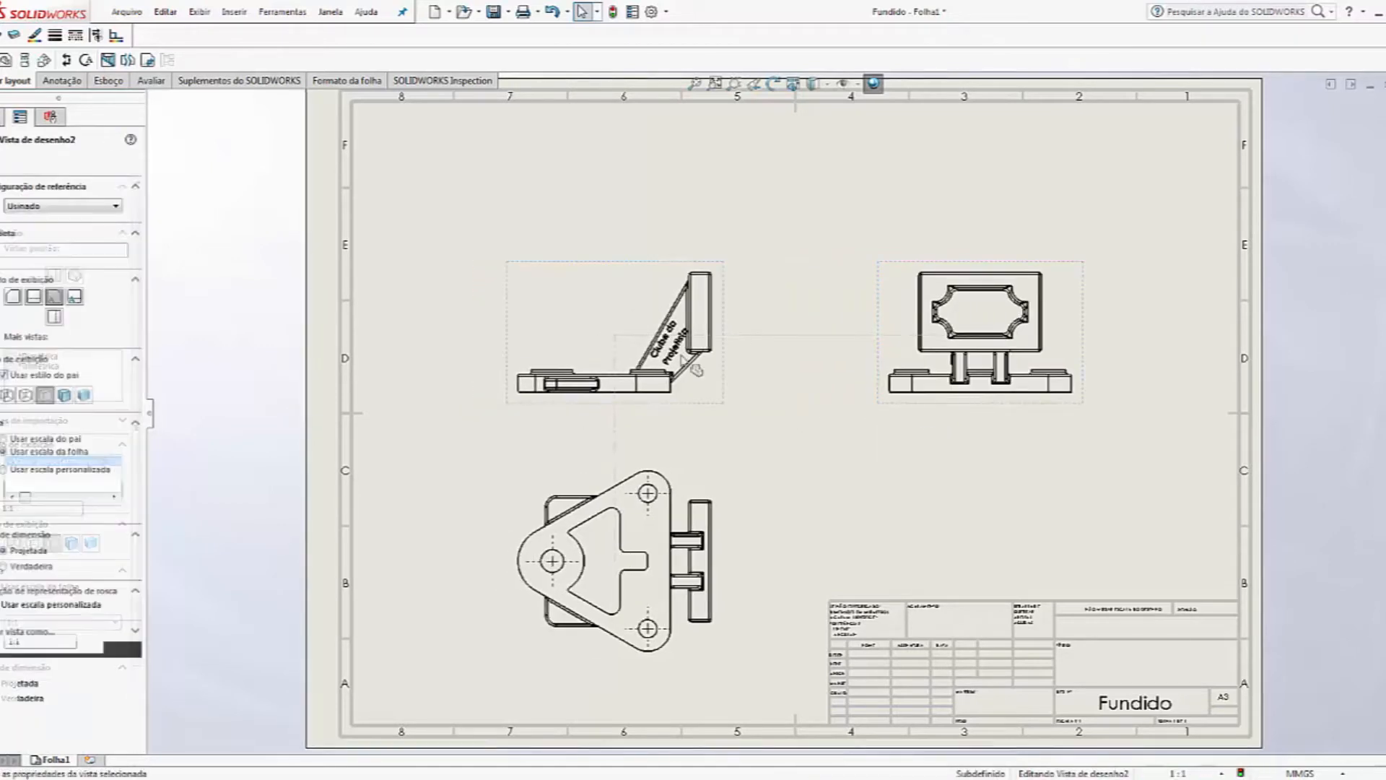
pyautogui.moveTo(629, 220); pyautogui.dragTo(635, 220)
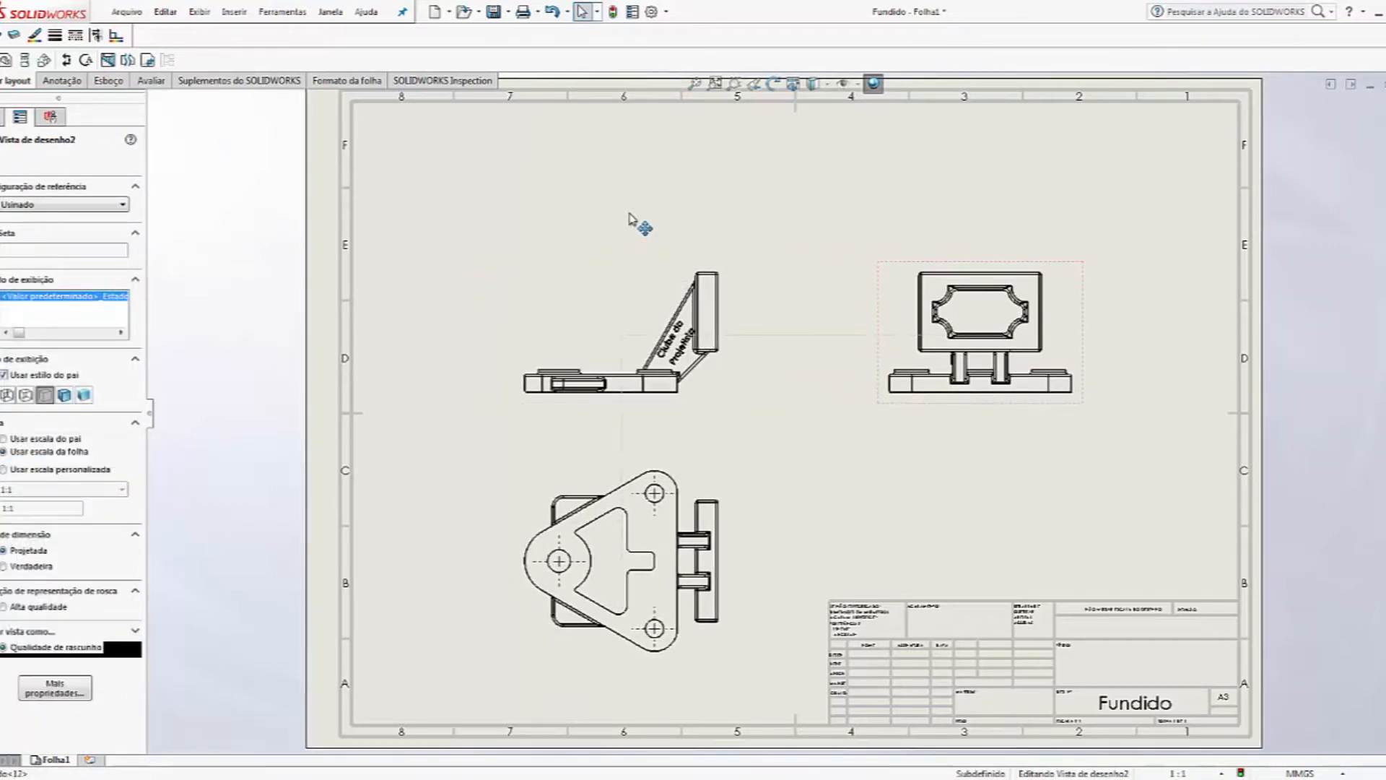
pyautogui.click(817, 210)
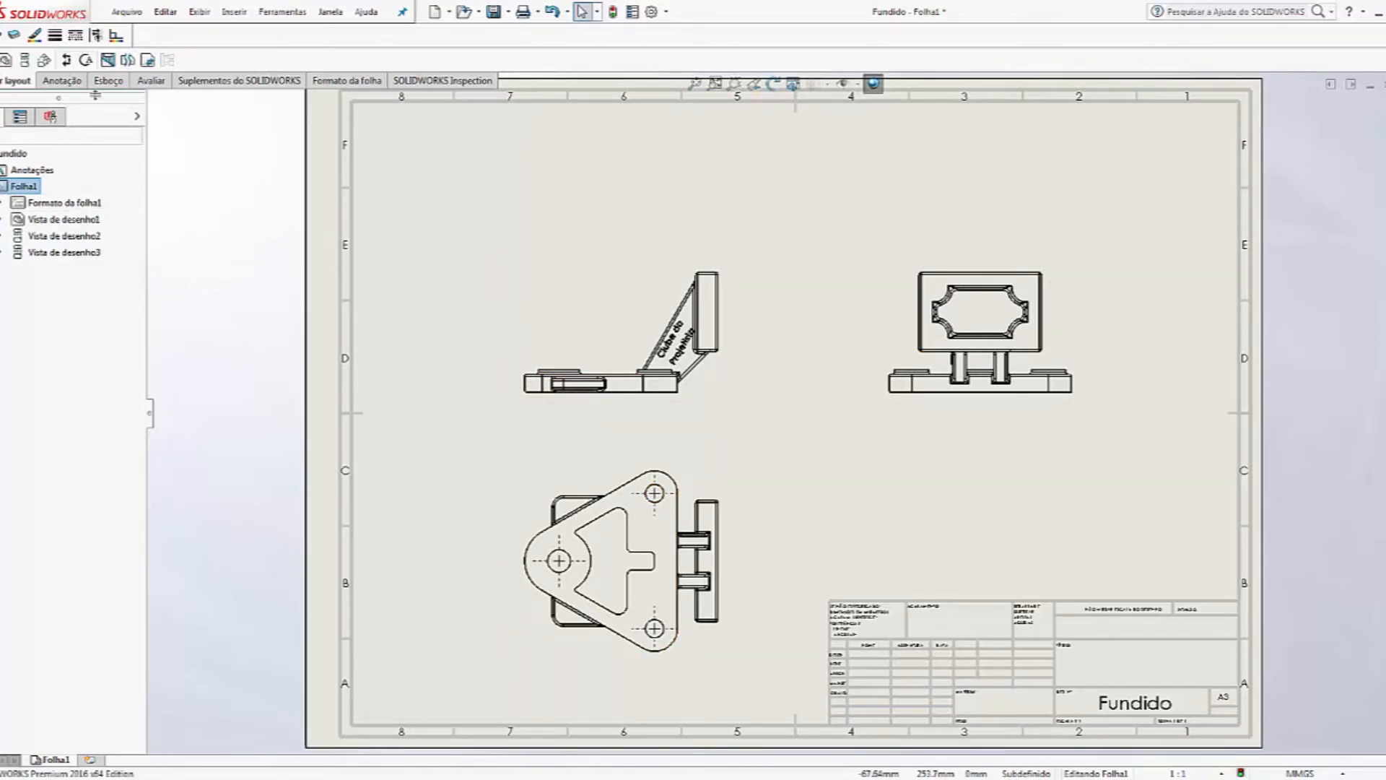
# Step: Insert the model items from the entire model as dimensions into all drawing views
pyautogui.click(71, 85)
pyautogui.click(14, 59)
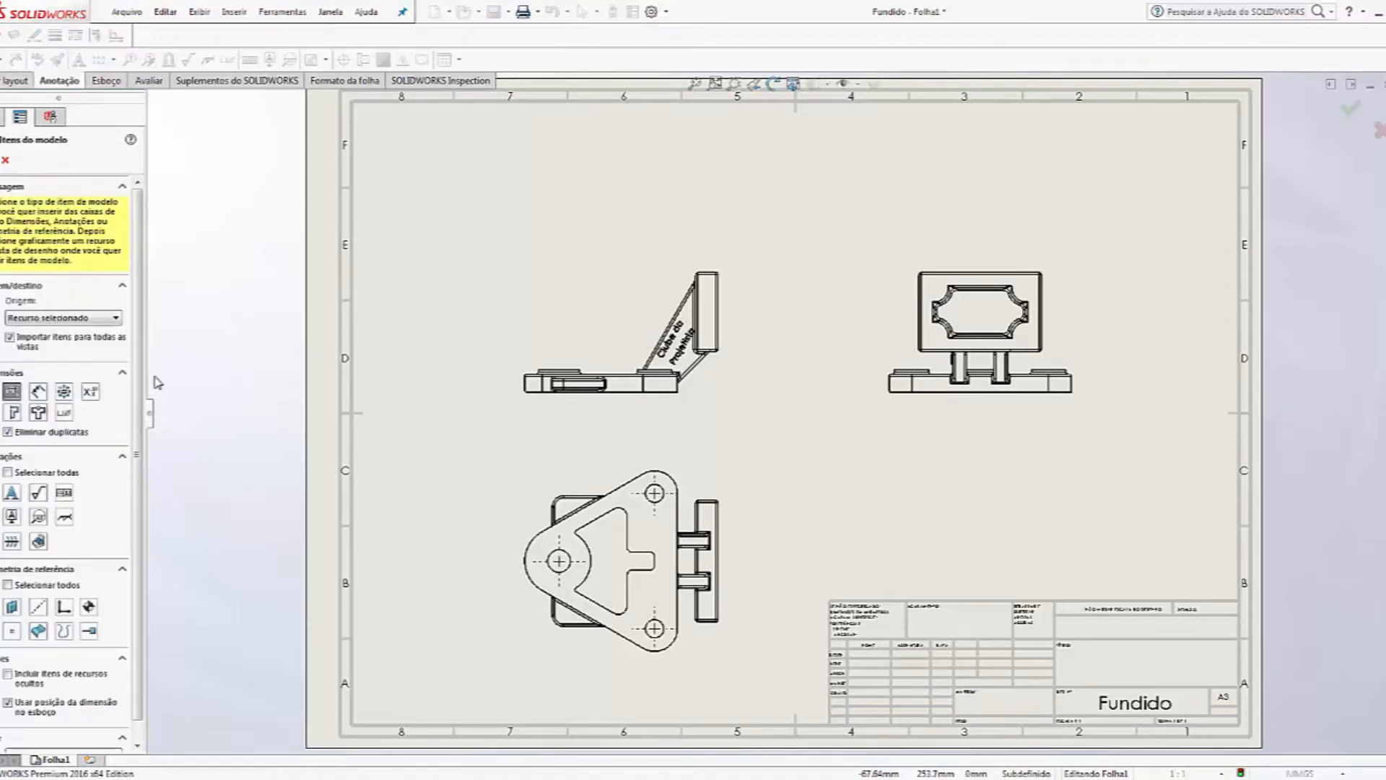
pyautogui.click(0, 160)
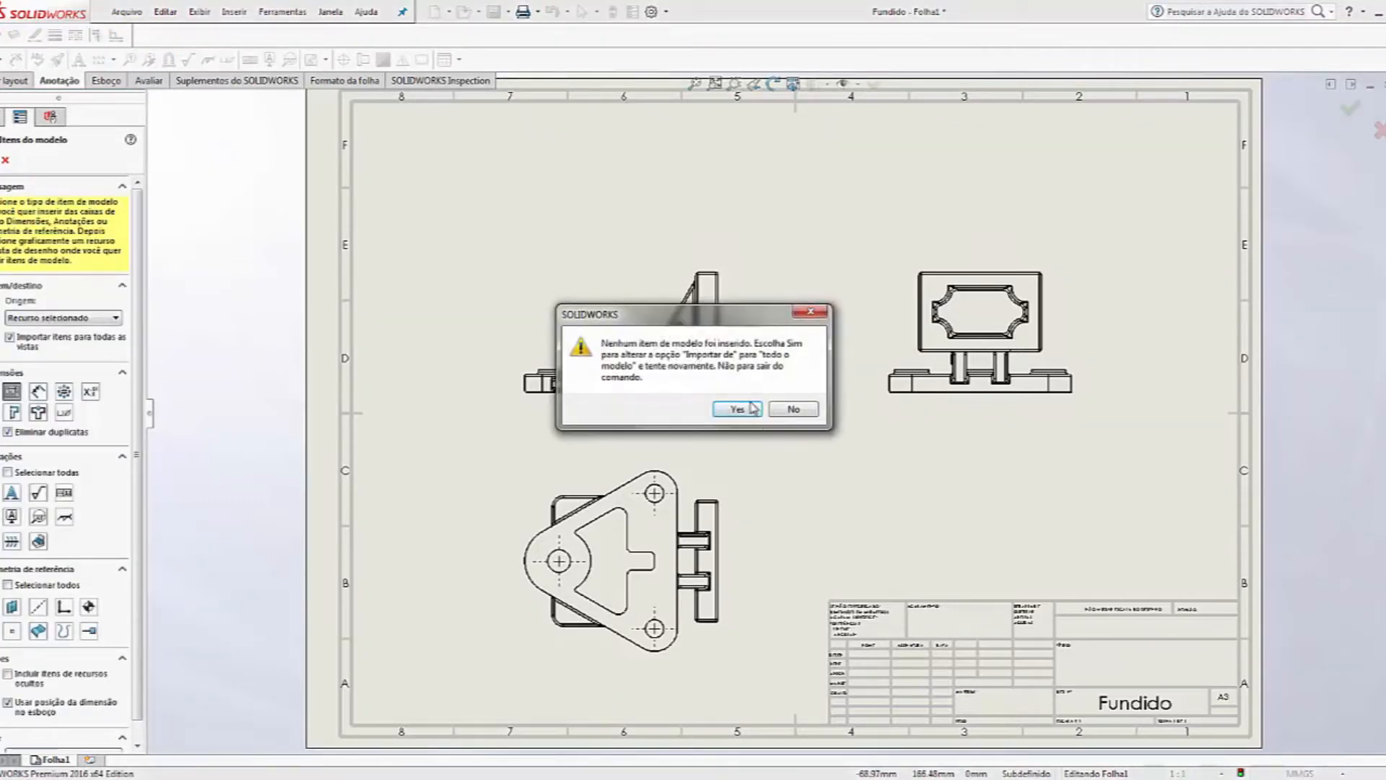
pyautogui.click(737, 408)
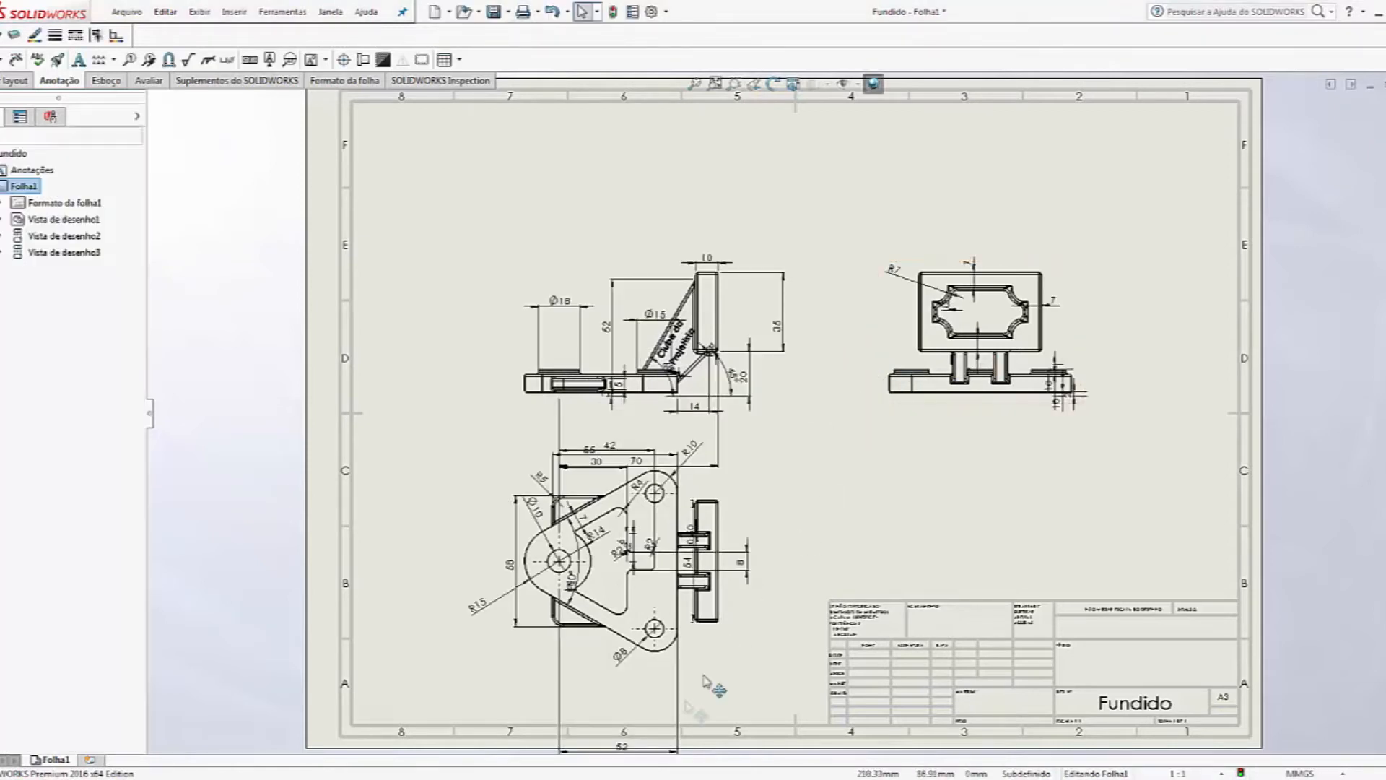
# Step: Move the 52 mm length dimension closer beneath the top view and the 52 mm height dimension to the plate side of the side view
pyautogui.moveTo(619, 751); pyautogui.dragTo(627, 691)
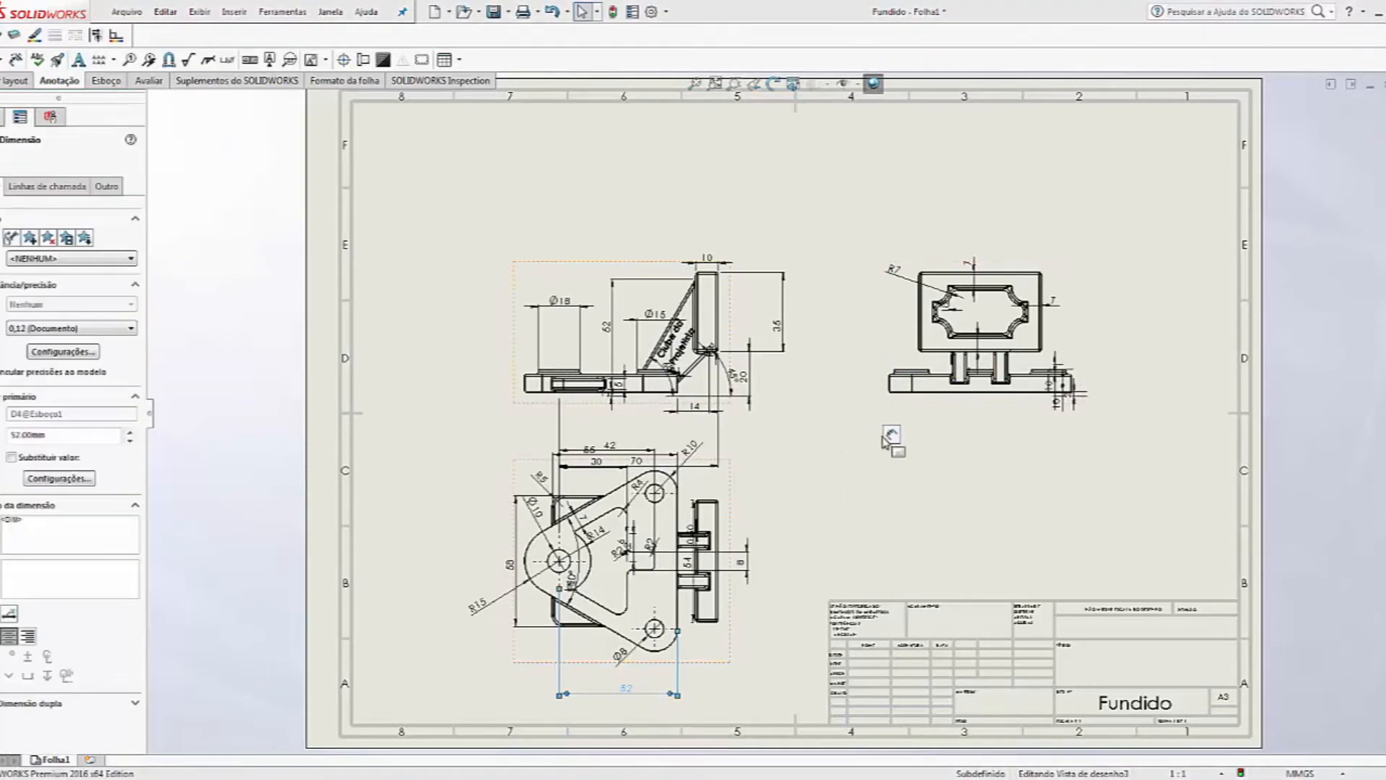
pyautogui.click(839, 500)
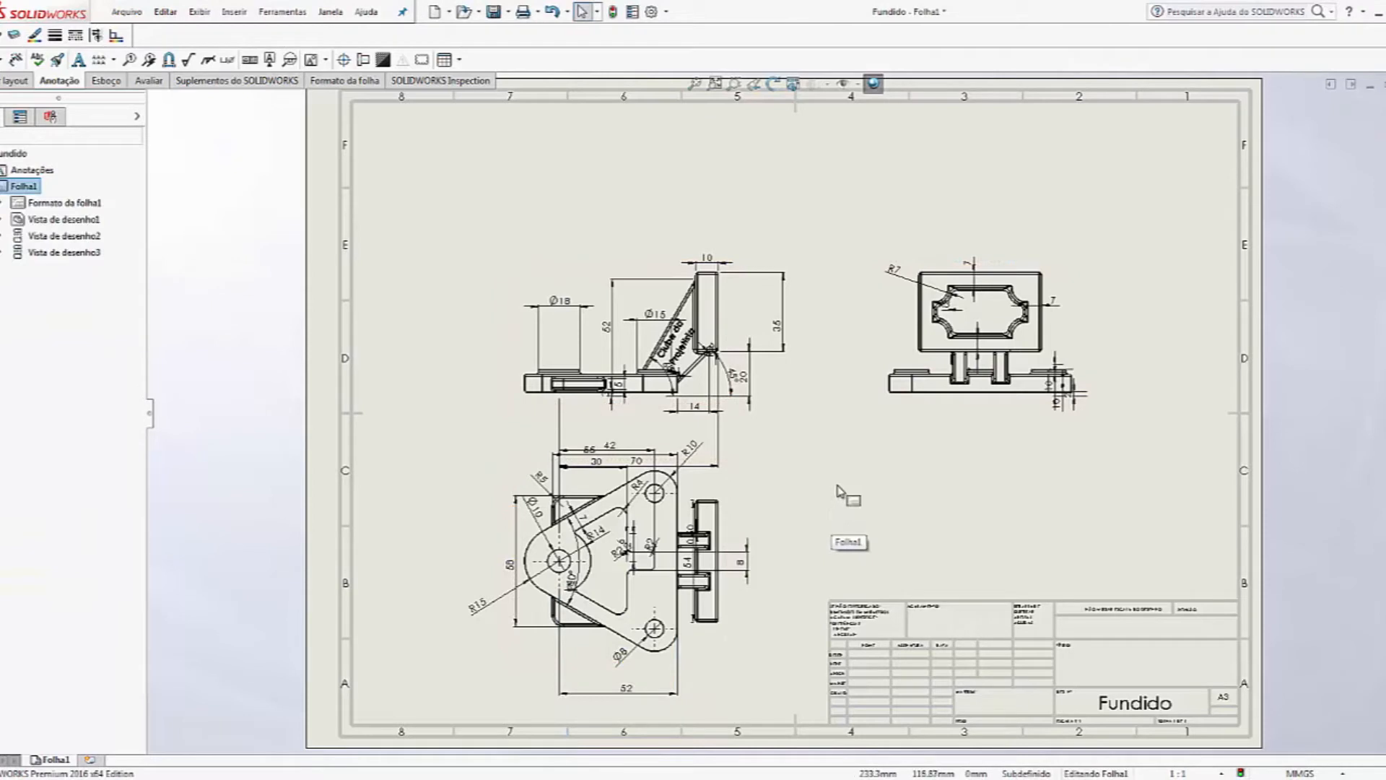
pyautogui.moveTo(607, 327); pyautogui.dragTo(823, 354)
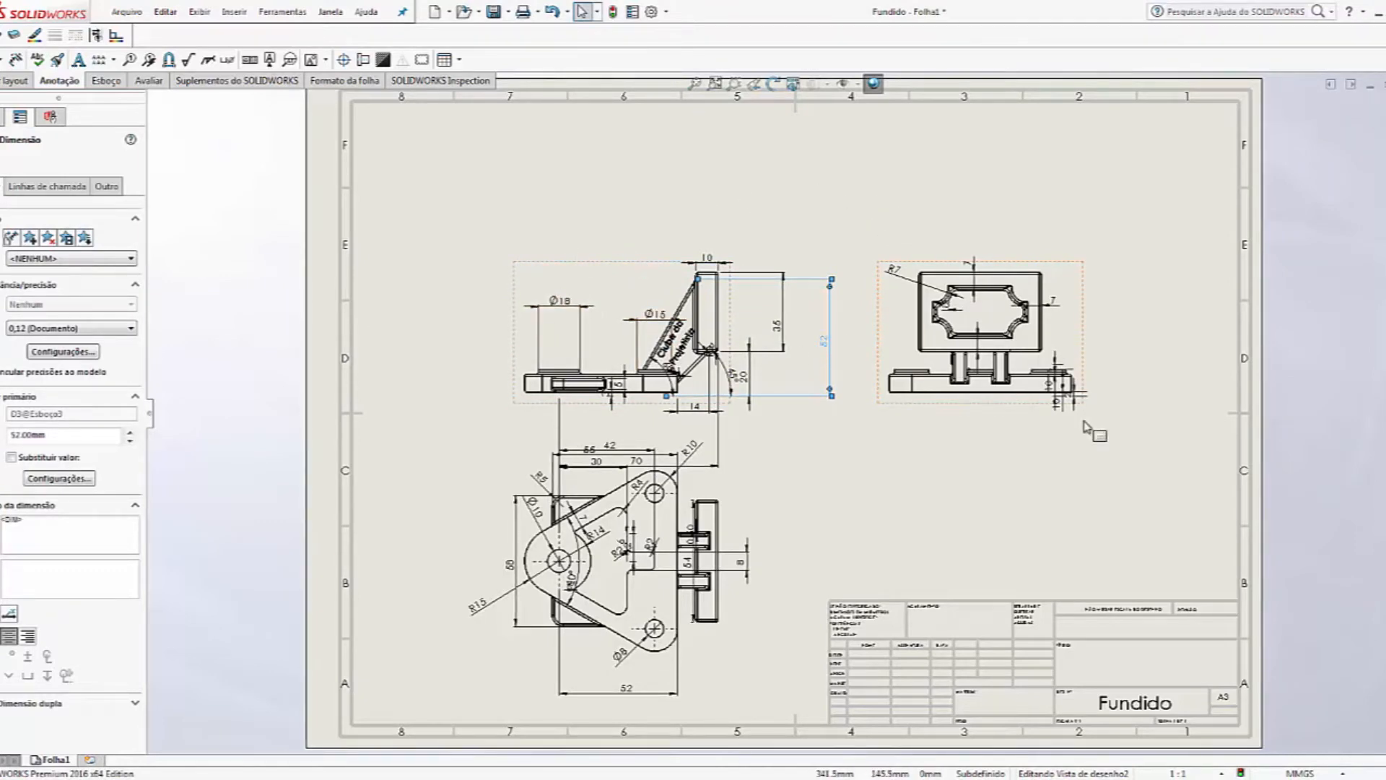
# Step: Move the Ø8, R15 and 58 mm dimensions farther out from the top view
pyautogui.scroll(-5, 653, 653)
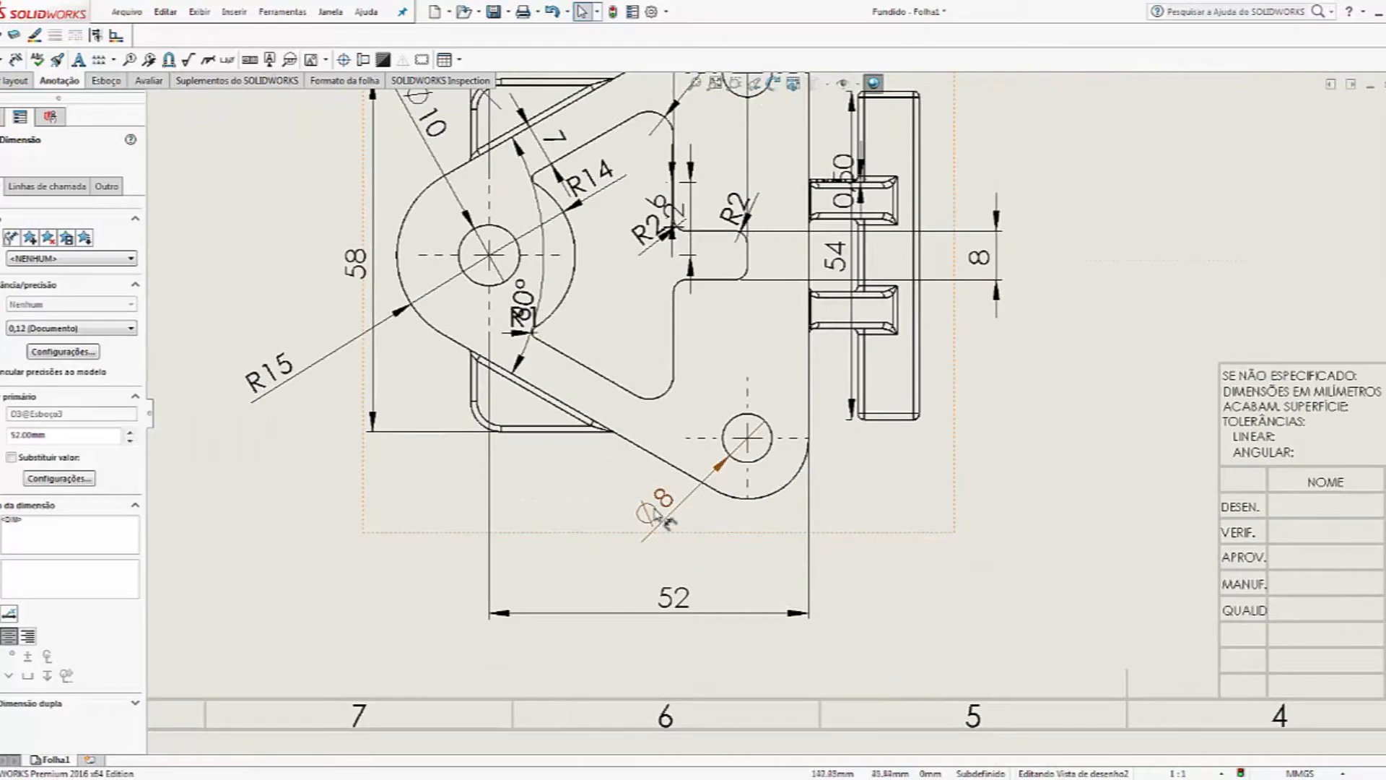
pyautogui.moveTo(644, 477); pyautogui.dragTo(628, 494)
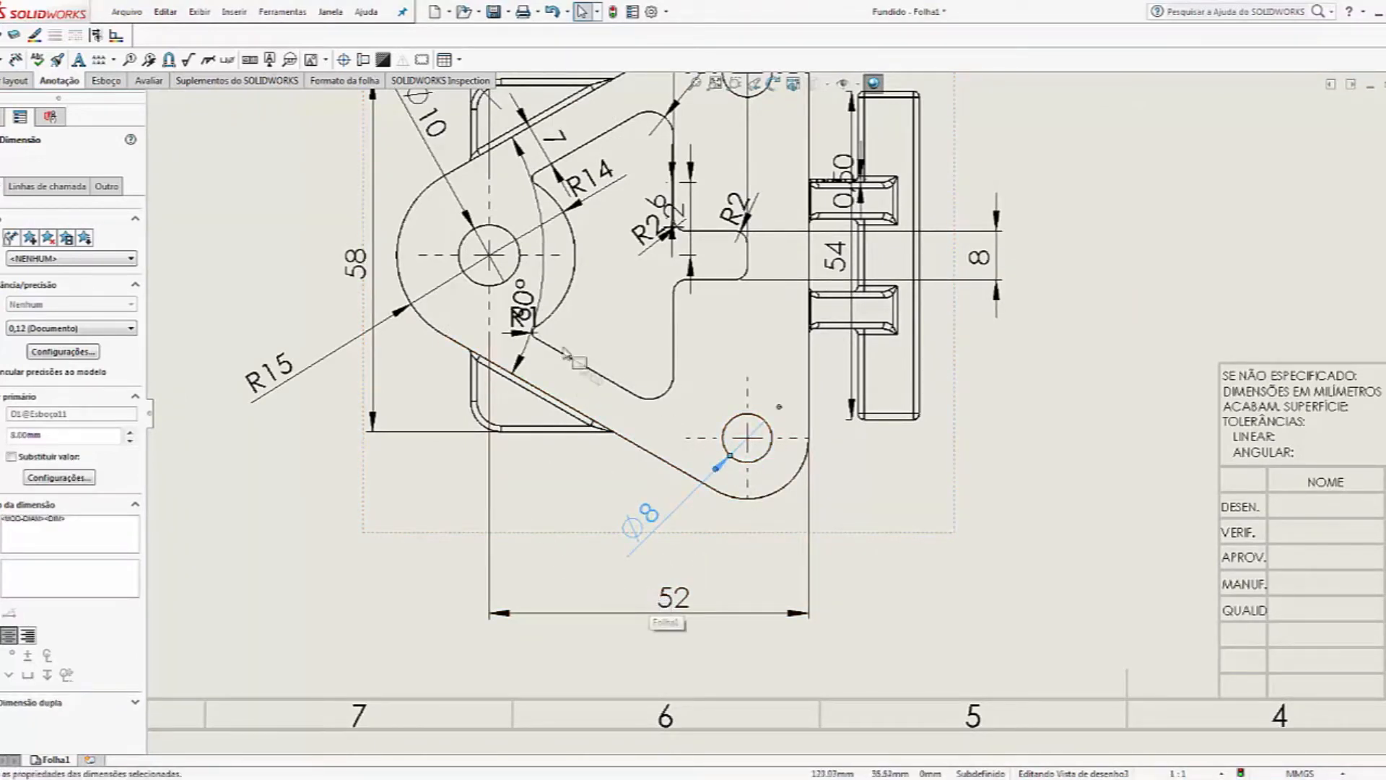
pyautogui.moveTo(287, 367)
pyautogui.mouseDown()
pyautogui.moveTo(269, 319)
pyautogui.moveTo(270, 366)
pyautogui.mouseUp()
pyautogui.moveTo(351, 265); pyautogui.dragTo(319, 229)
pyautogui.click(1103, 264)
pyautogui.scroll(-3, 1030, 255)
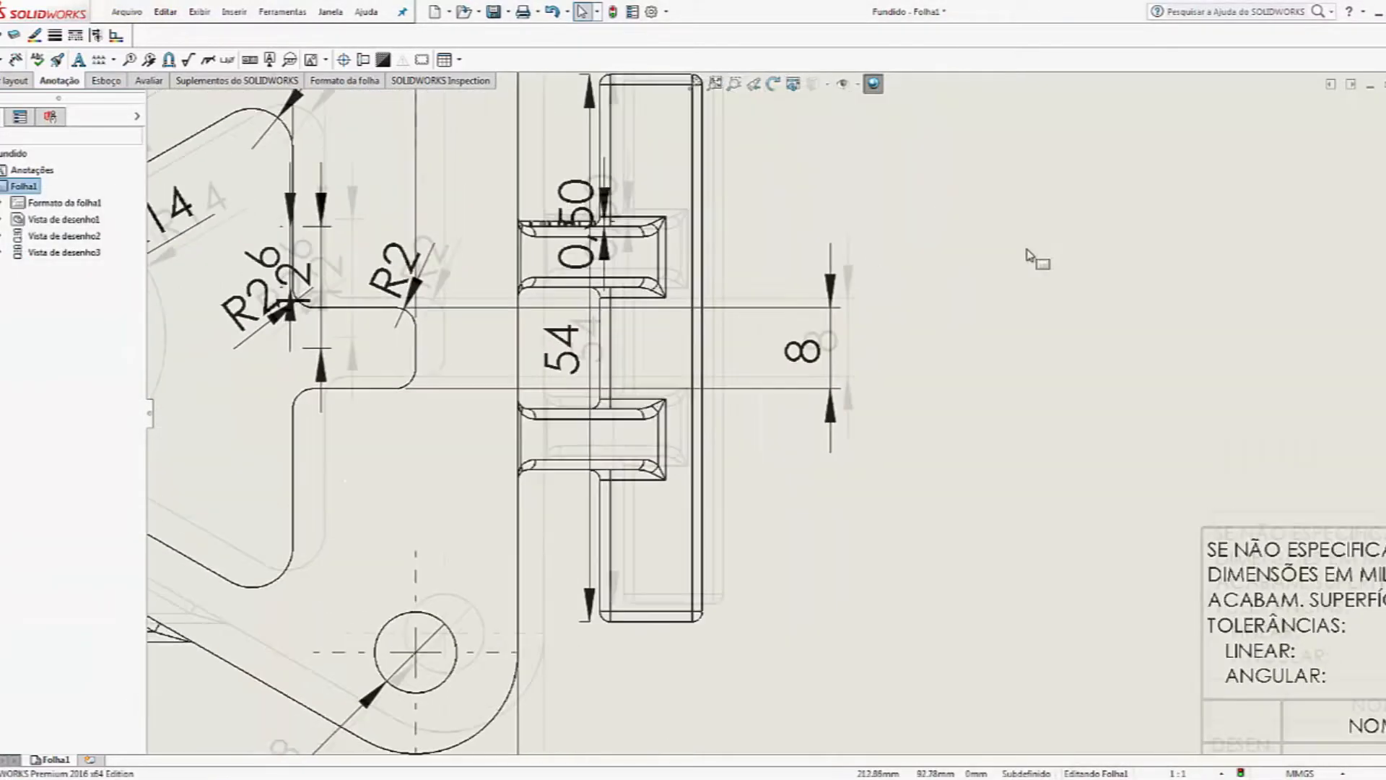
pyautogui.scroll(6, 1030, 255)
pyautogui.scroll(-3, 755, 327)
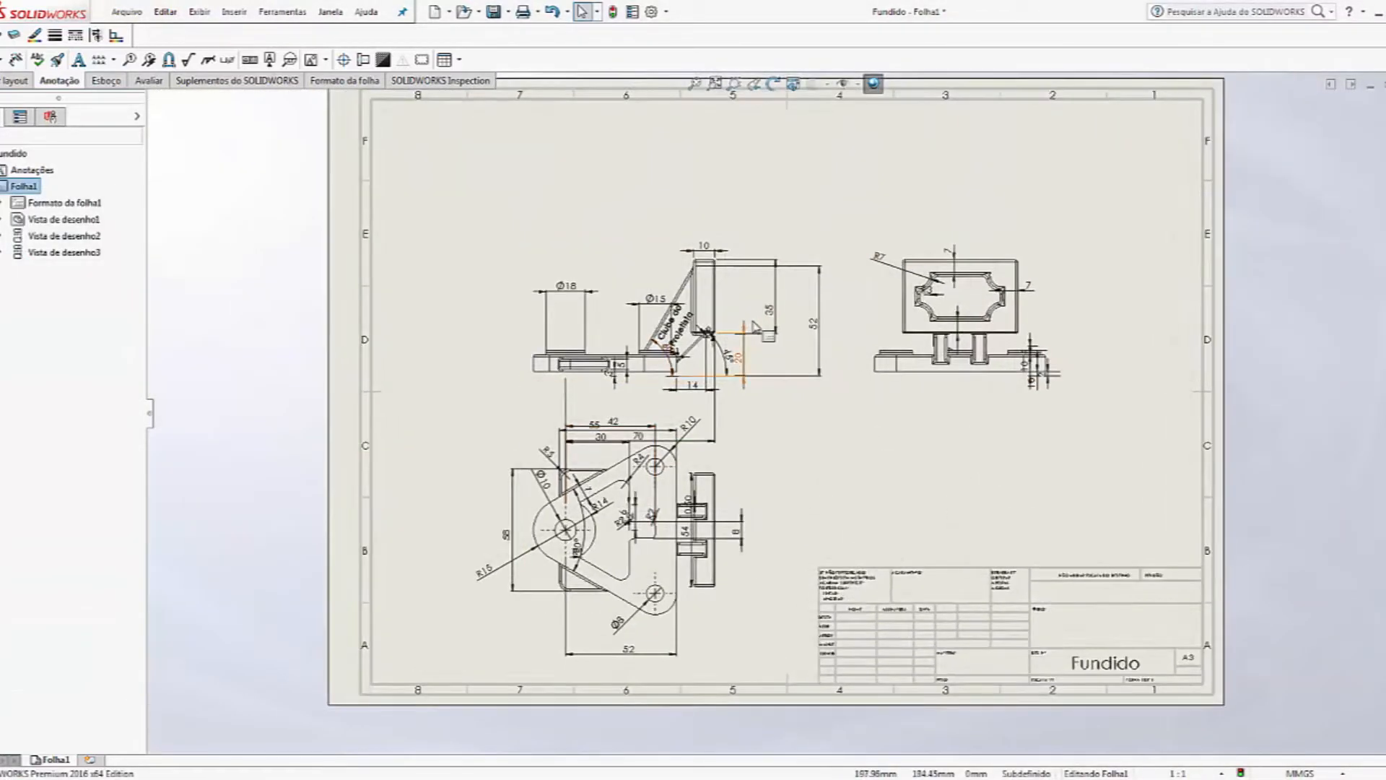
pyautogui.scroll(-1, 755, 327)
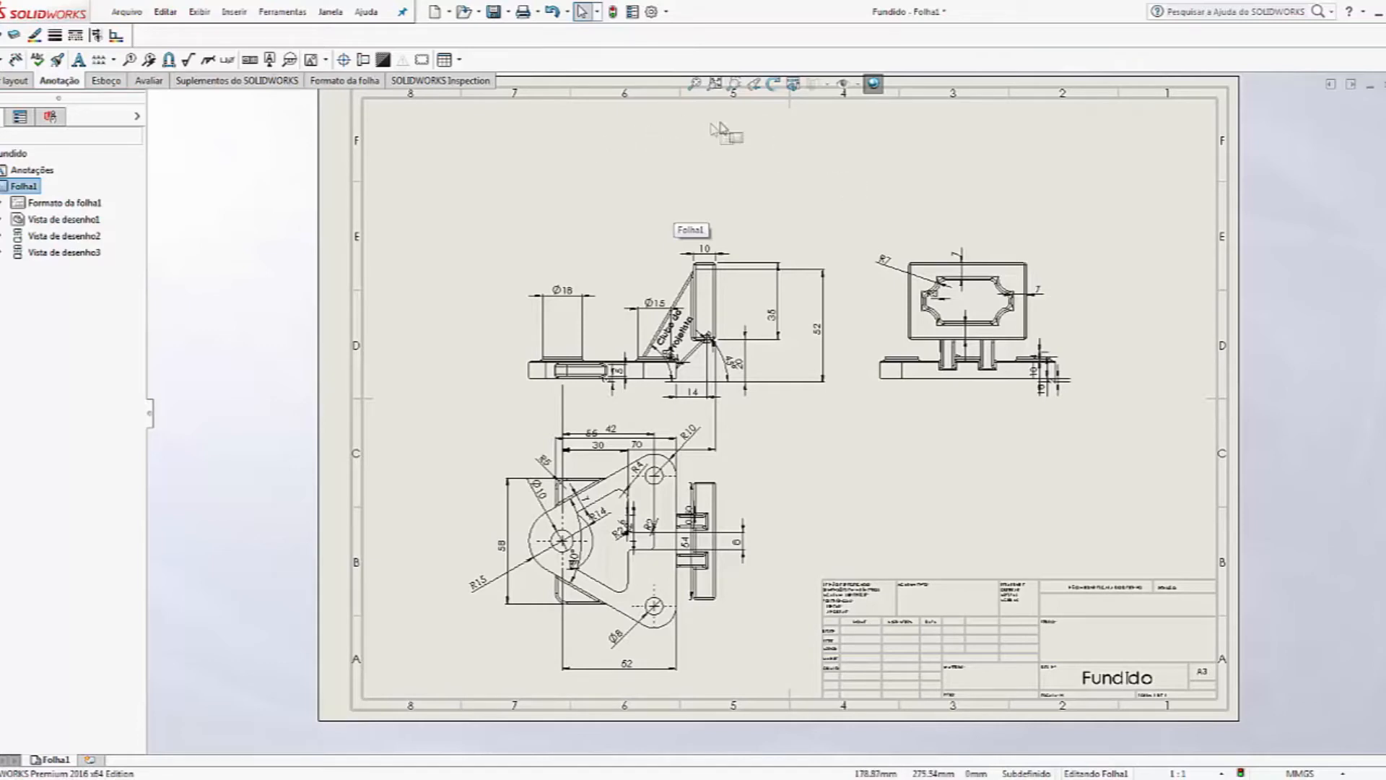
# Step: Close the drawing without saving and delete the Usinado configuration from the Fundido part
pyautogui.hotkey('ctrl', 'w')
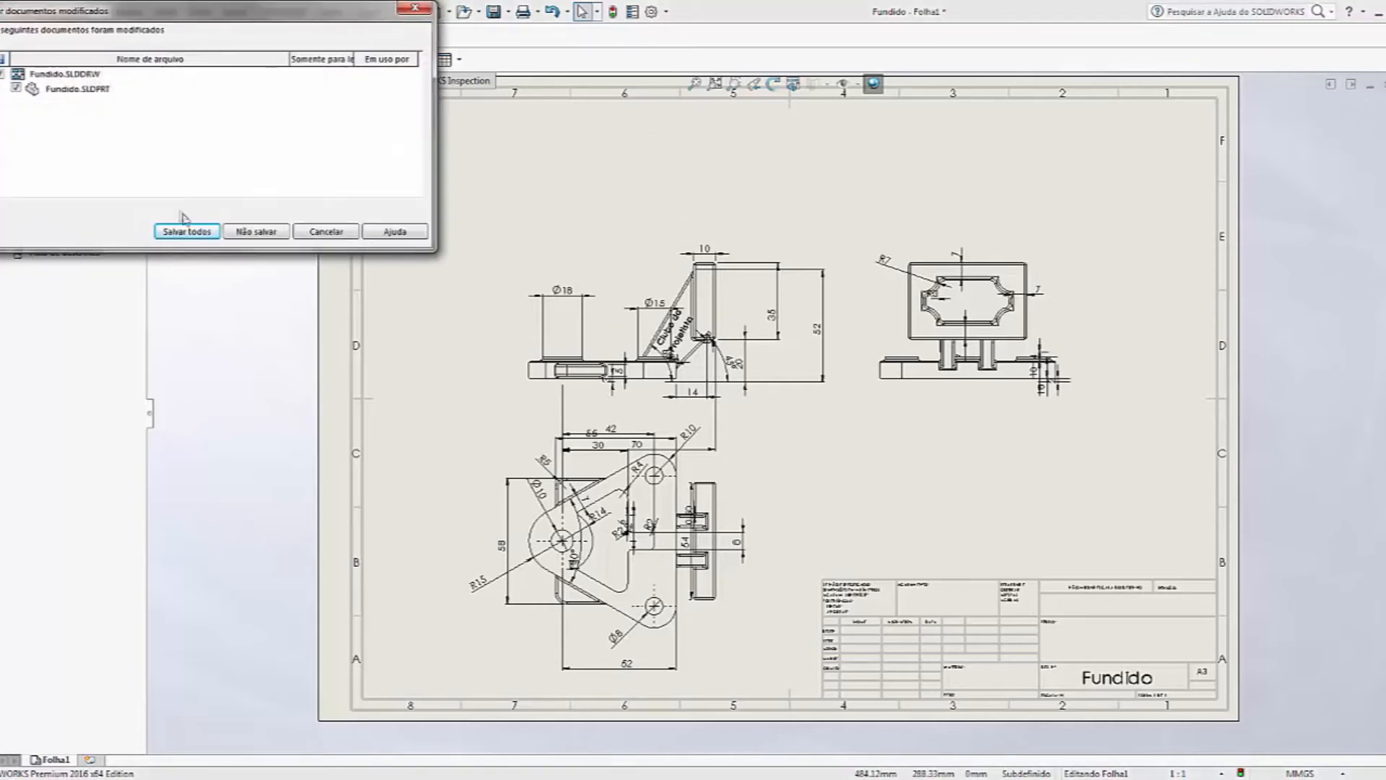
pyautogui.click(249, 225)
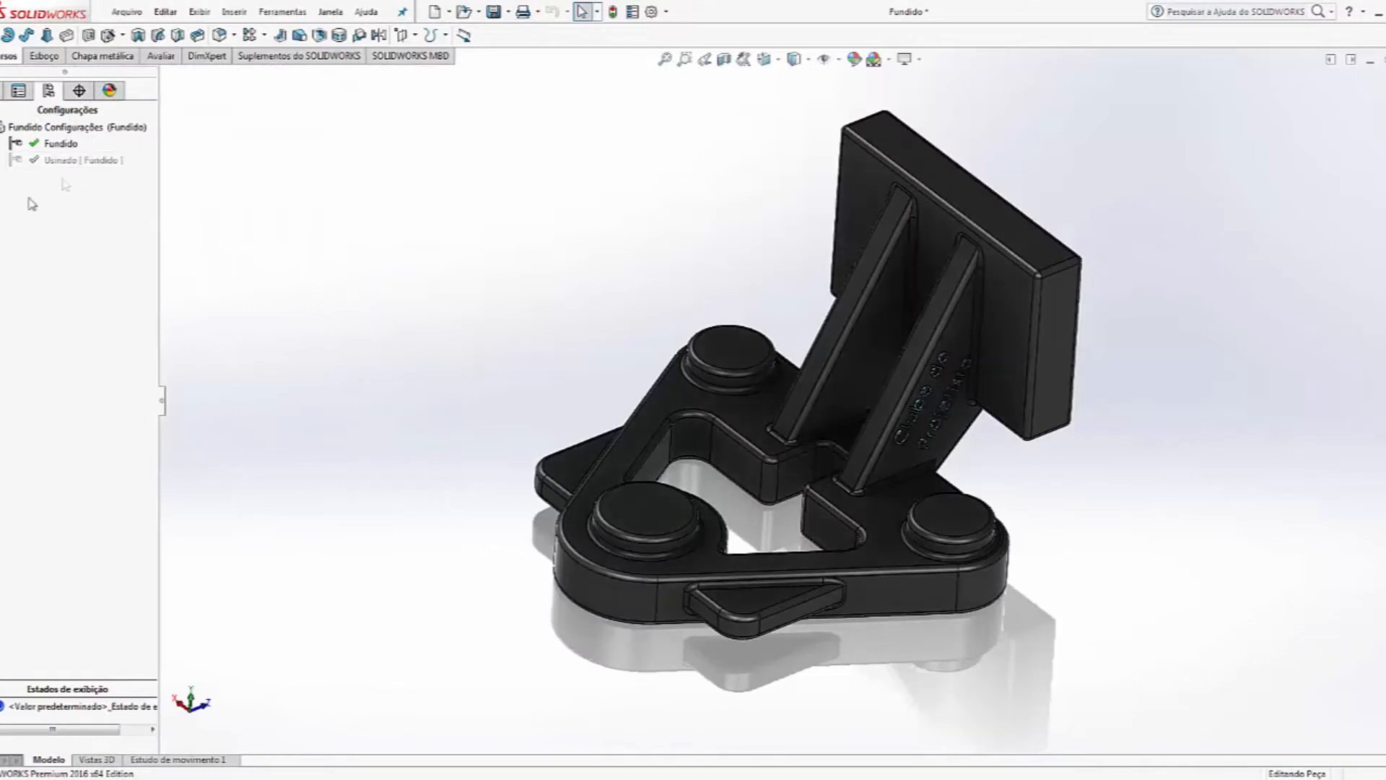
pyautogui.click(35, 161)
pyautogui.press('Delete')
pyautogui.press('Return')
# Step: Delete the suppressed cut Corte-extrusão3 together with its dependent features
pyautogui.click(19, 90)
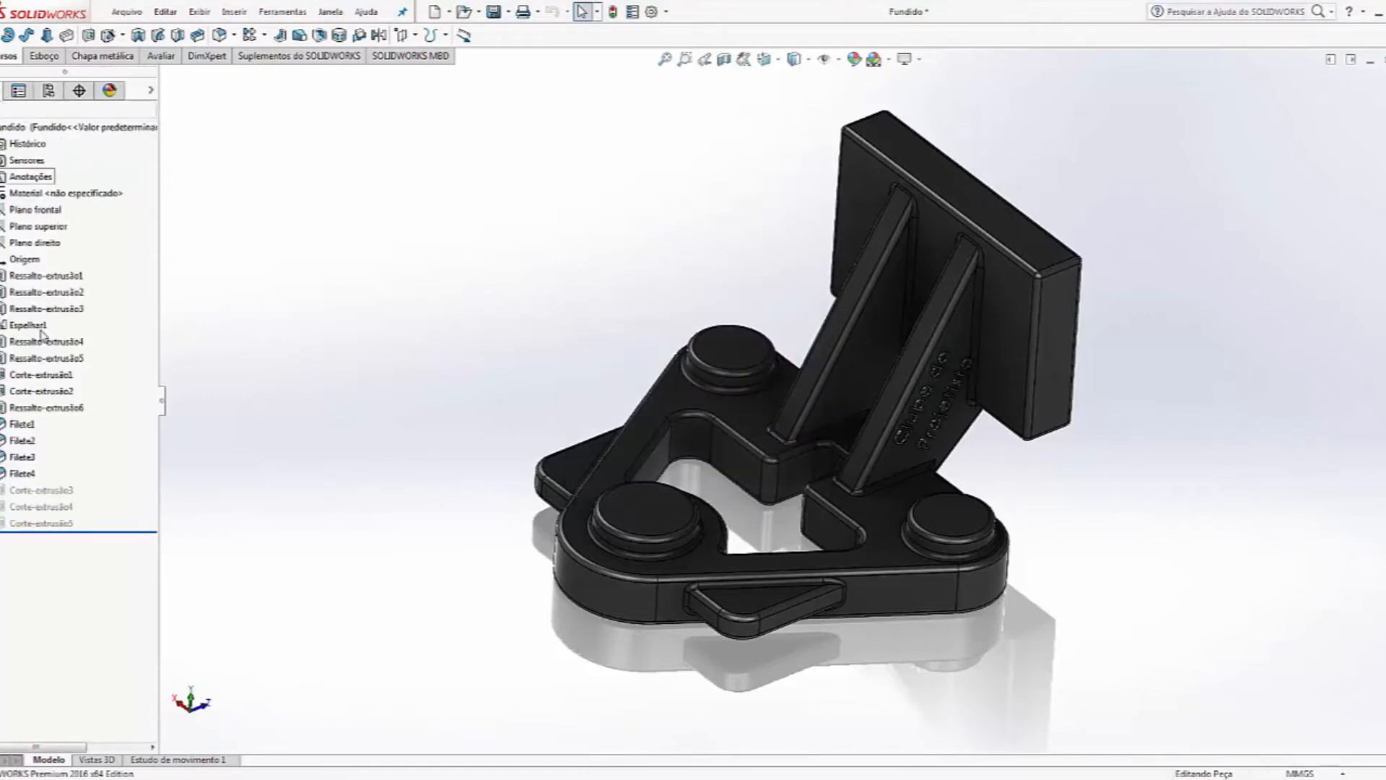
pyautogui.click(41, 490)
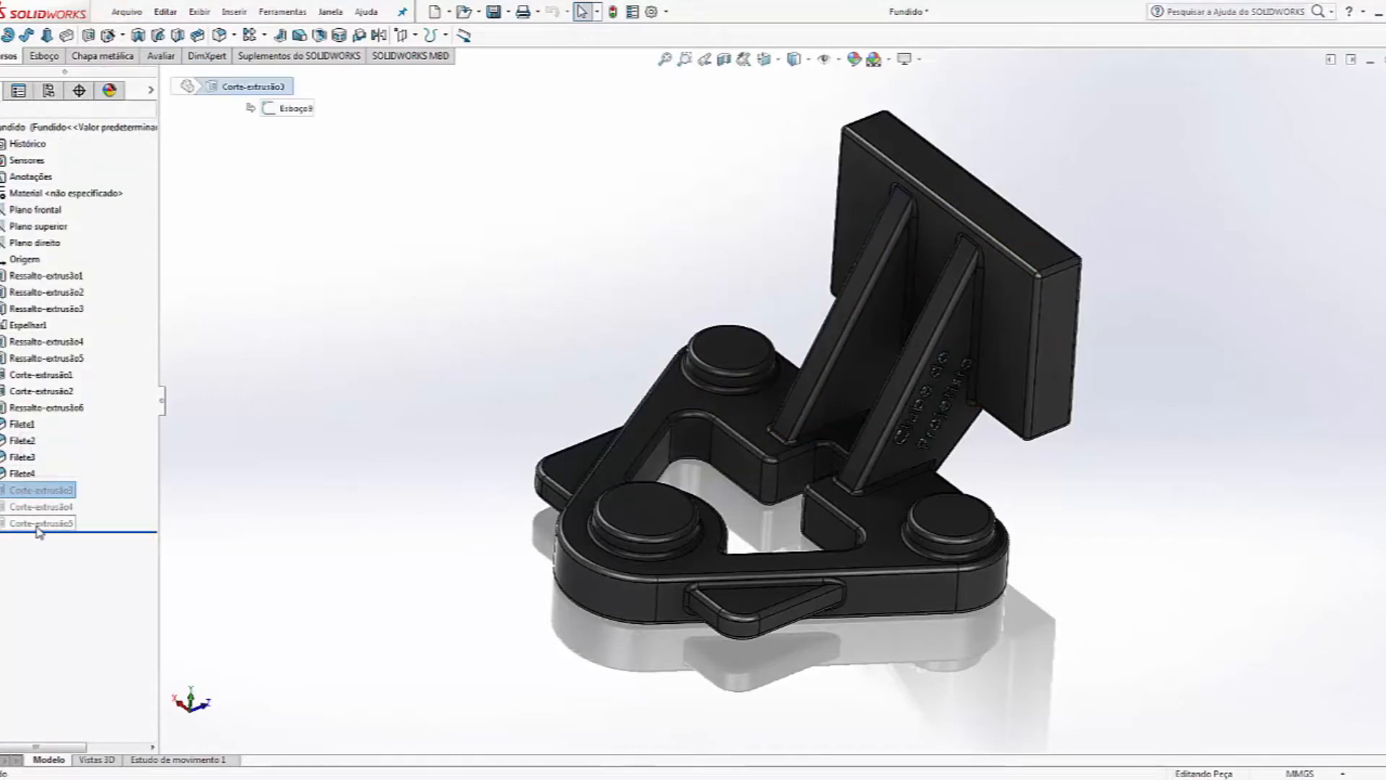
pyautogui.press('Delete')
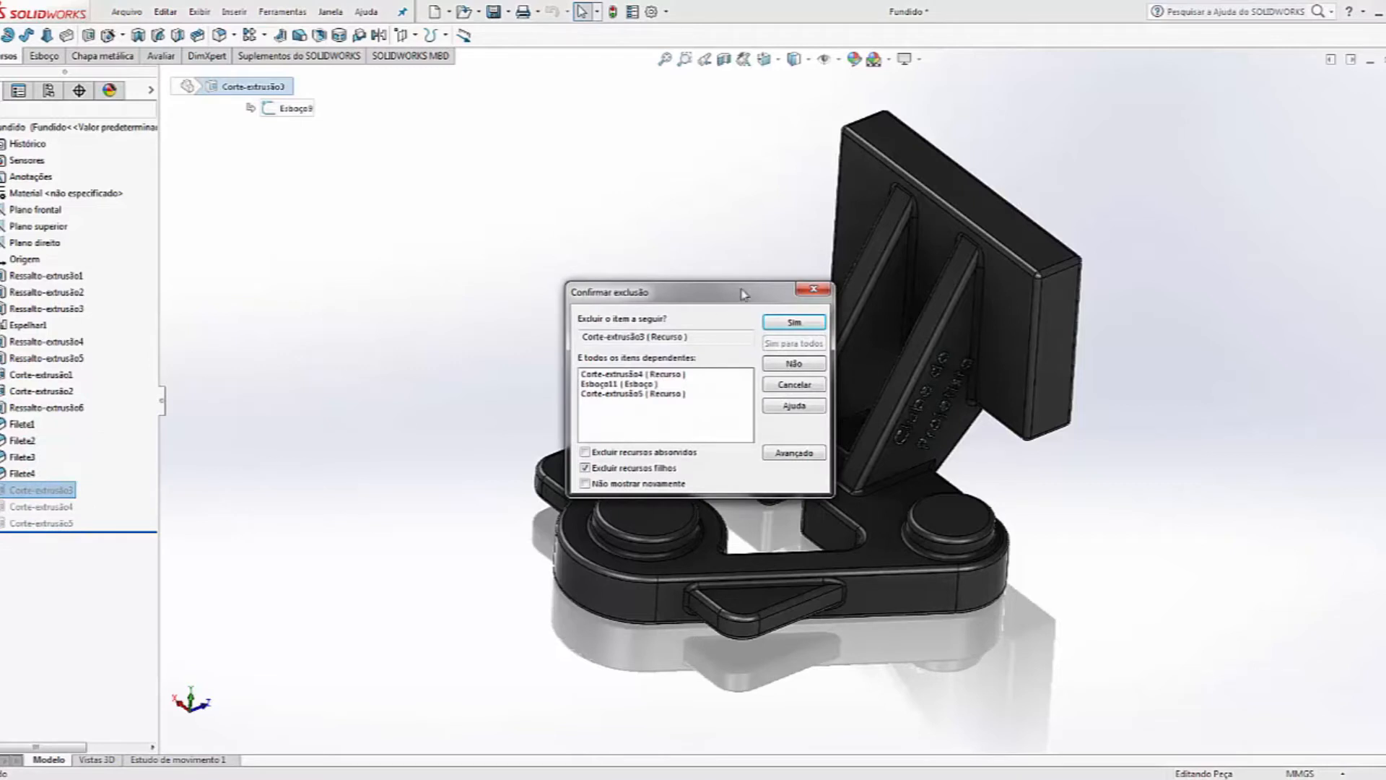
pyautogui.click(795, 323)
# Step: Delete the leftover sketches Esboço9 and Esboço10
pyautogui.click(37, 491)
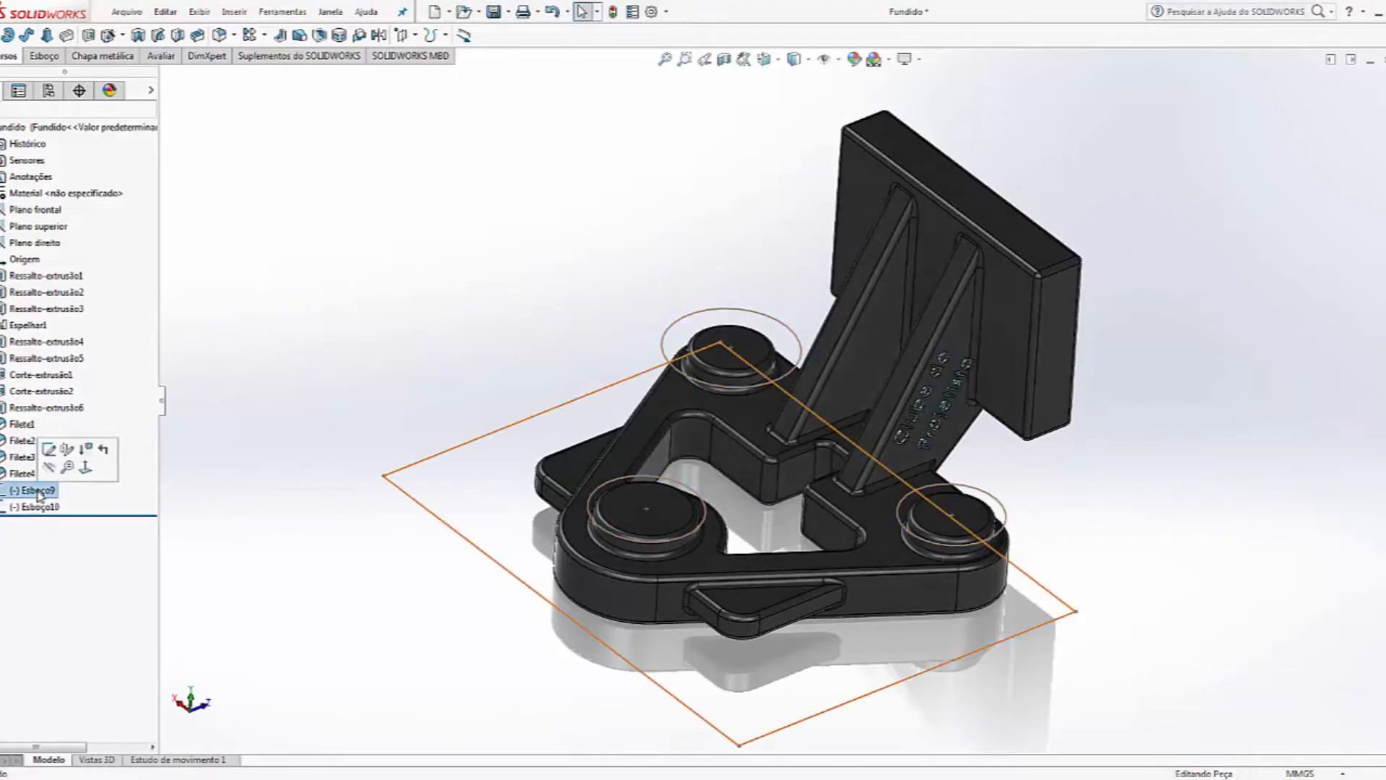
pyautogui.press('Delete')
pyautogui.click(795, 323)
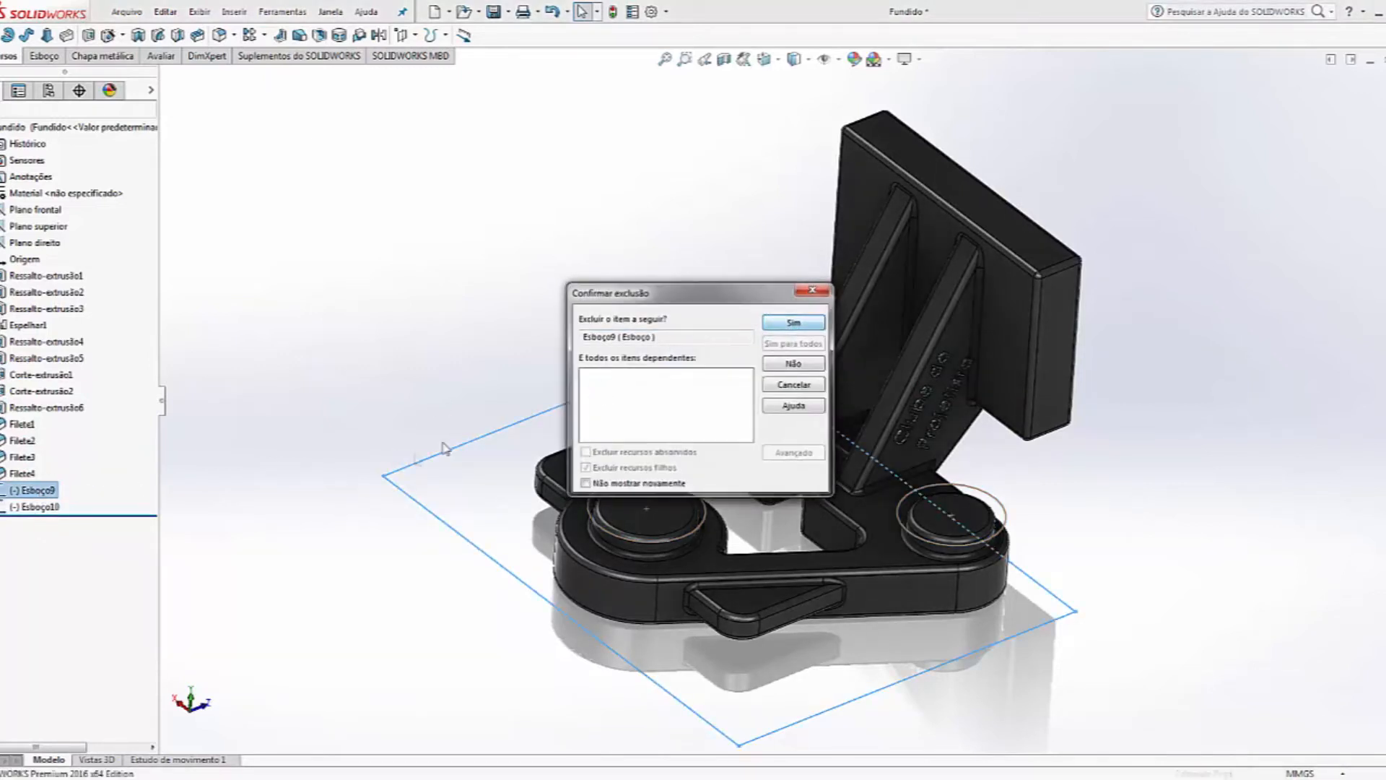
pyautogui.click(41, 491)
pyautogui.press('Delete')
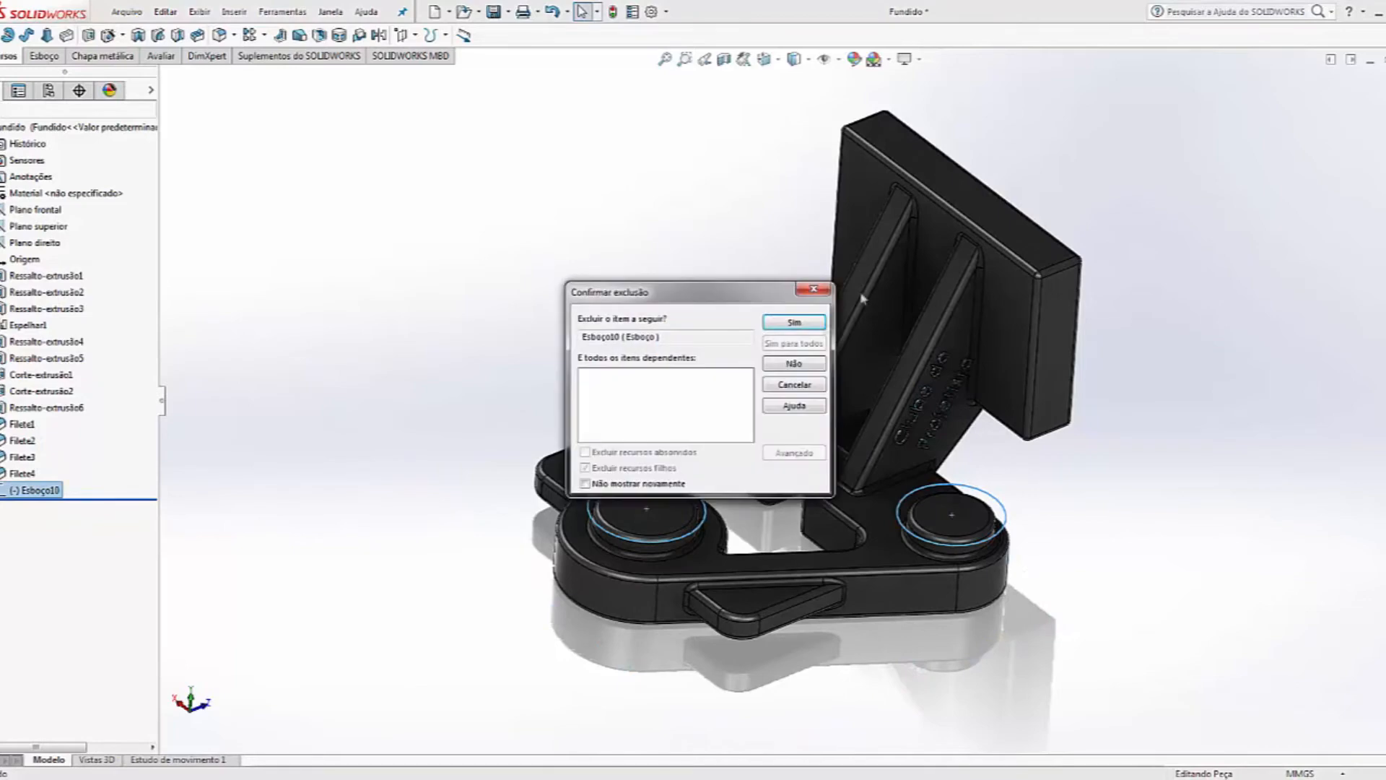
pyautogui.click(795, 323)
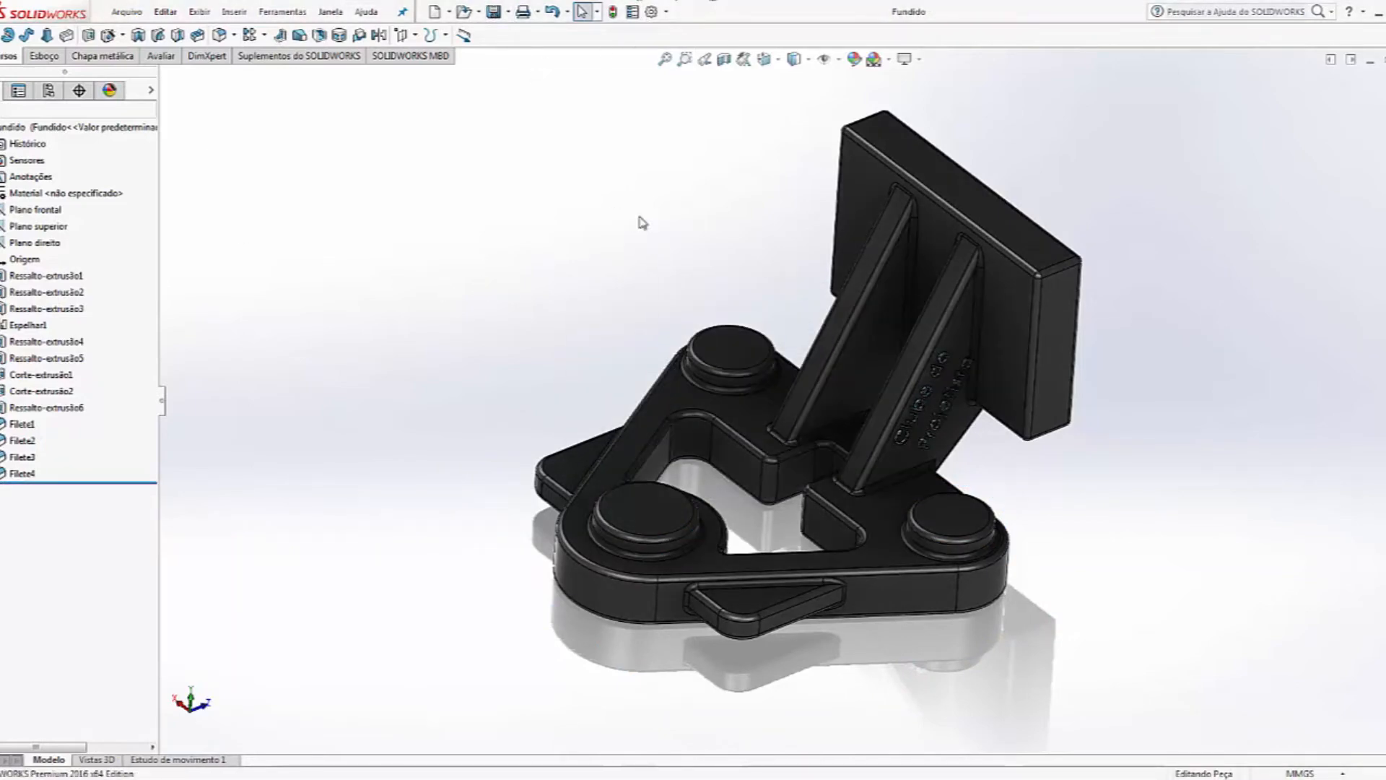
# Step: Open the existing part file Usinado
pyautogui.click(464, 12)
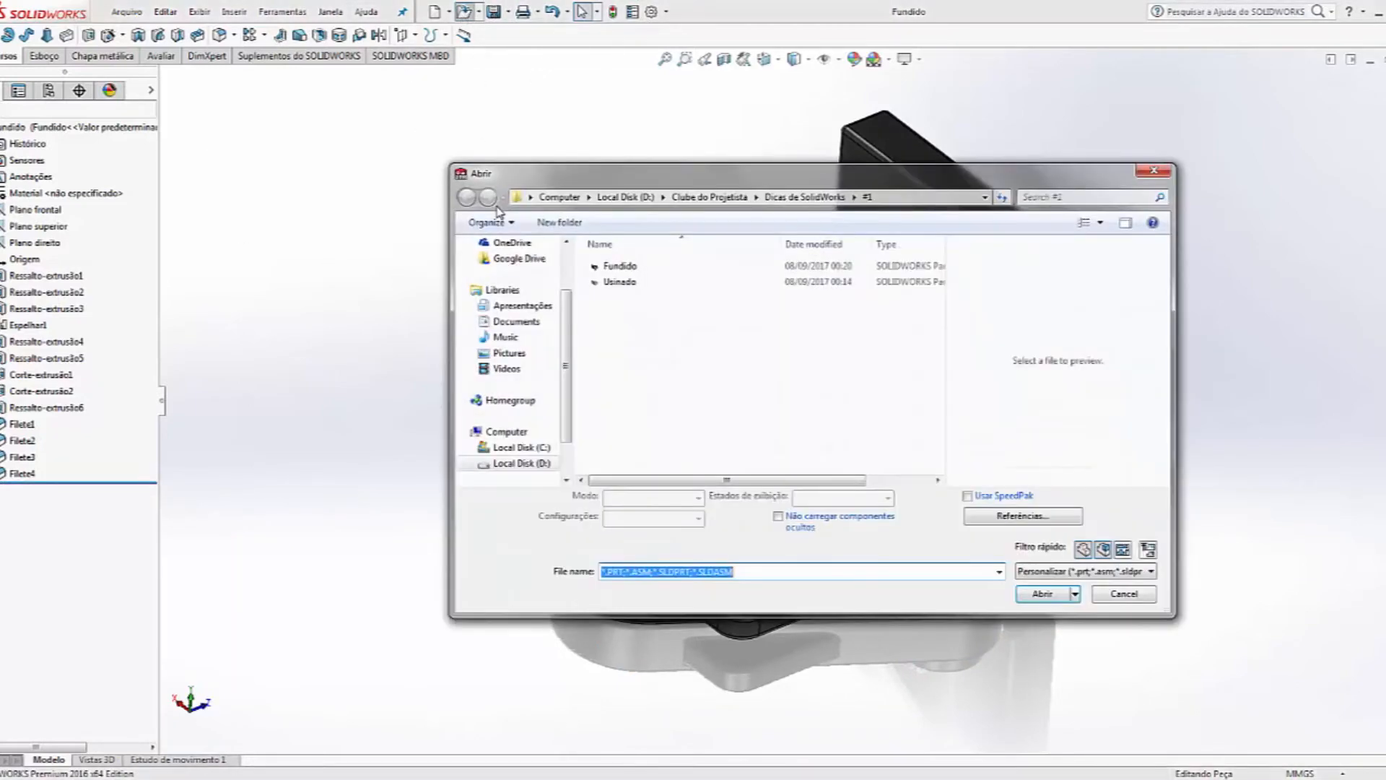
pyautogui.click(628, 282)
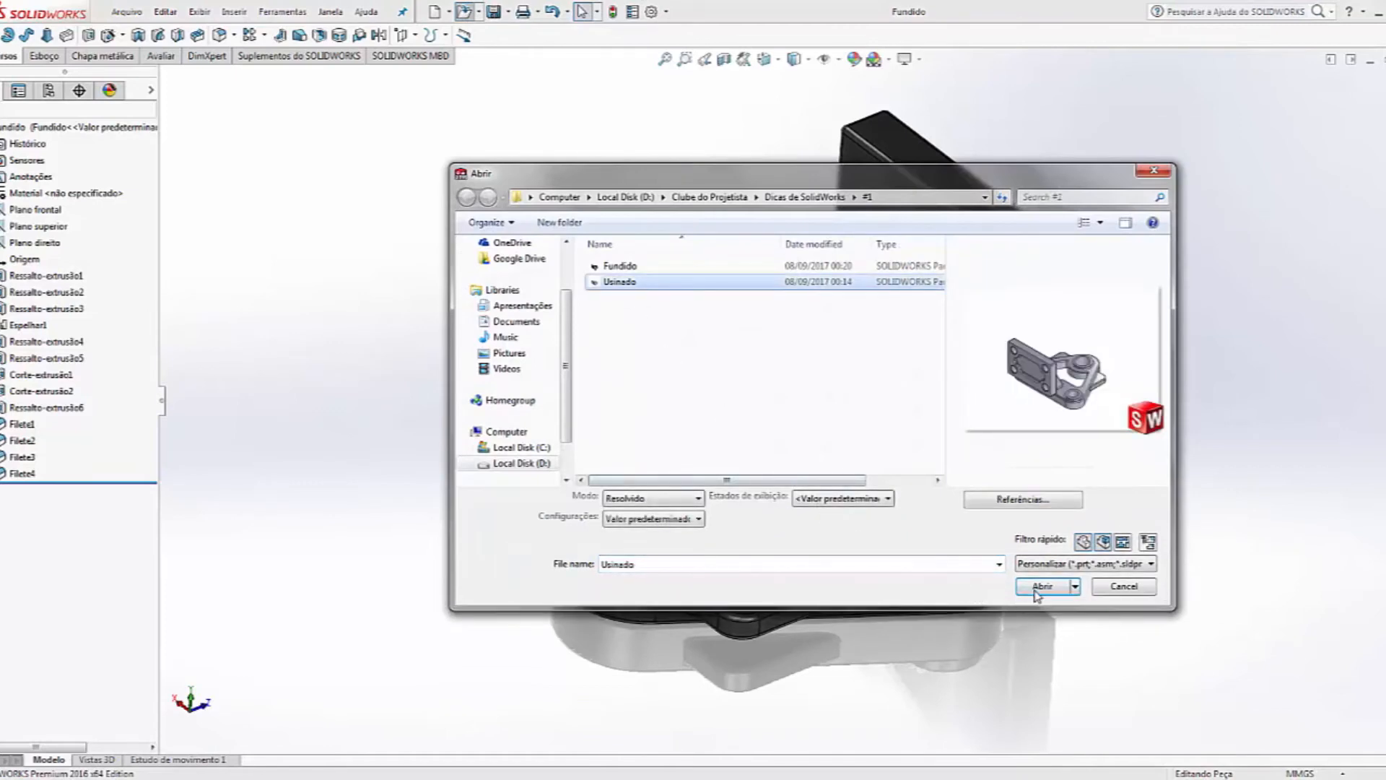
pyautogui.click(1040, 587)
pyautogui.click(724, 409)
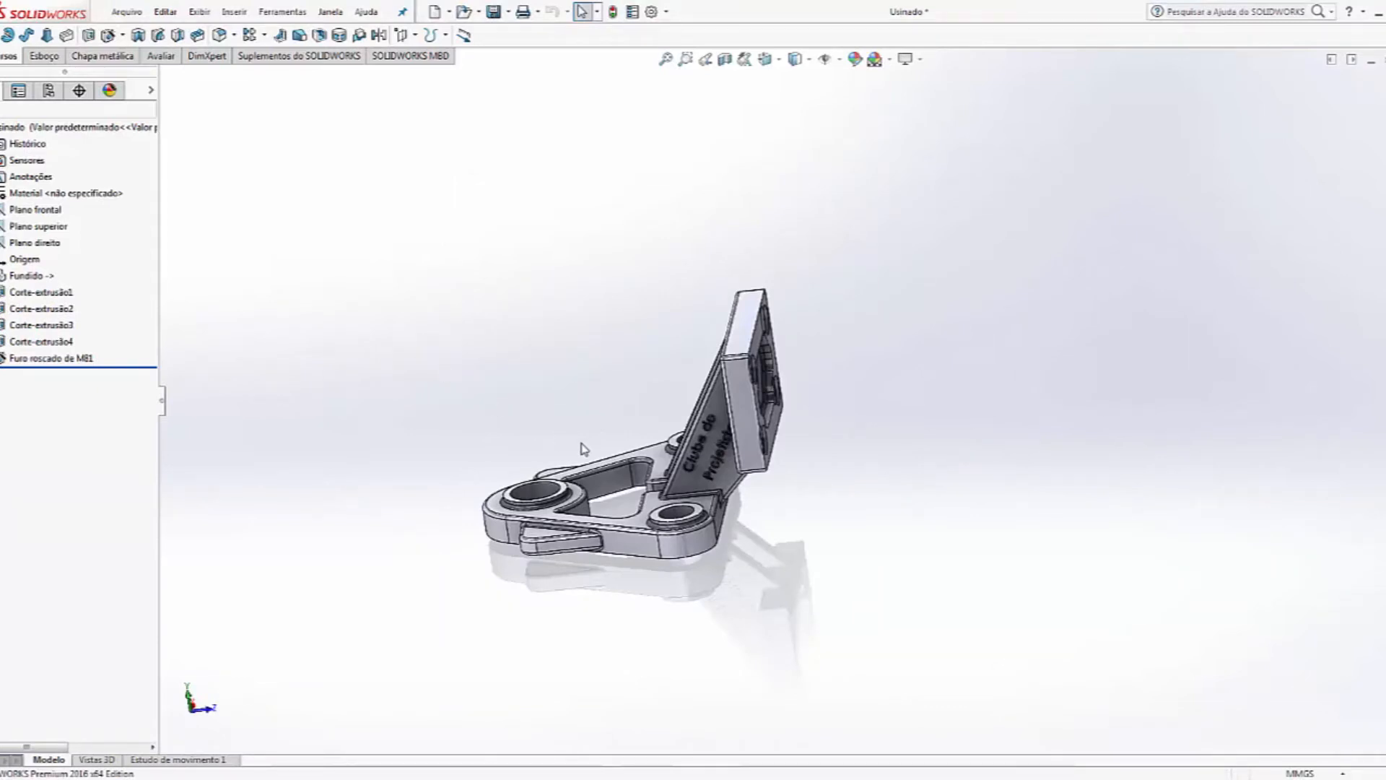
# Step: Examine the machined bores in the base bosses and the machined underside of the base
pyautogui.scroll(-3, 585, 449)
pyautogui.click(528, 523)
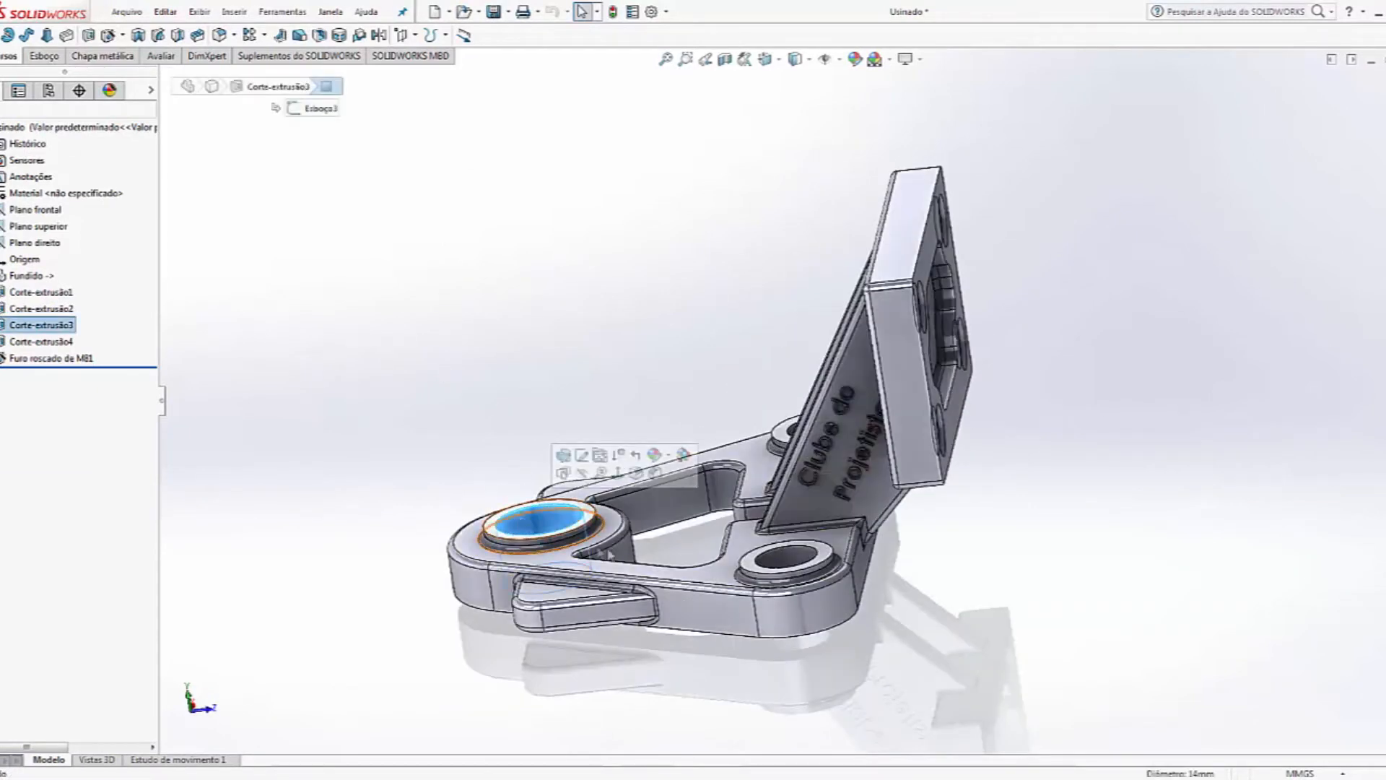
pyautogui.click(775, 562)
pyautogui.moveTo(691, 462); pyautogui.dragTo(747, 576, button='middle')
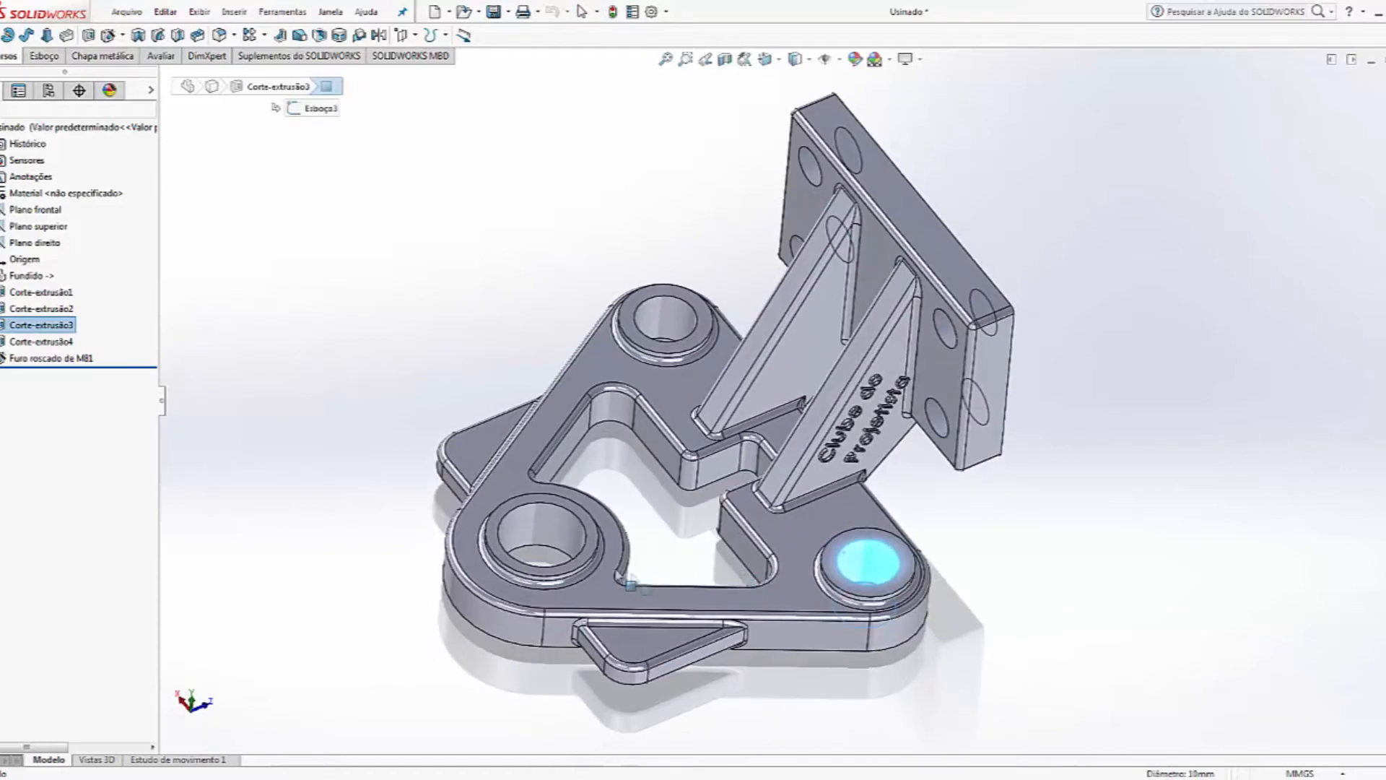
pyautogui.click(528, 523)
pyautogui.moveTo(528, 523); pyautogui.dragTo(722, 405, button='middle')
pyautogui.click(736, 423)
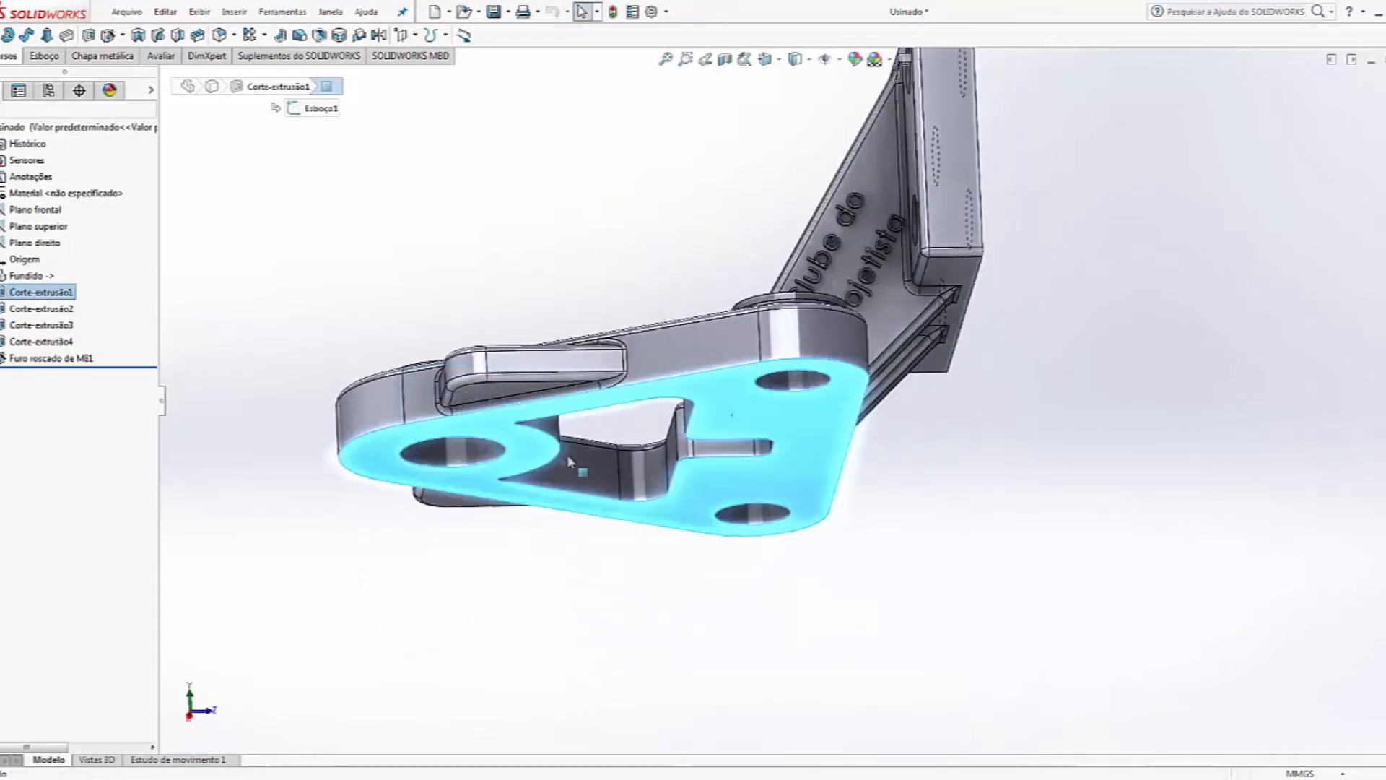
# Step: Examine the machined front face of the upright plate and its four M8 tapped holes
pyautogui.moveTo(908, 363); pyautogui.dragTo(823, 401, button='middle')
pyautogui.scroll(5, 823, 394)
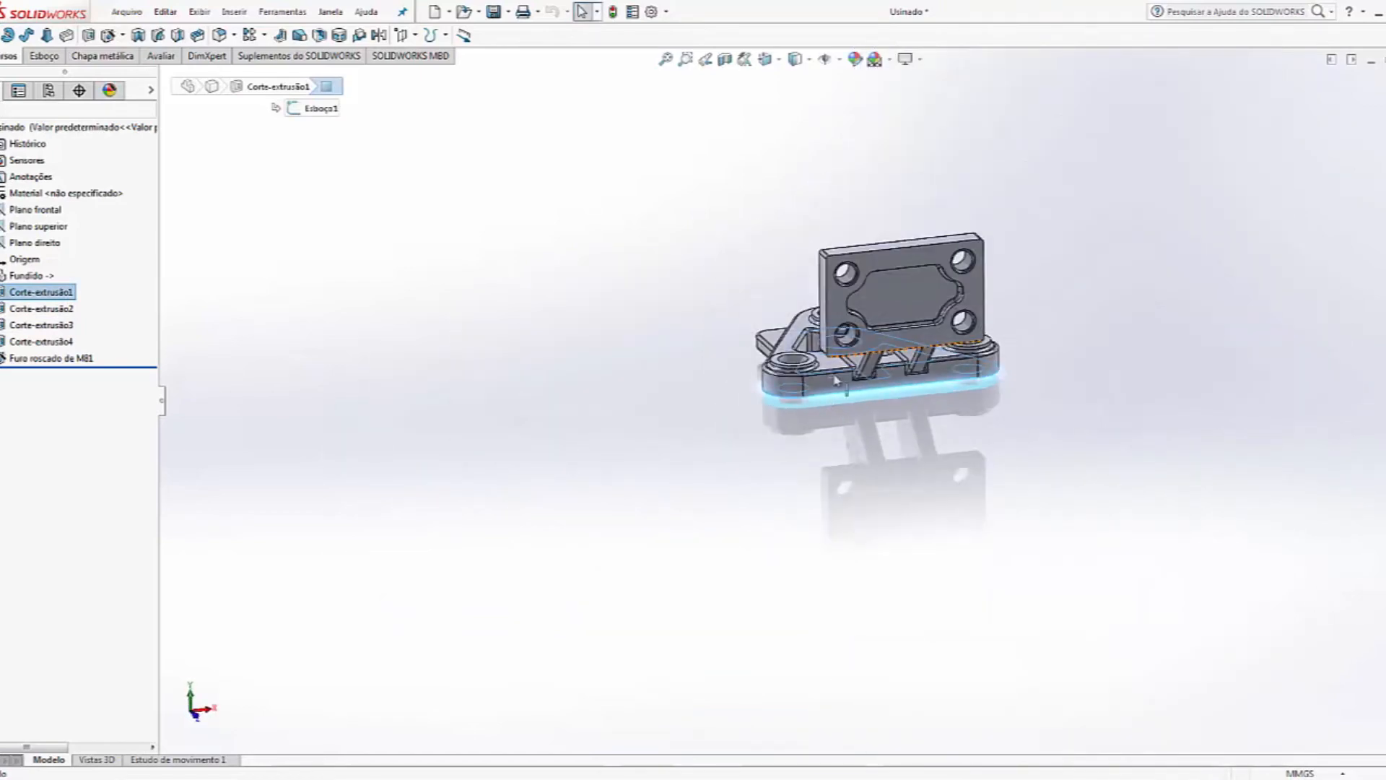
pyautogui.scroll(-2, 954, 252)
pyautogui.click(898, 290)
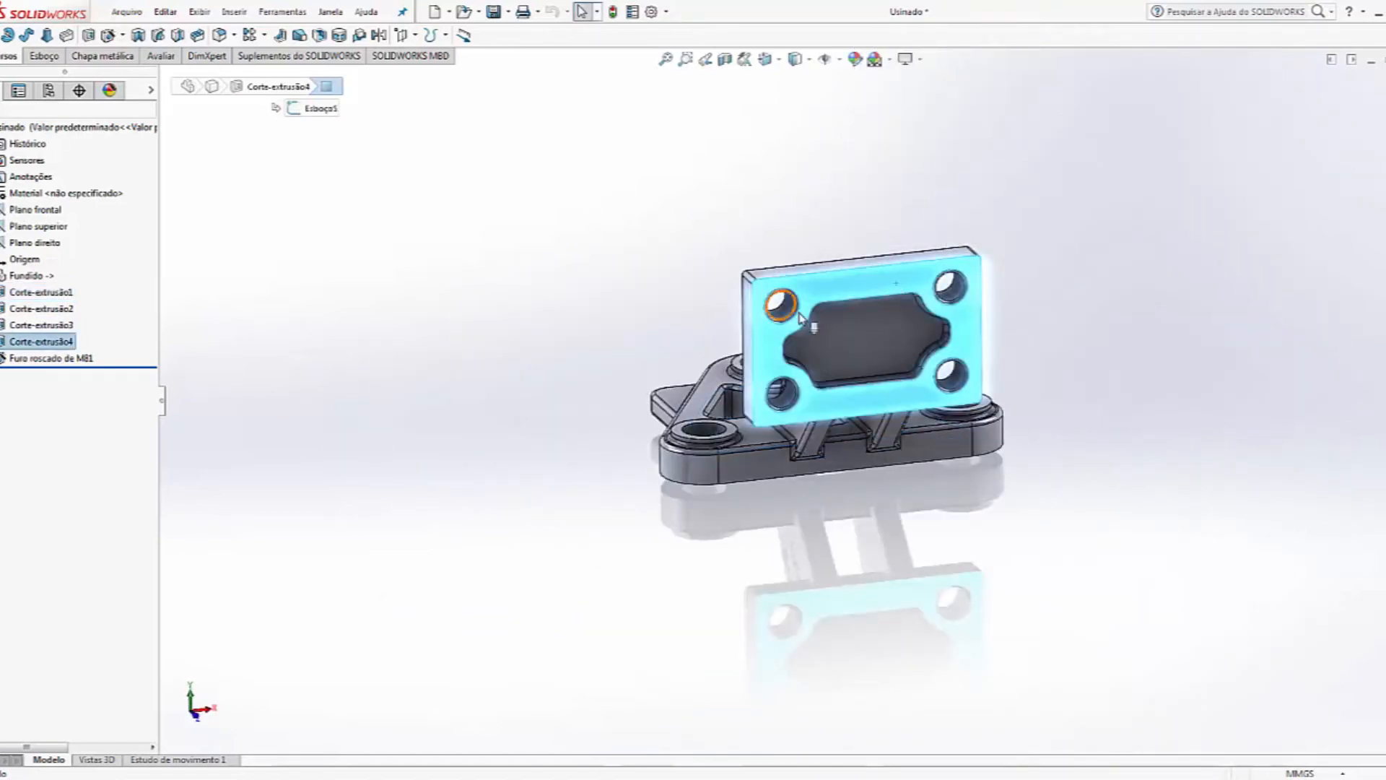
pyautogui.scroll(3, 798, 314)
pyautogui.scroll(-5, 765, 433)
pyautogui.click(733, 420)
pyautogui.click(741, 578)
pyautogui.click(1001, 532)
pyautogui.click(1002, 418)
pyautogui.moveTo(881, 486)
pyautogui.mouseDown(button='middle')
pyautogui.moveTo(888, 414)
pyautogui.moveTo(861, 474)
pyautogui.mouseUp(button='middle')
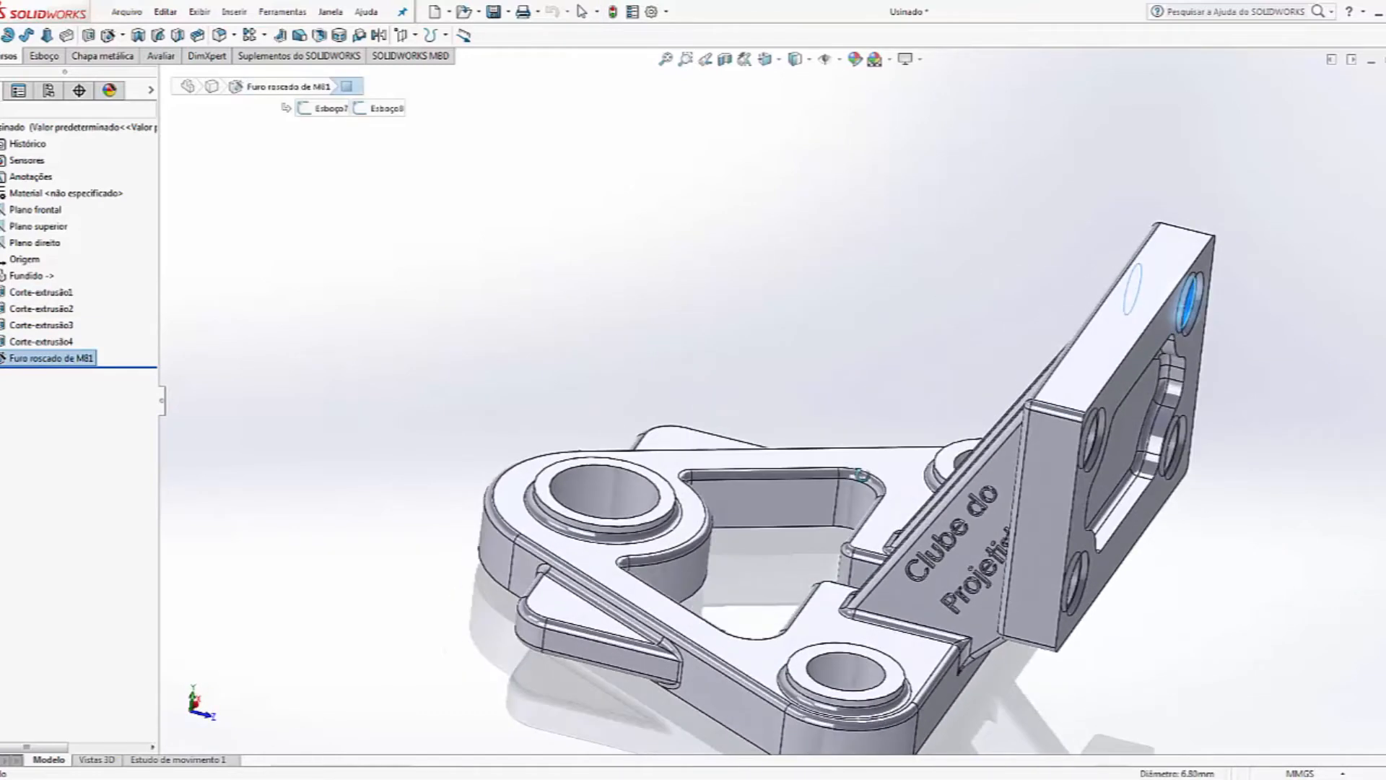
pyautogui.scroll(2, 861, 475)
pyautogui.scroll(-1, 861, 474)
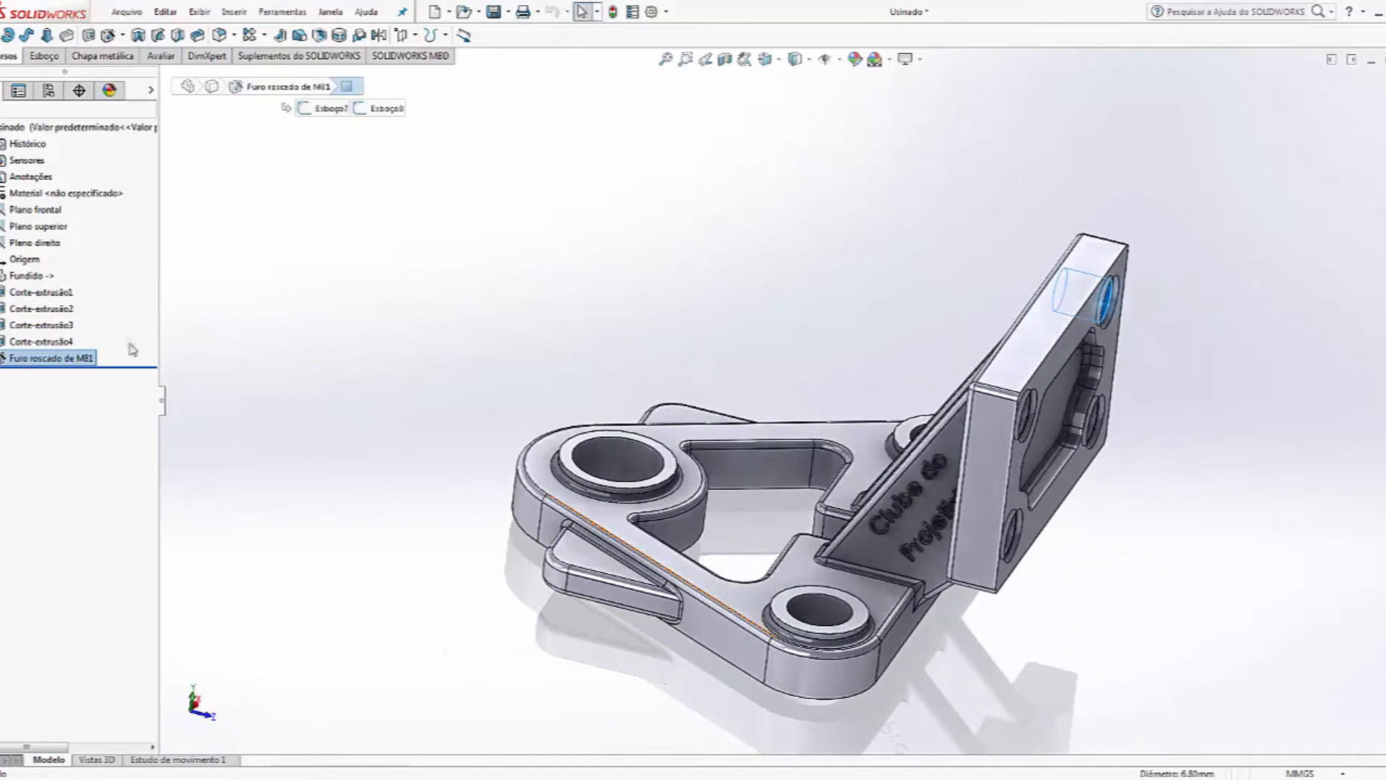
# Step: Examine which geometry of the Usinado part comes from the inserted Fundido feature
pyautogui.click(19, 278)
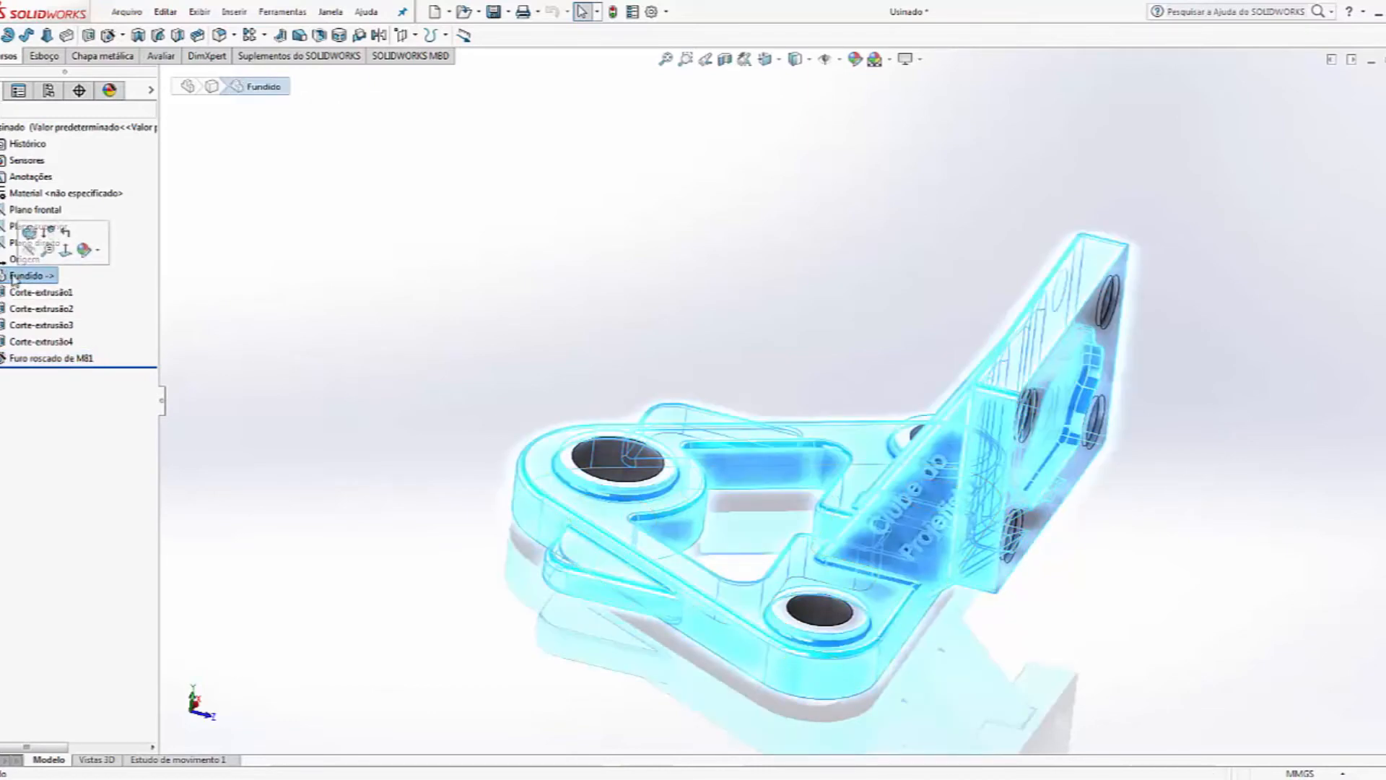
pyautogui.click(652, 272)
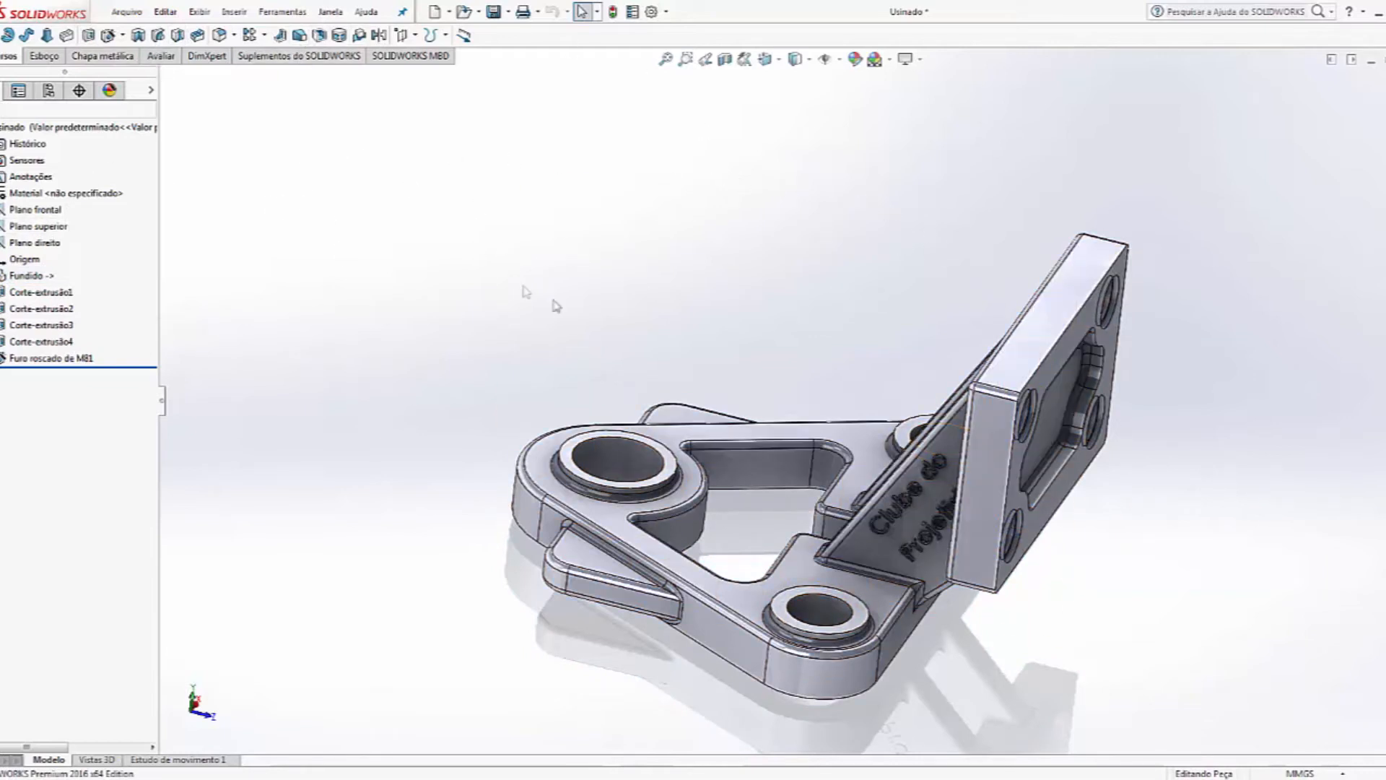
# Step: Create a drawing from the Usinado part on a standard A3 (ISO) sheet
pyautogui.click(449, 12)
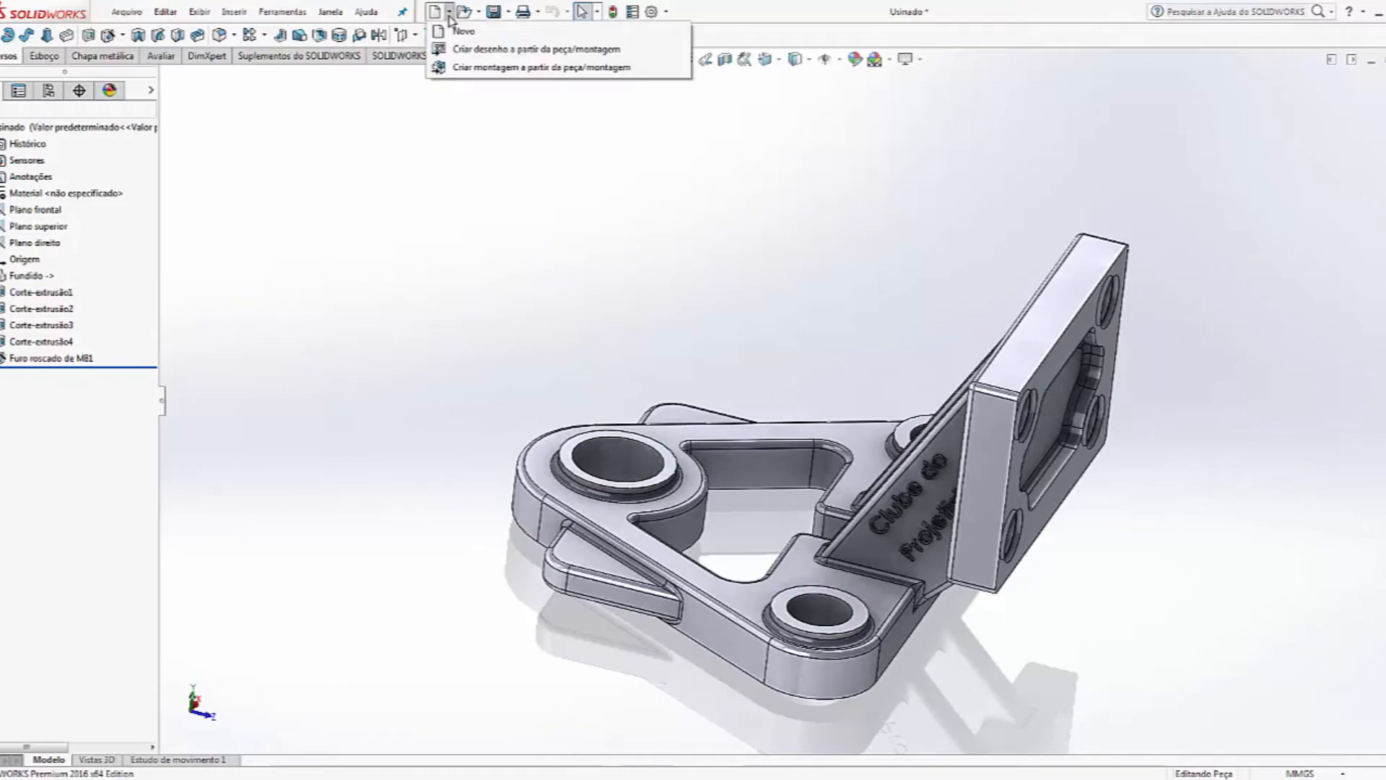
pyautogui.click(462, 44)
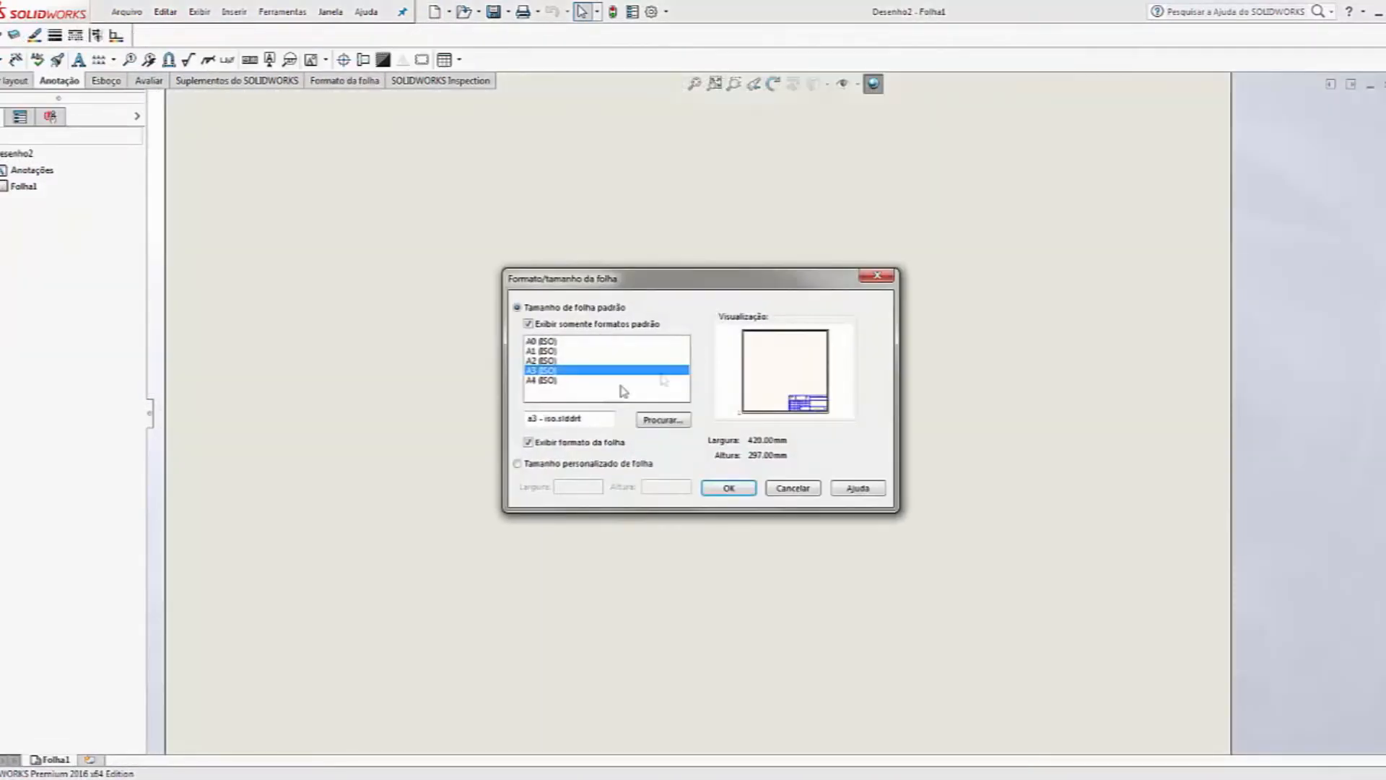
pyautogui.click(729, 488)
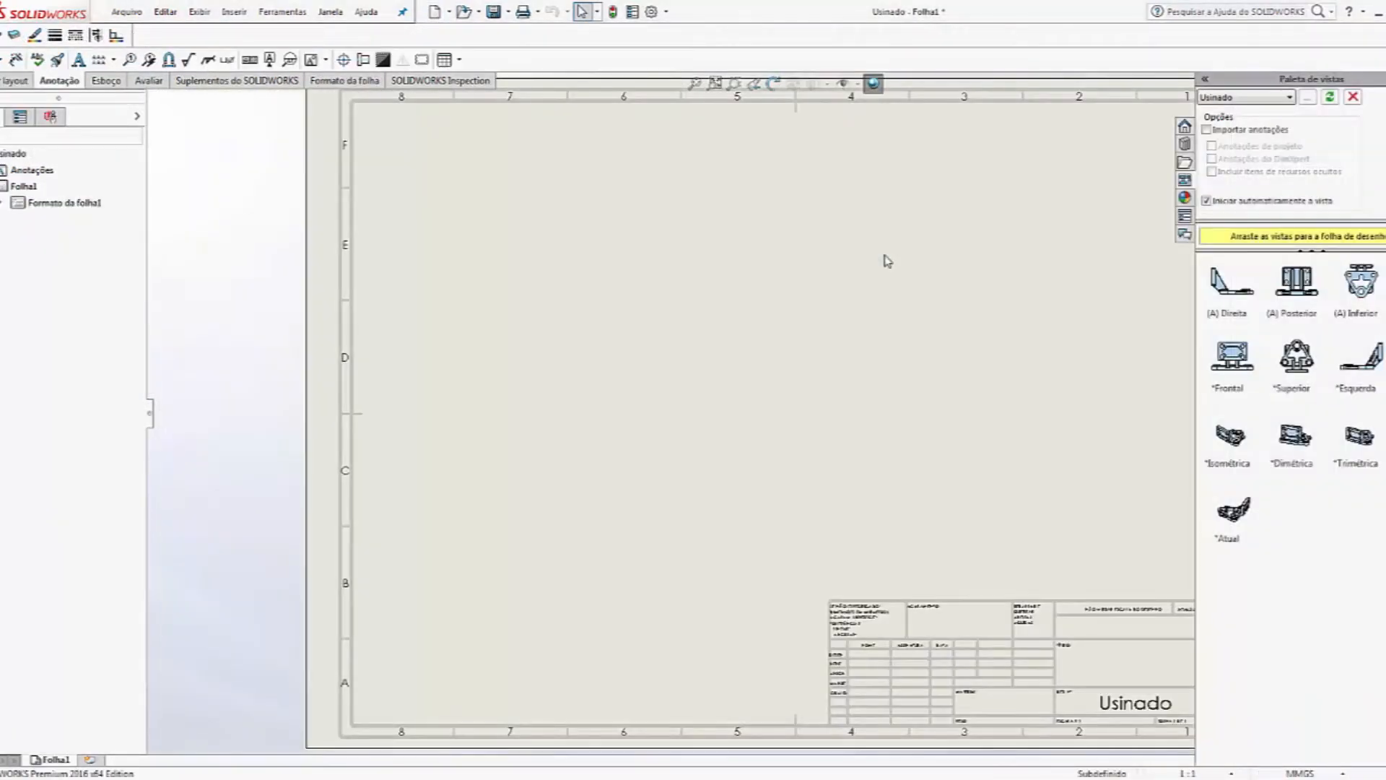
# Step: Place the Posterior view on the sheet and project a side view beside it
pyautogui.moveTo(1299, 291); pyautogui.dragTo(936, 304)
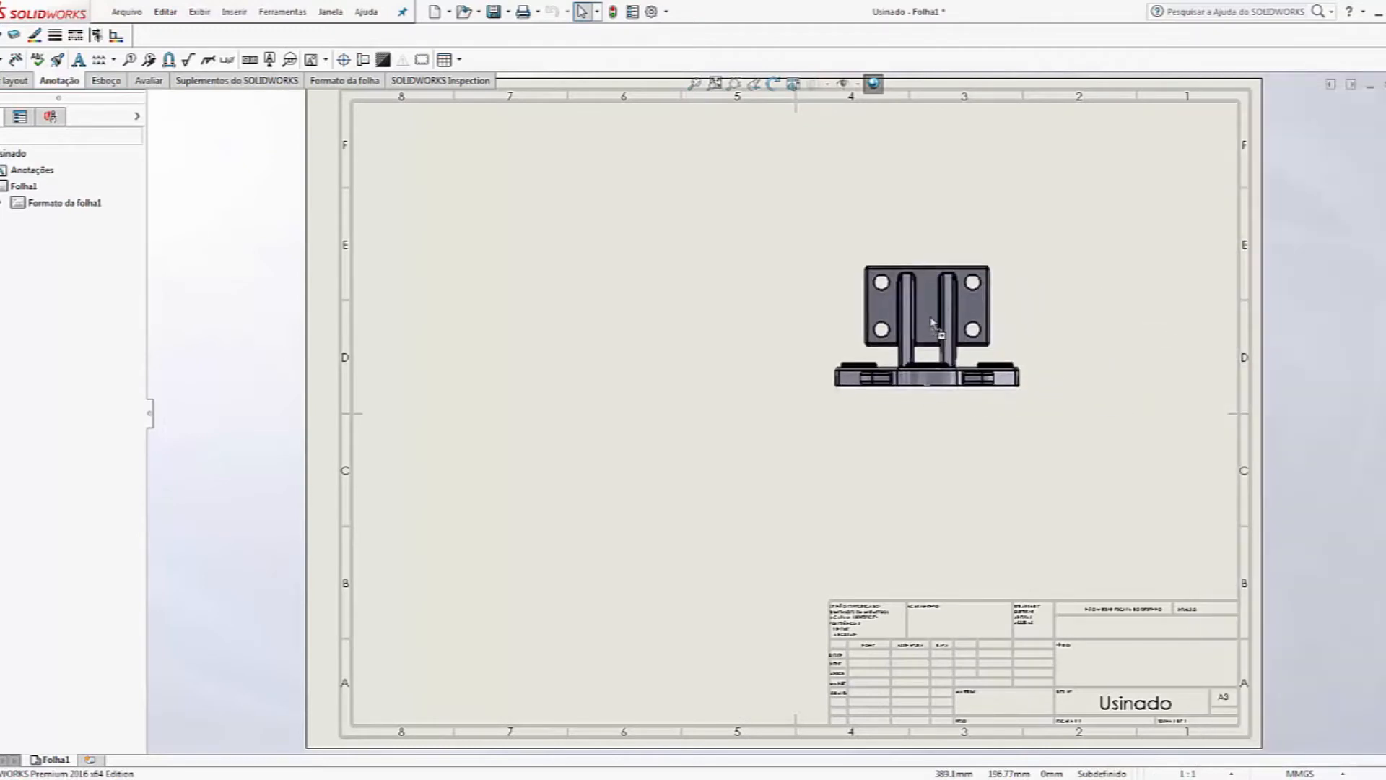
pyautogui.click(570, 327)
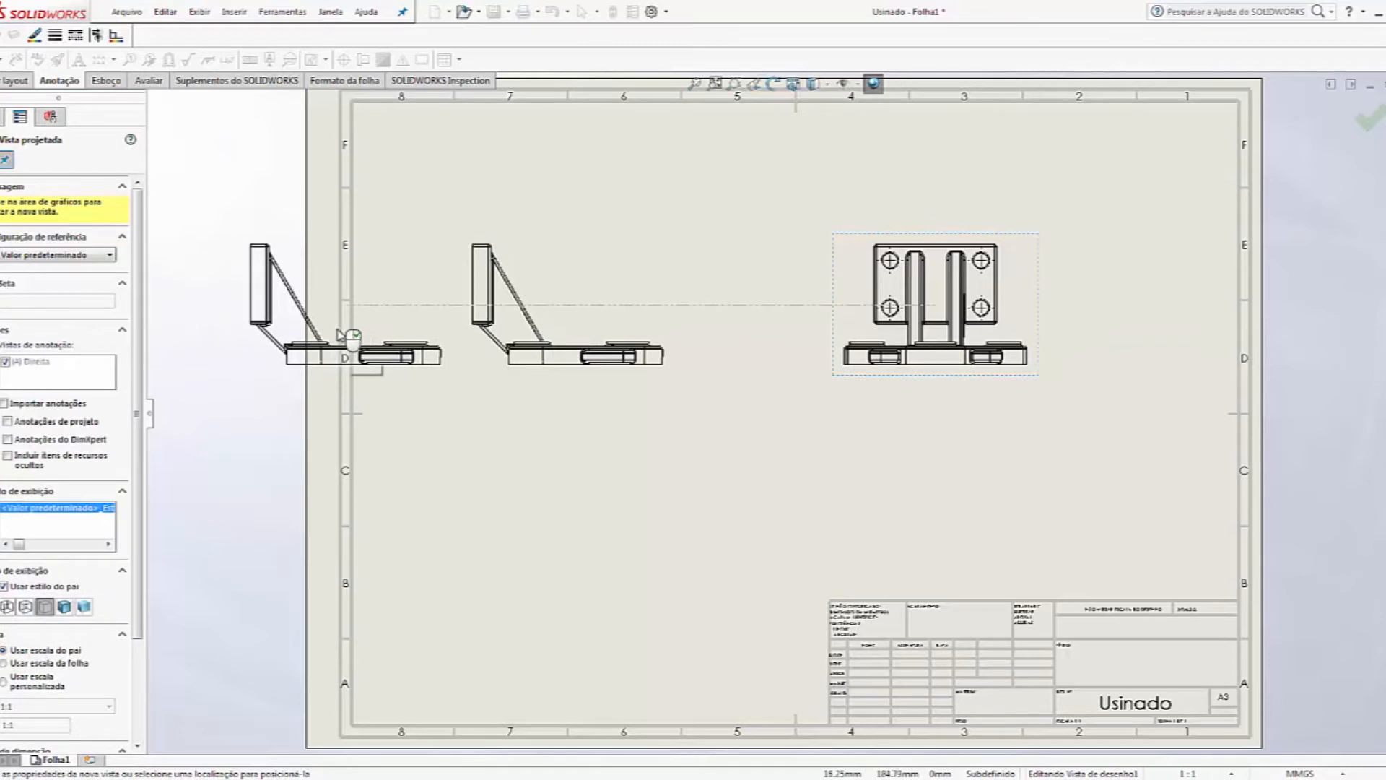
pyautogui.press('Escape')
# Step: Project a view of the base's underside below the side view and shift these two views closer to the Posterior view
pyautogui.click(16, 81)
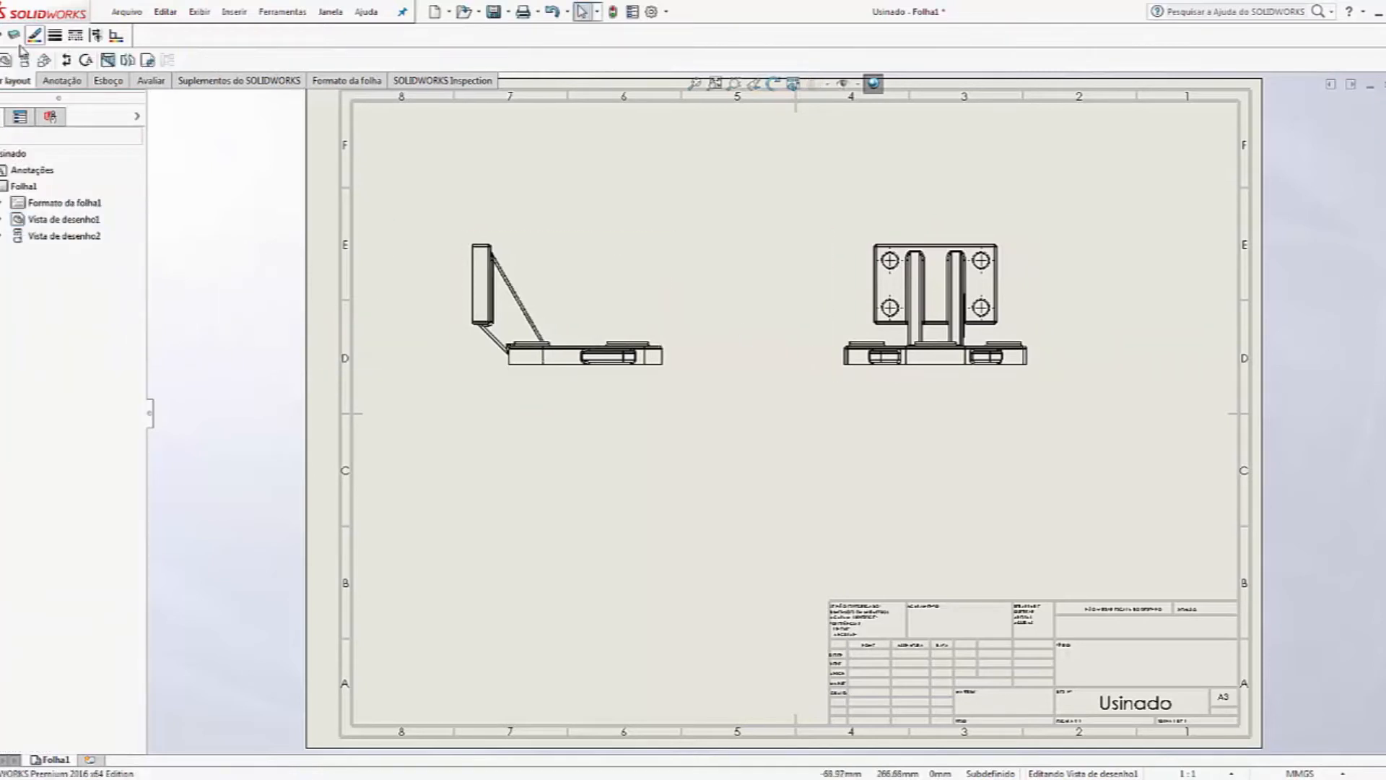
pyautogui.click(593, 292)
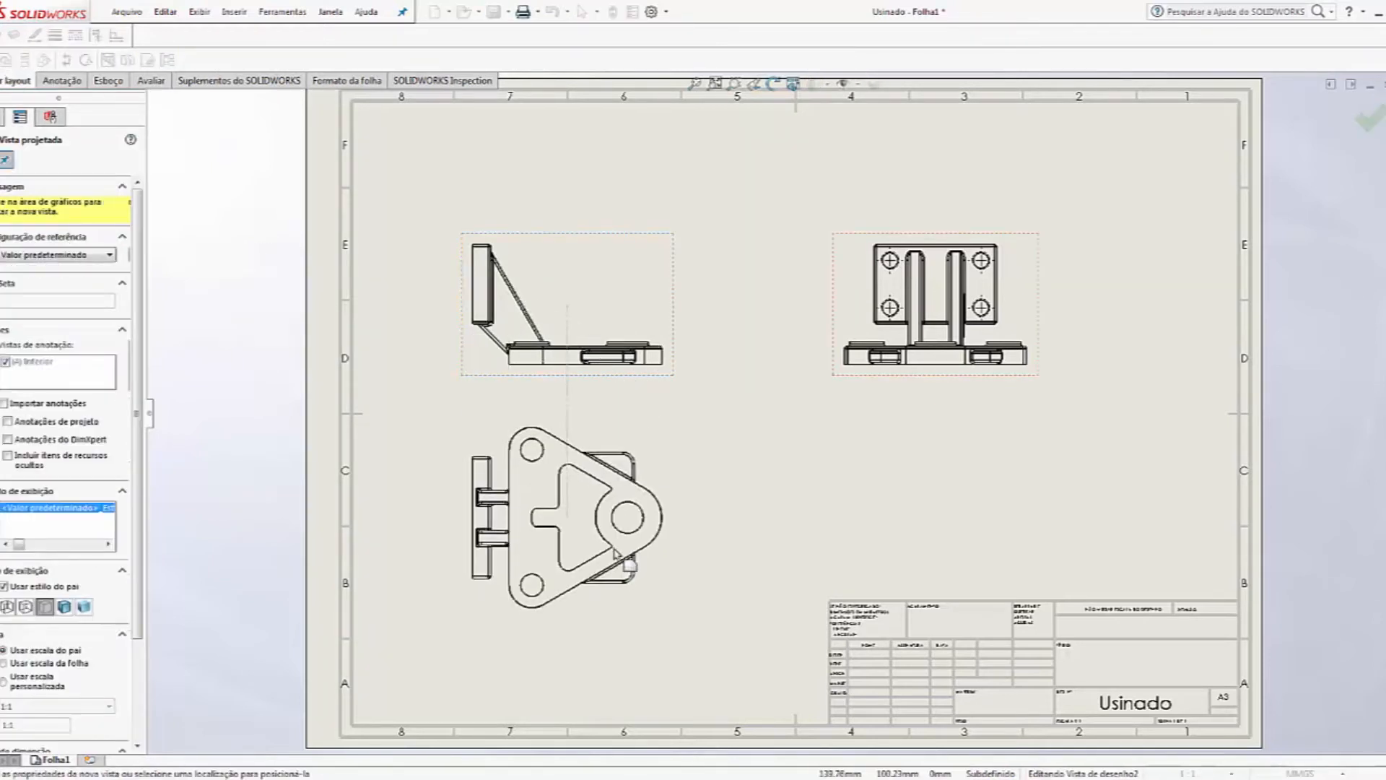
pyautogui.press('Escape')
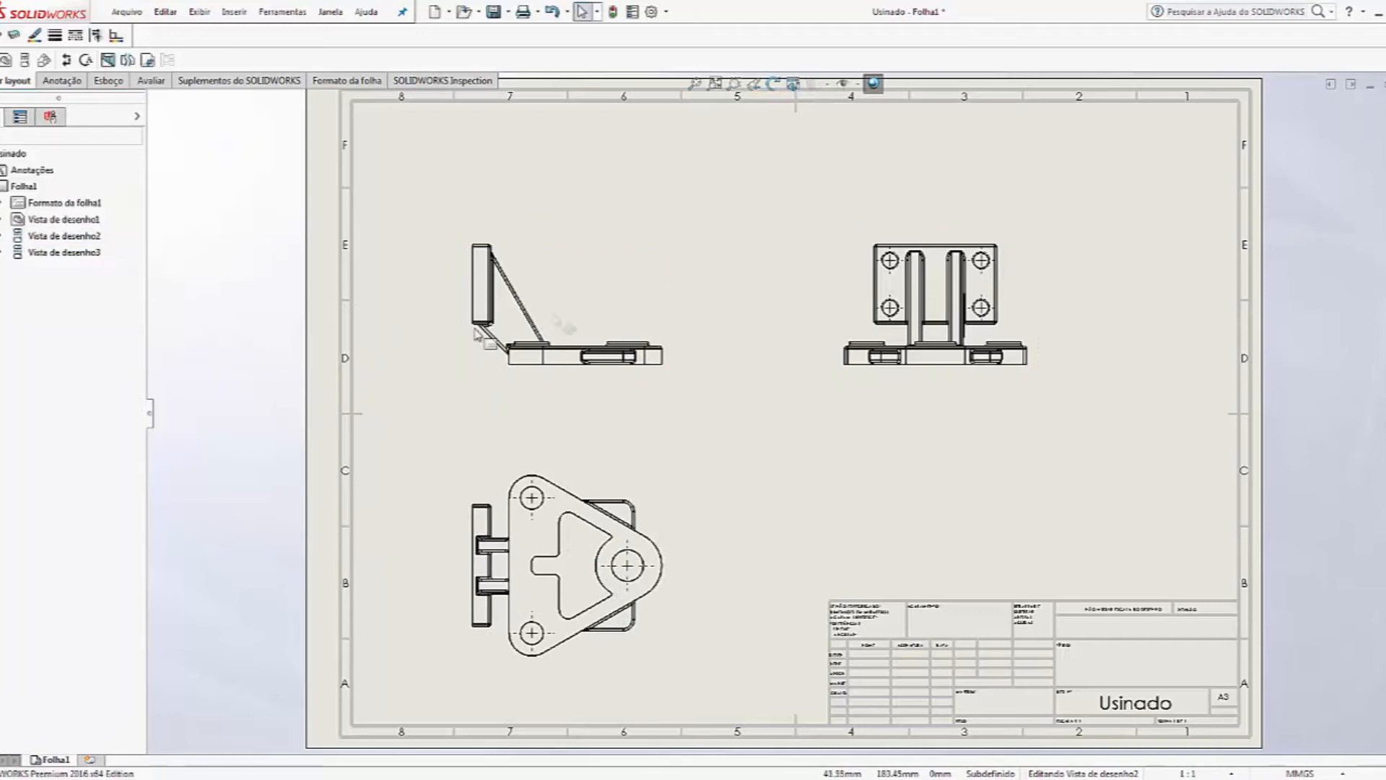
pyautogui.moveTo(722, 267); pyautogui.dragTo(741, 270)
pyautogui.click(403, 254)
# Step: Review the transfer options of the Fundido feature in the Usinado part without changing them and return to the drawing
pyautogui.click(61, 81)
pyautogui.click(407, 312)
pyautogui.hotkey('ctrl', 'Tab')
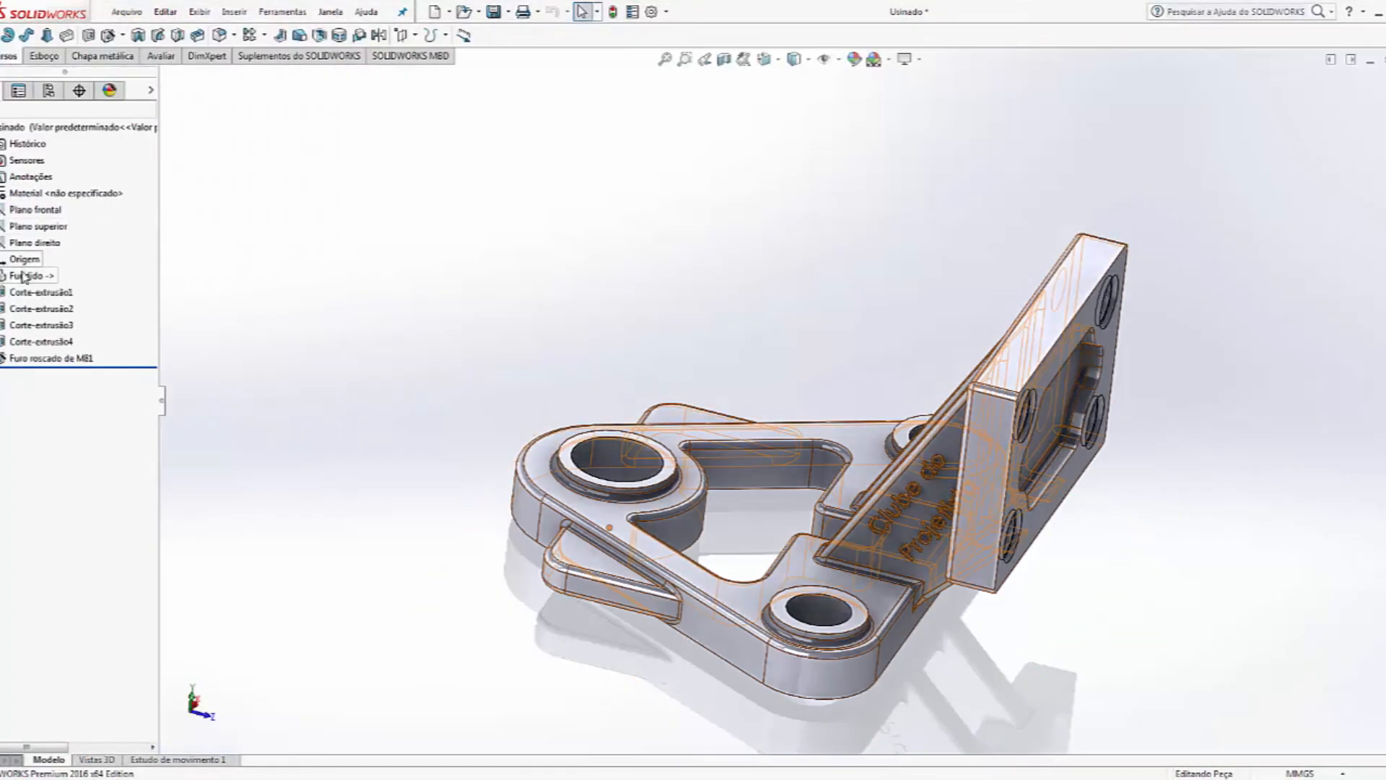
pyautogui.rightClick(24, 276)
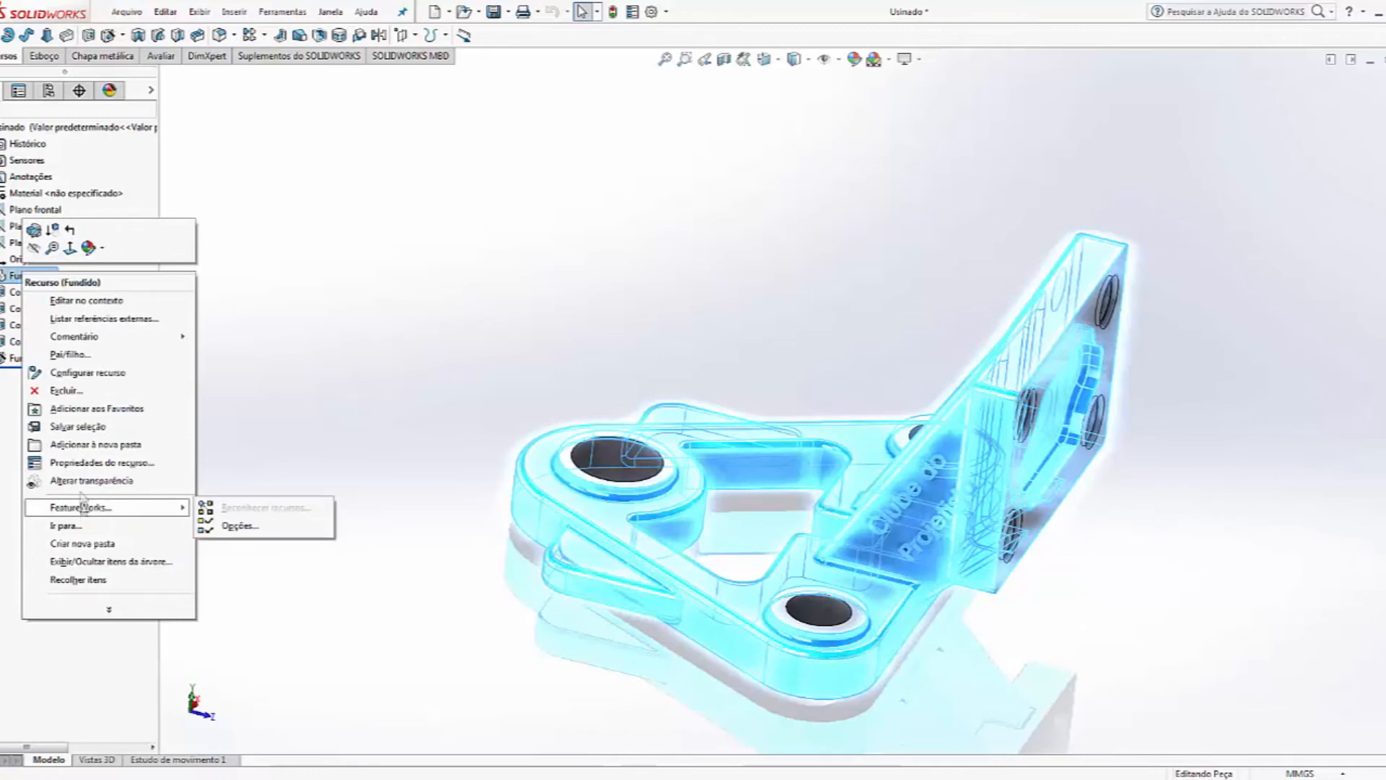
pyautogui.click(34, 230)
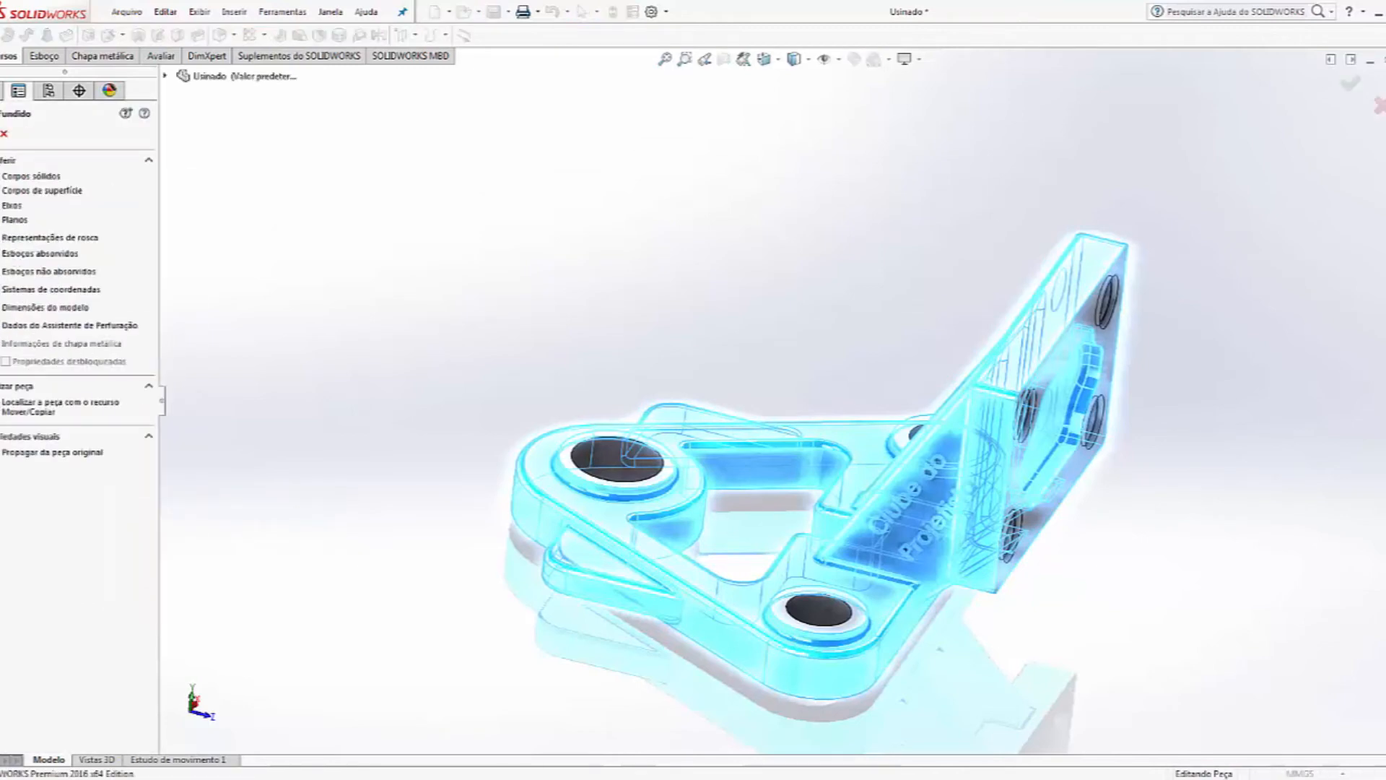
pyautogui.click(4, 133)
pyautogui.hotkey('ctrl', 'Tab')
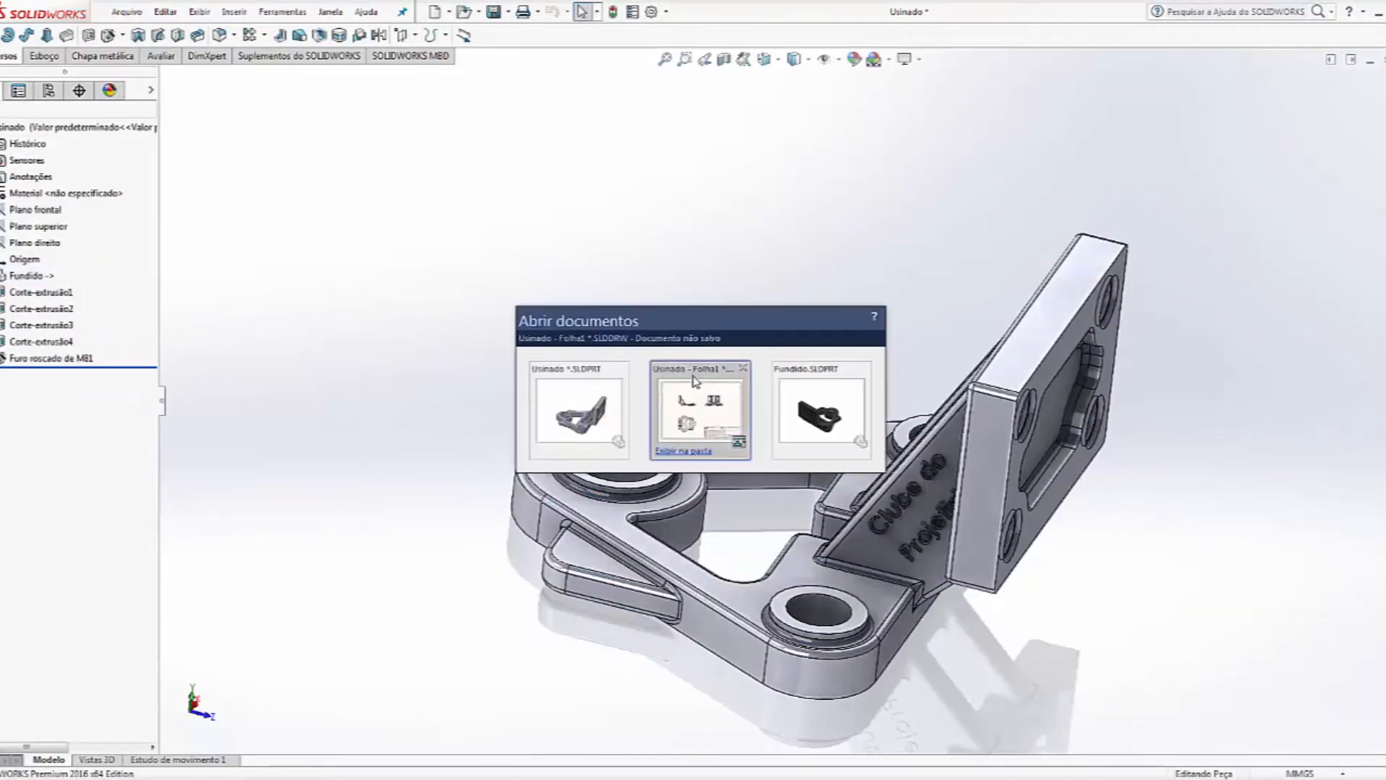
pyautogui.click(696, 382)
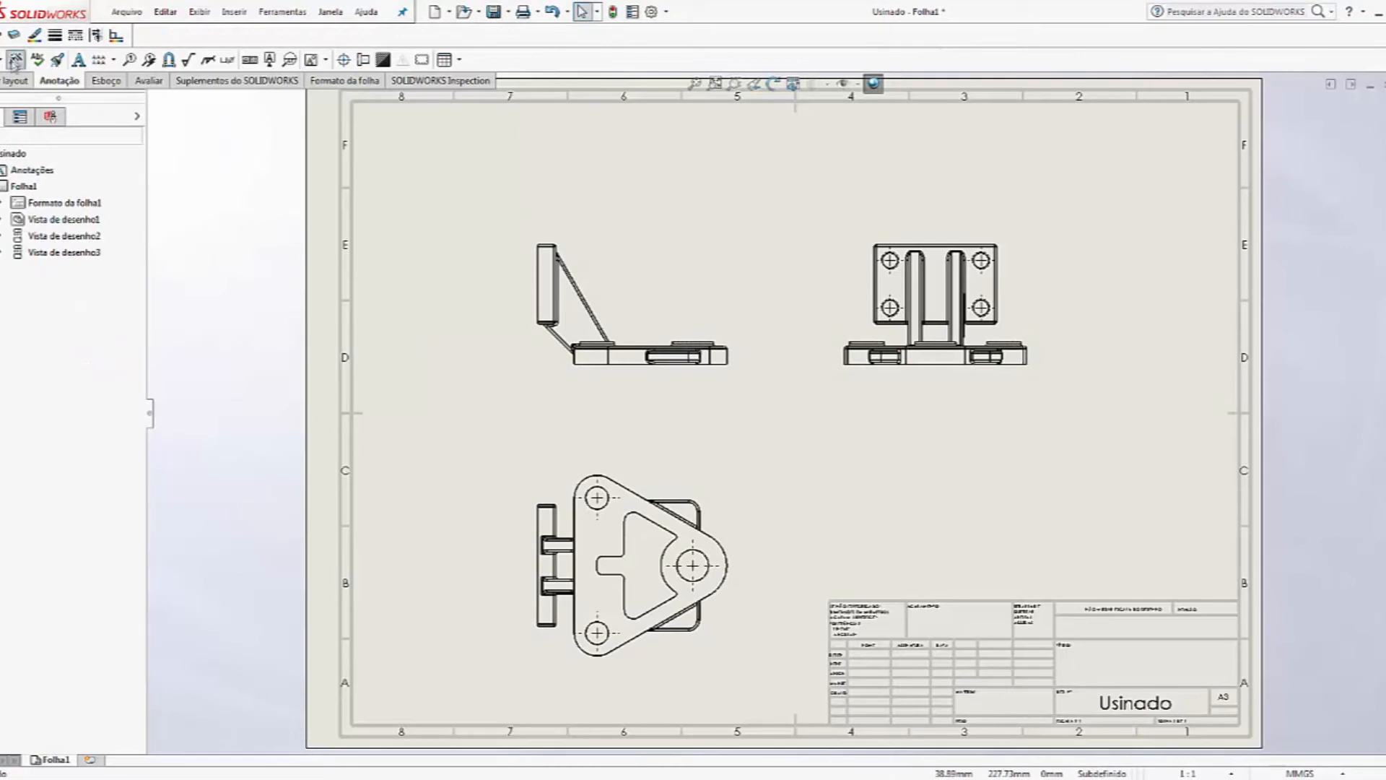
# Step: Insert the model dimensions into all drawing views, importing them from the entire model
pyautogui.click(16, 60)
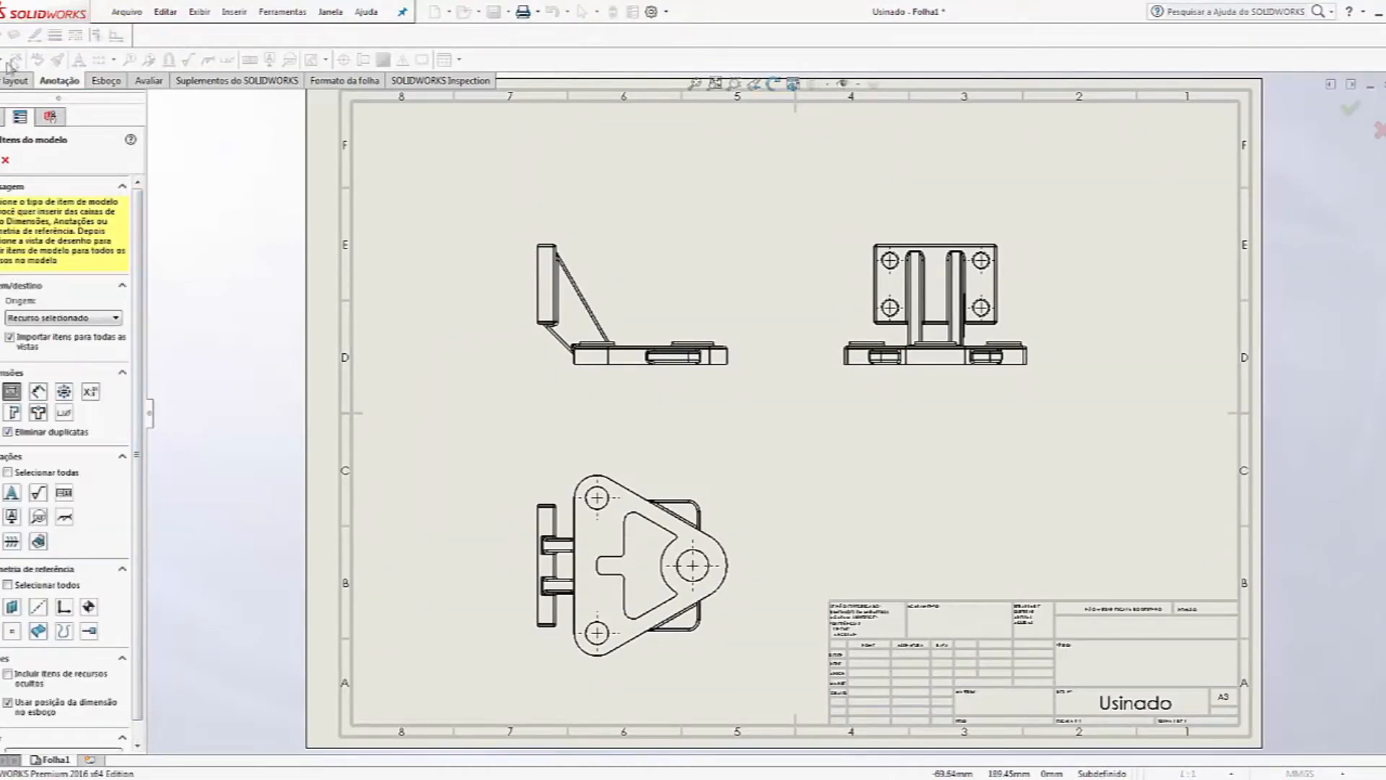
pyautogui.click(1, 159)
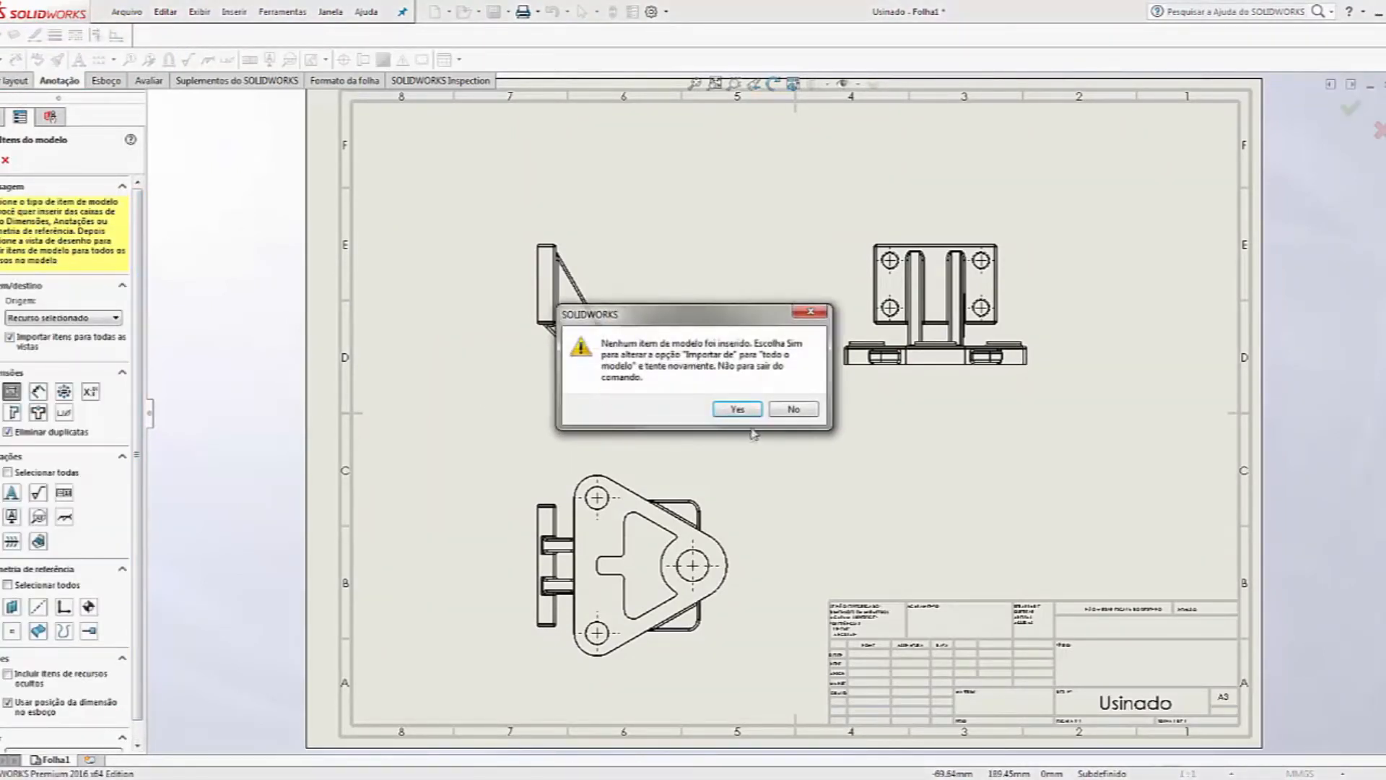
pyautogui.click(751, 406)
# Step: Move the 8 and 68 dimensions clear of the side view and the Ø10 and Ø14 dimensions clear of the view below
pyautogui.moveTo(635, 332); pyautogui.dragTo(760, 322)
pyautogui.moveTo(623, 387); pyautogui.dragTo(628, 421)
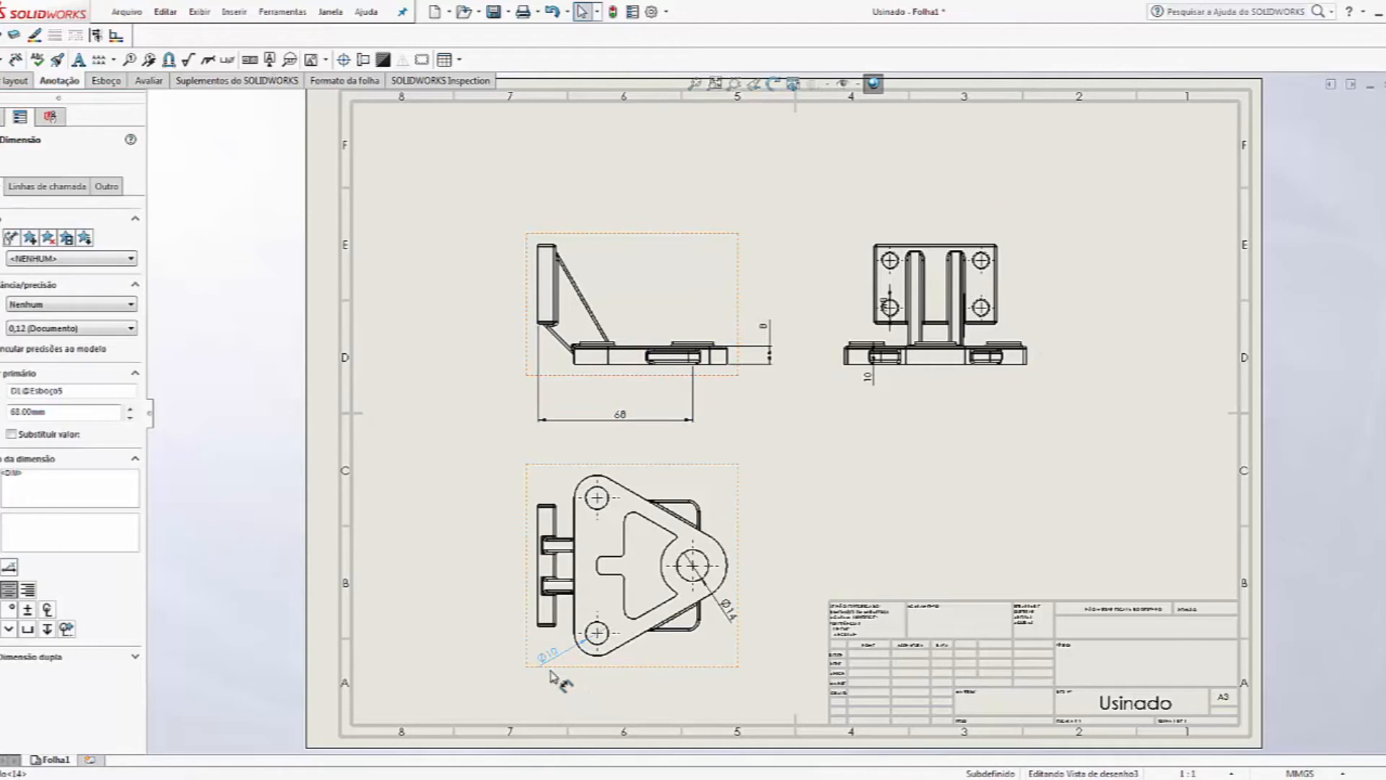
pyautogui.click(553, 670)
pyautogui.click(749, 621)
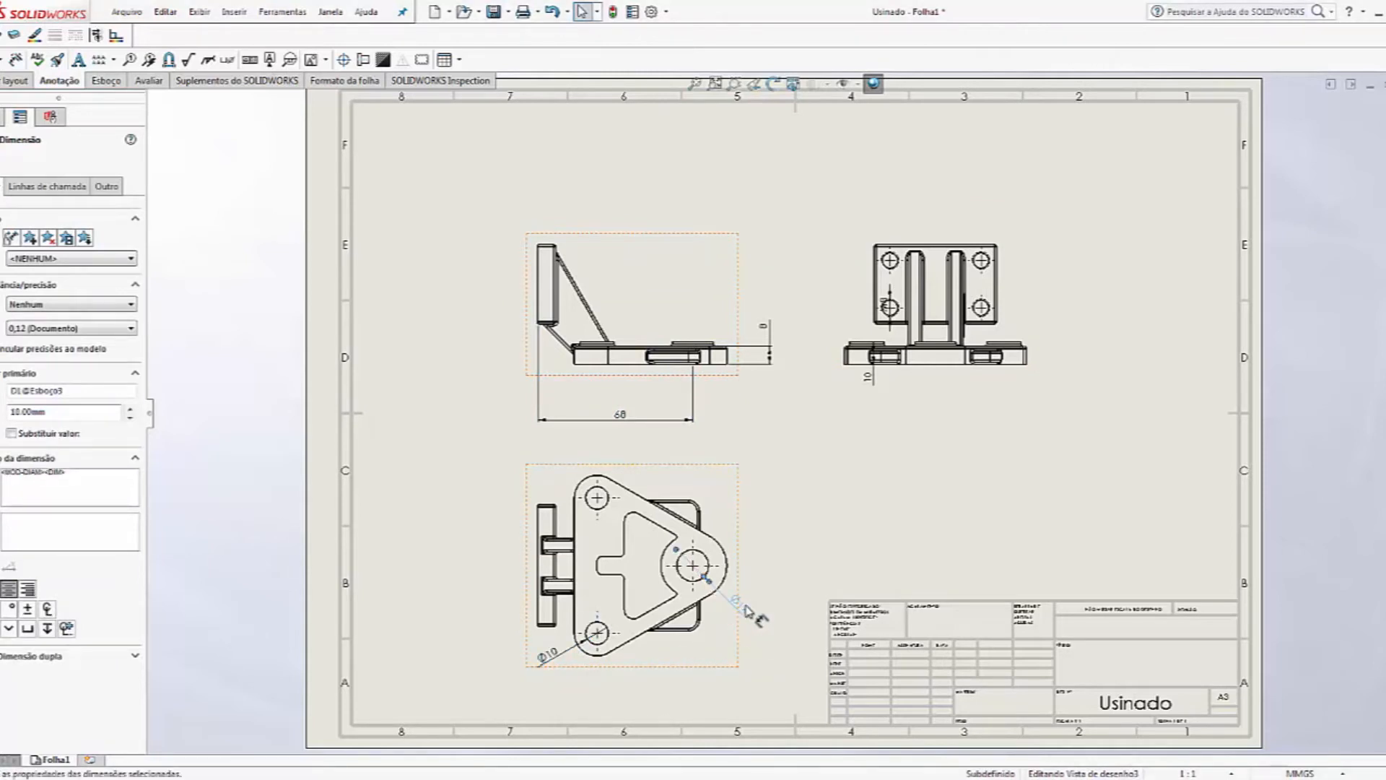
# Step: Move the 10 height dimension and the M8 thread dimension beside the Posterior view
pyautogui.moveTo(860, 386); pyautogui.dragTo(816, 358)
pyautogui.click(817, 358)
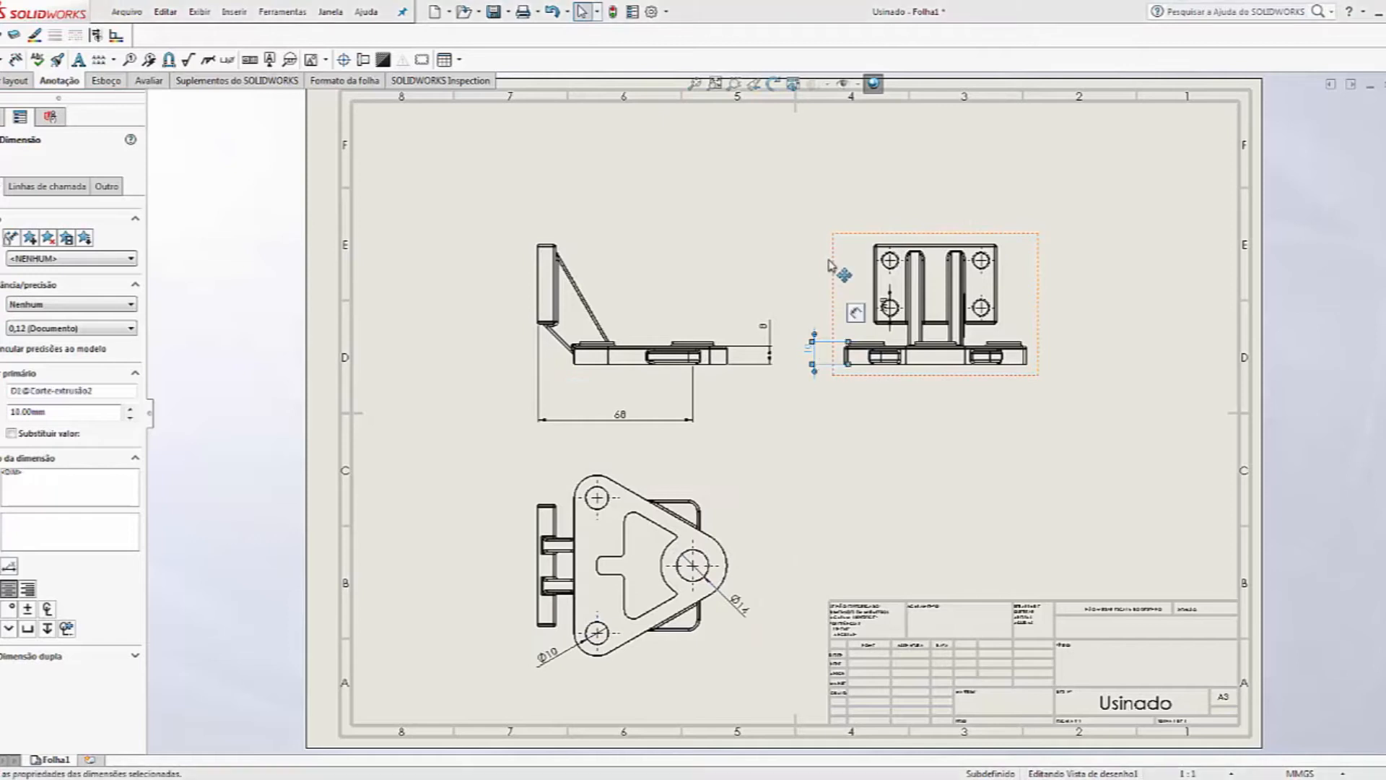
pyautogui.moveTo(816, 292); pyautogui.dragTo(826, 269)
pyautogui.click(769, 213)
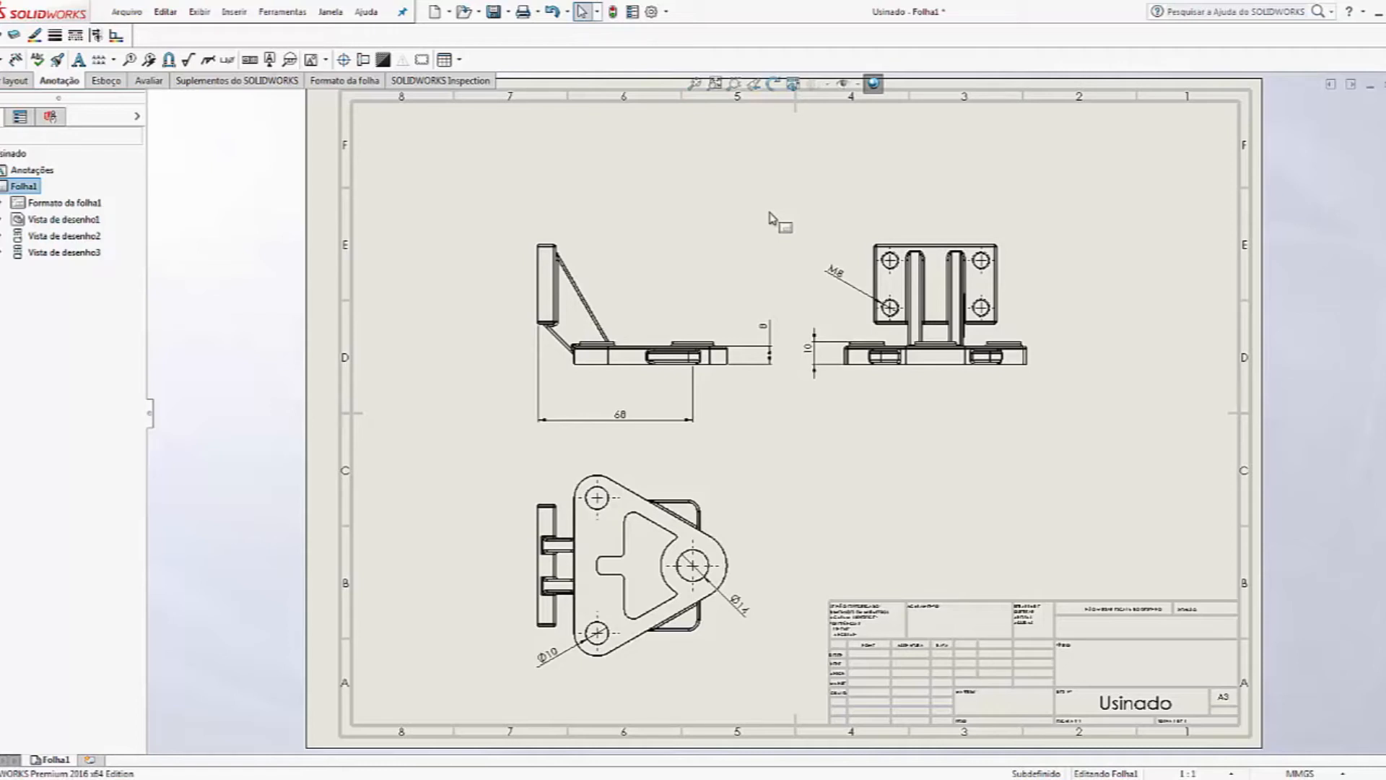
# Step: Close the Usinado drawing and the Usinado part without saving either of them
pyautogui.click(1385, 85)
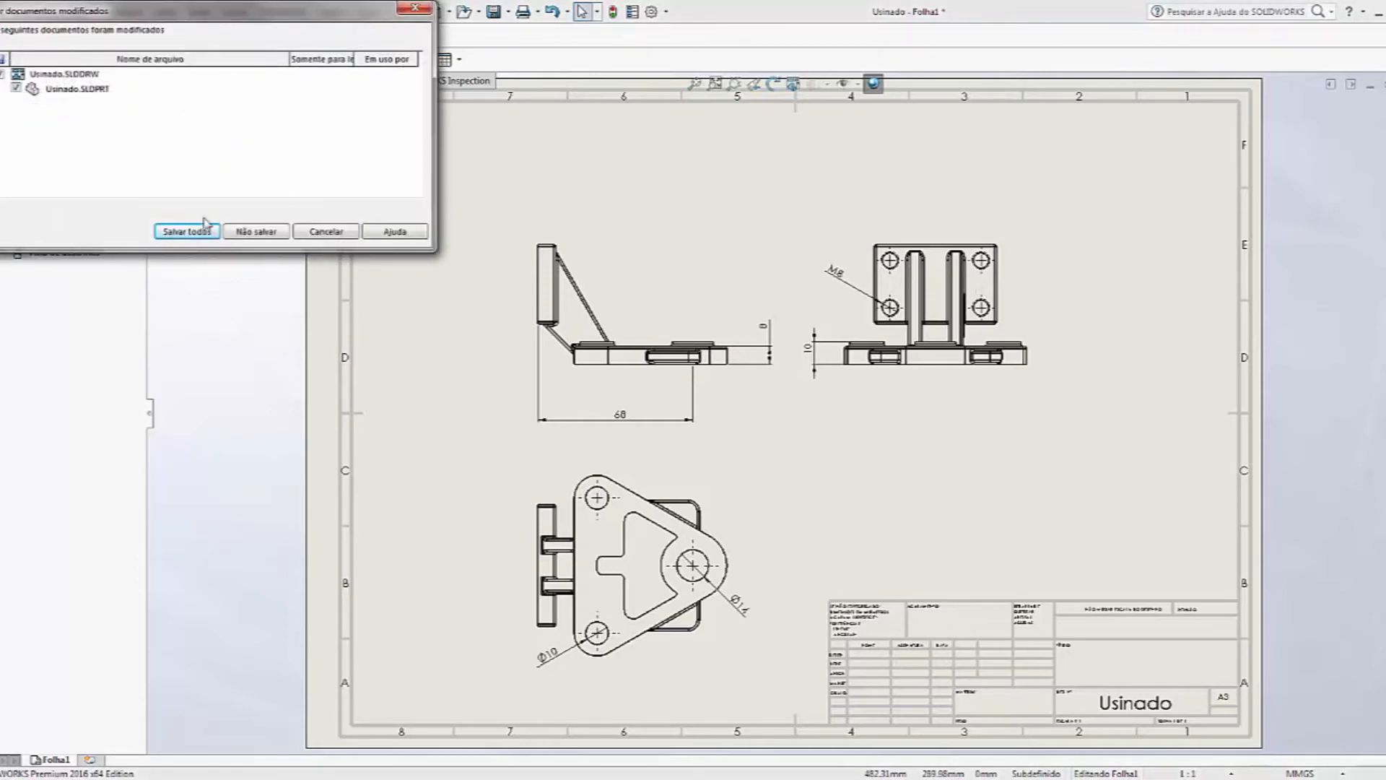
pyautogui.click(237, 232)
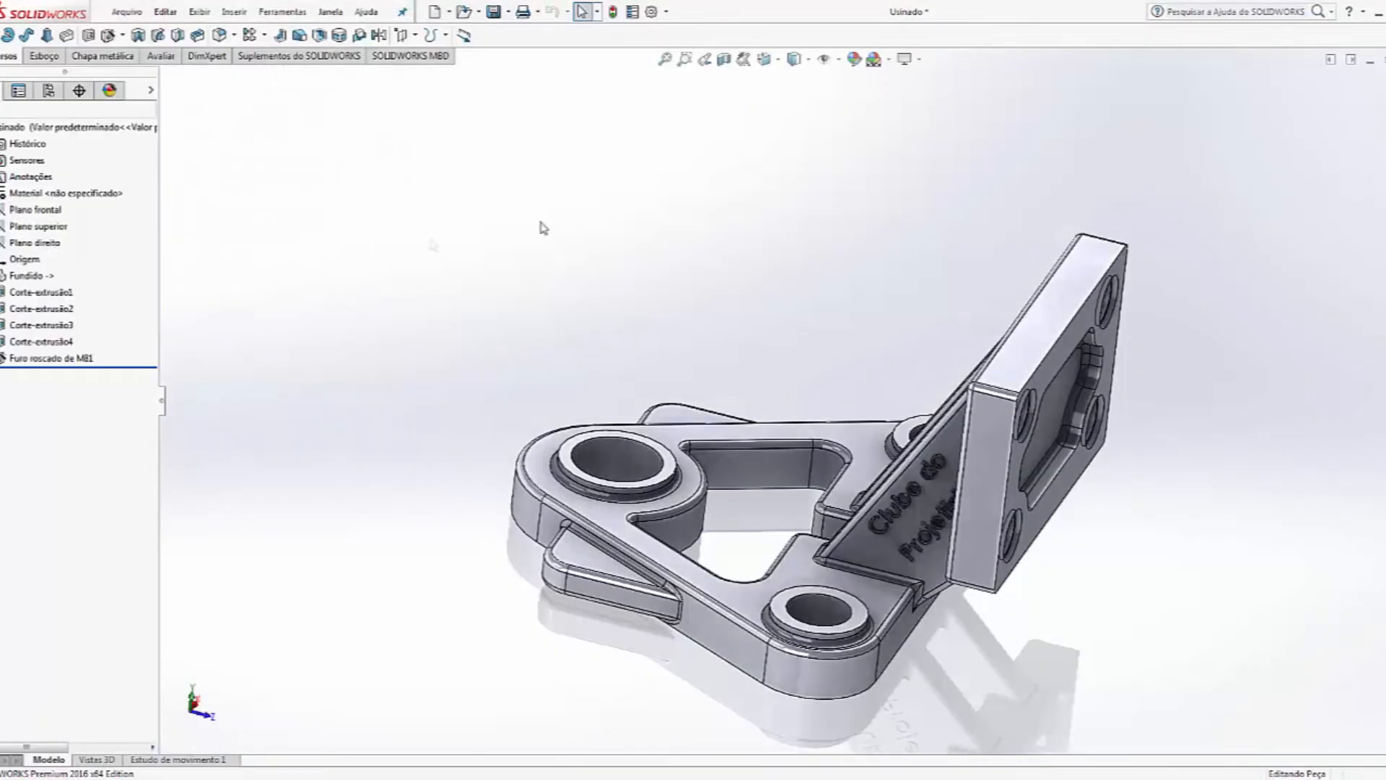
pyautogui.click(1385, 61)
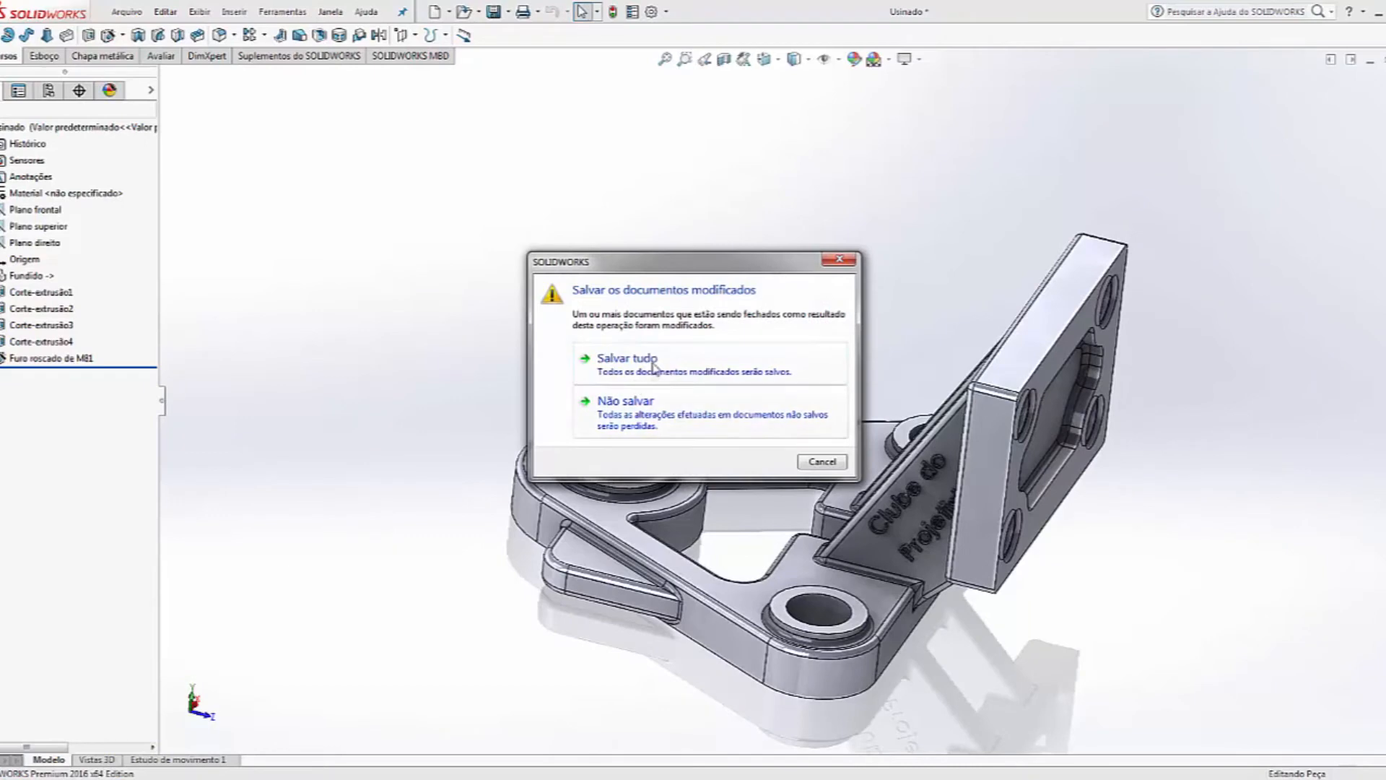
pyautogui.click(650, 405)
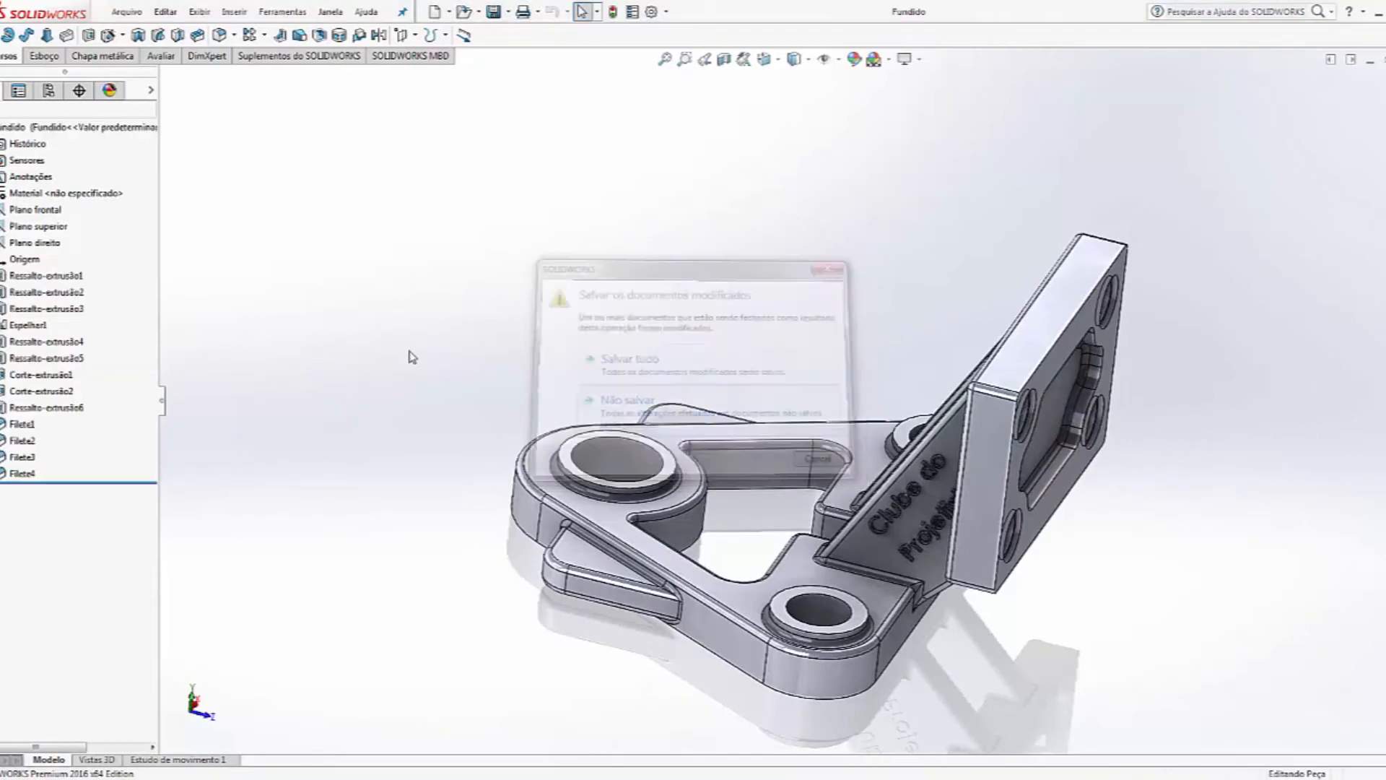
# Step: Create a new part document
pyautogui.click(464, 12)
pyautogui.click(1095, 593)
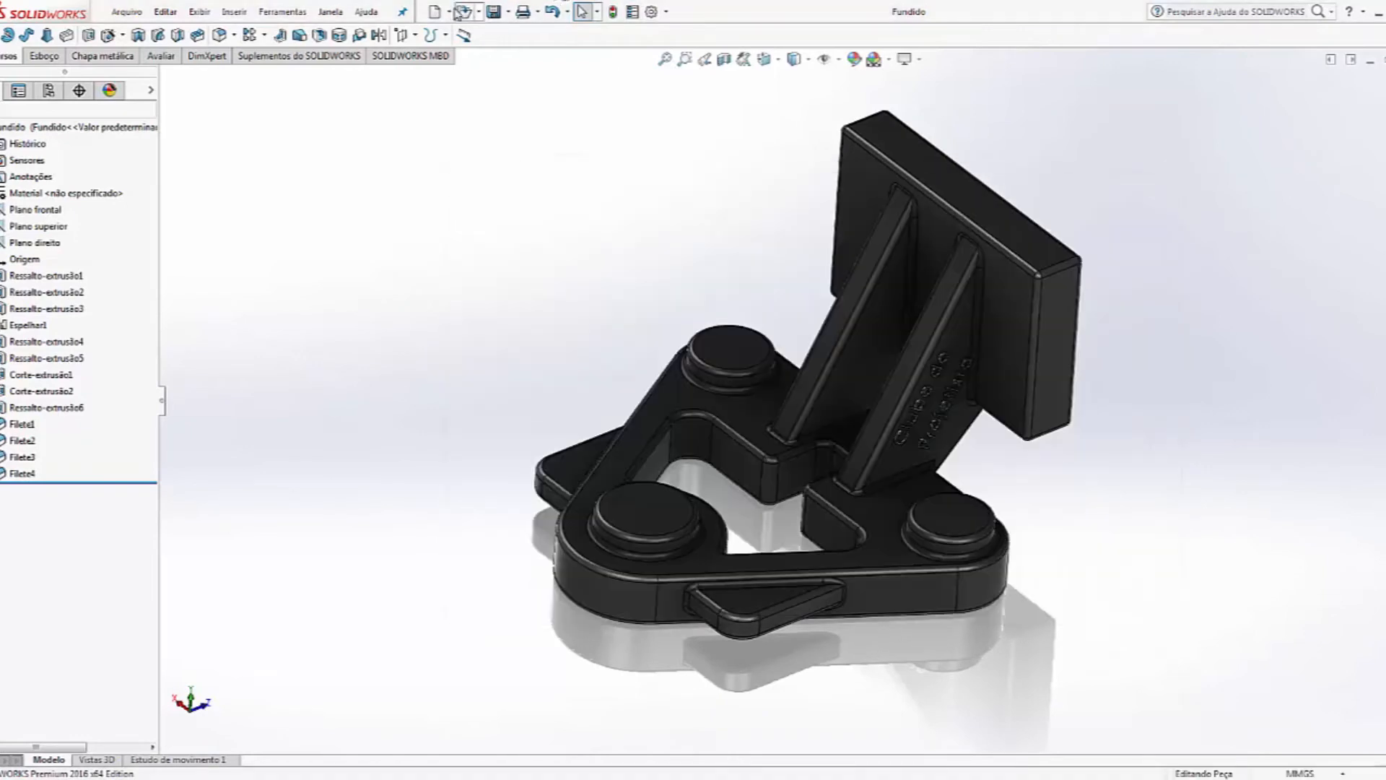
pyautogui.click(450, 12)
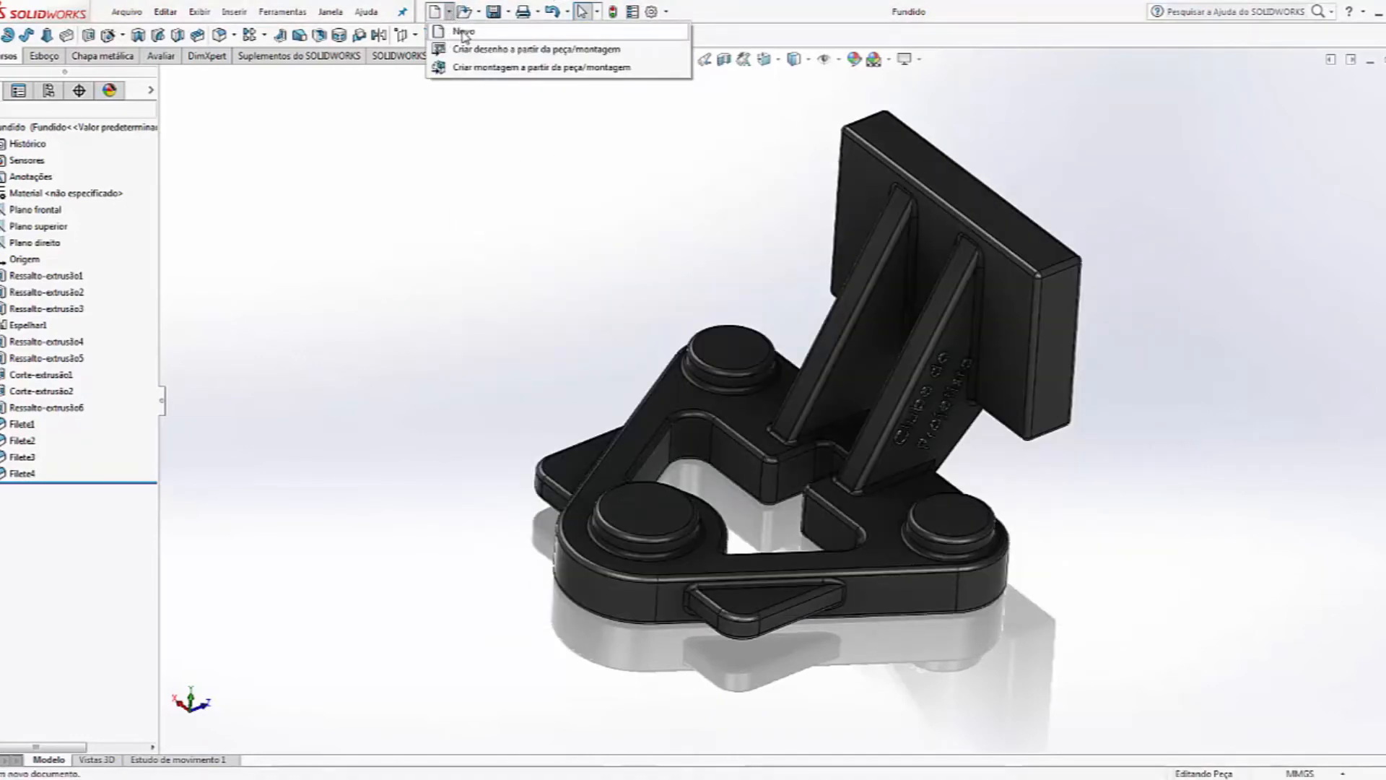
pyautogui.click(463, 32)
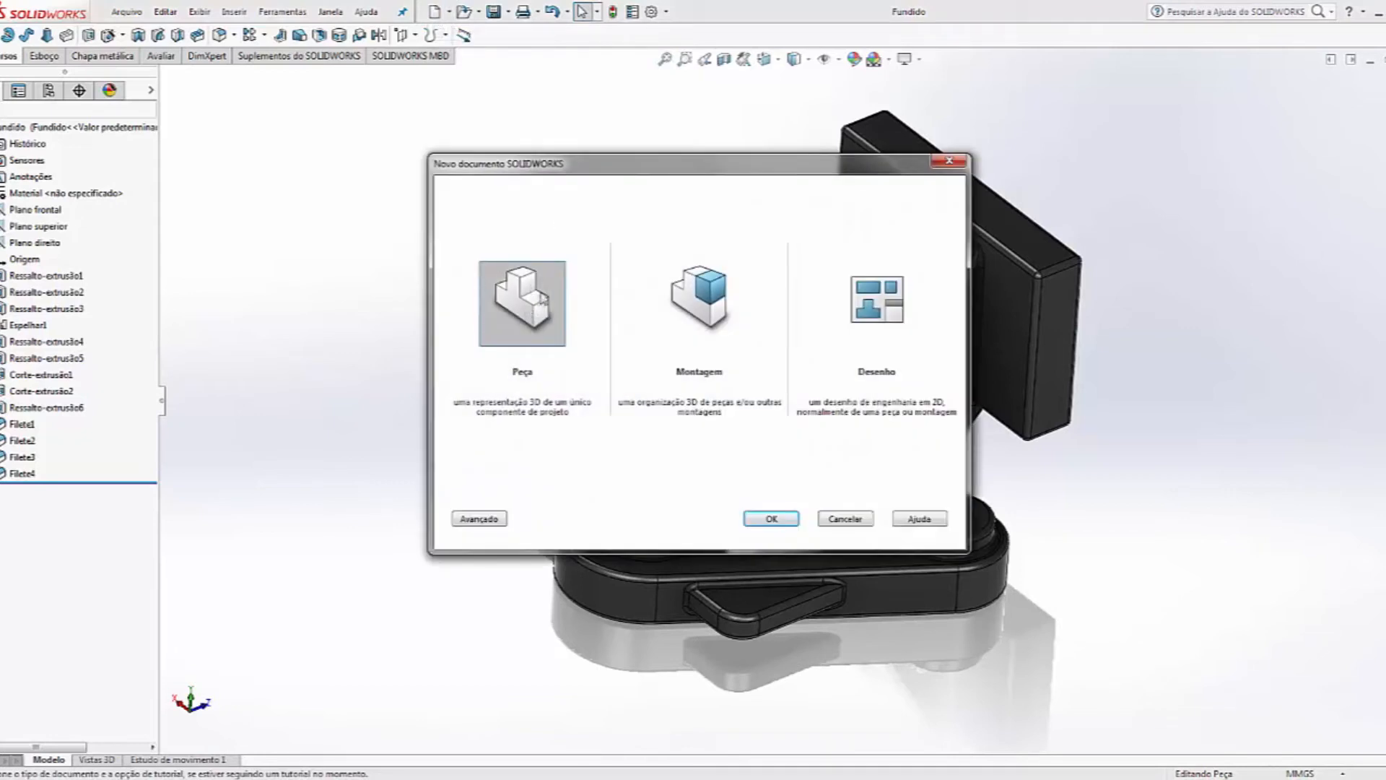
pyautogui.click(770, 518)
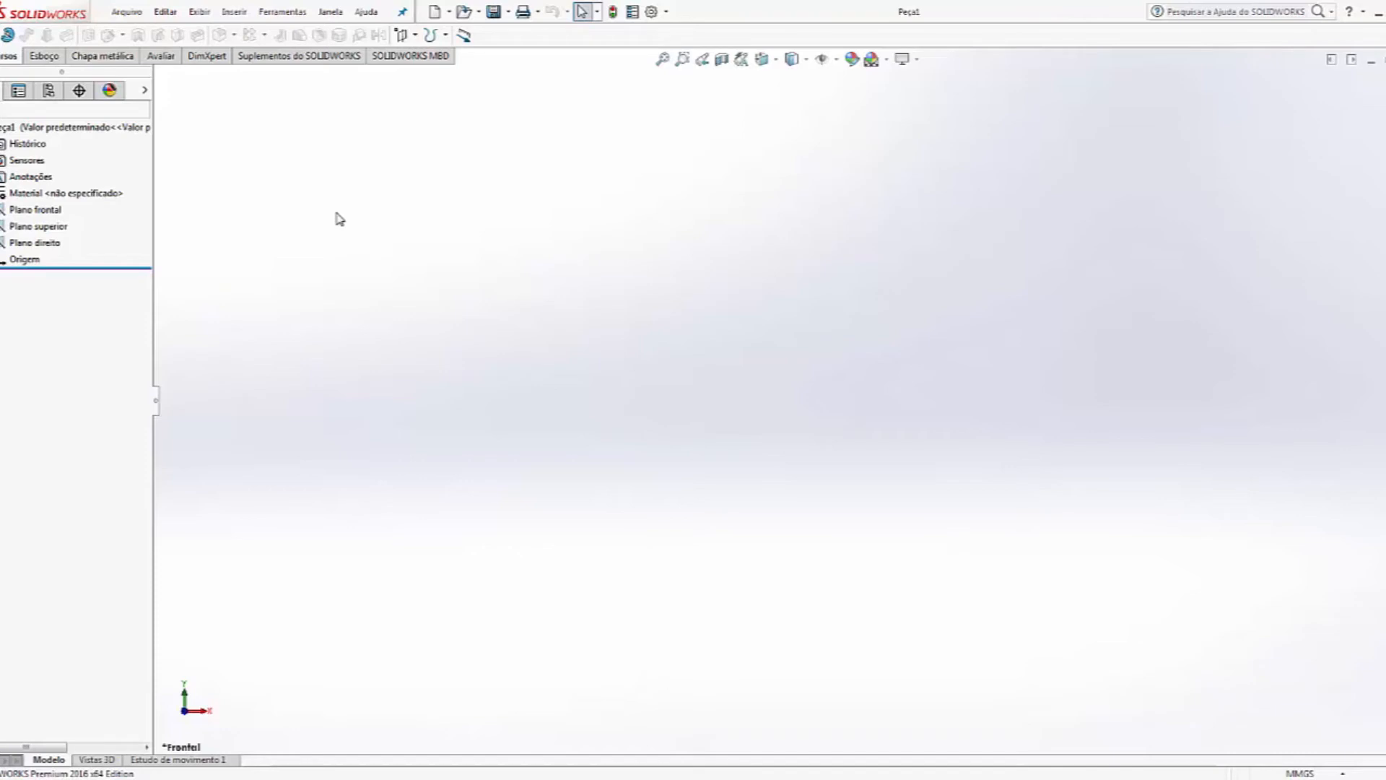
# Step: Insert the Fundido part as the base of the new part without adding any positioning mates
pyautogui.click(233, 11)
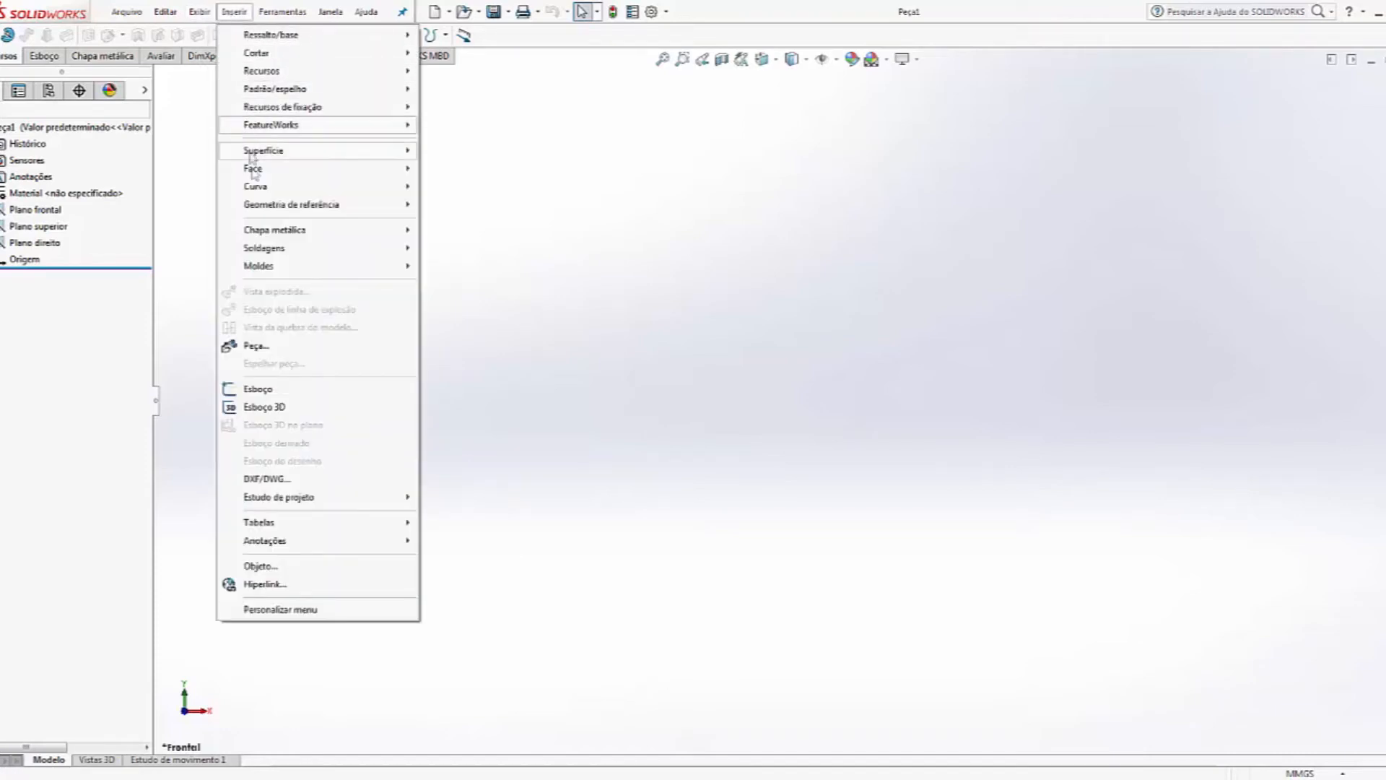
pyautogui.click(255, 346)
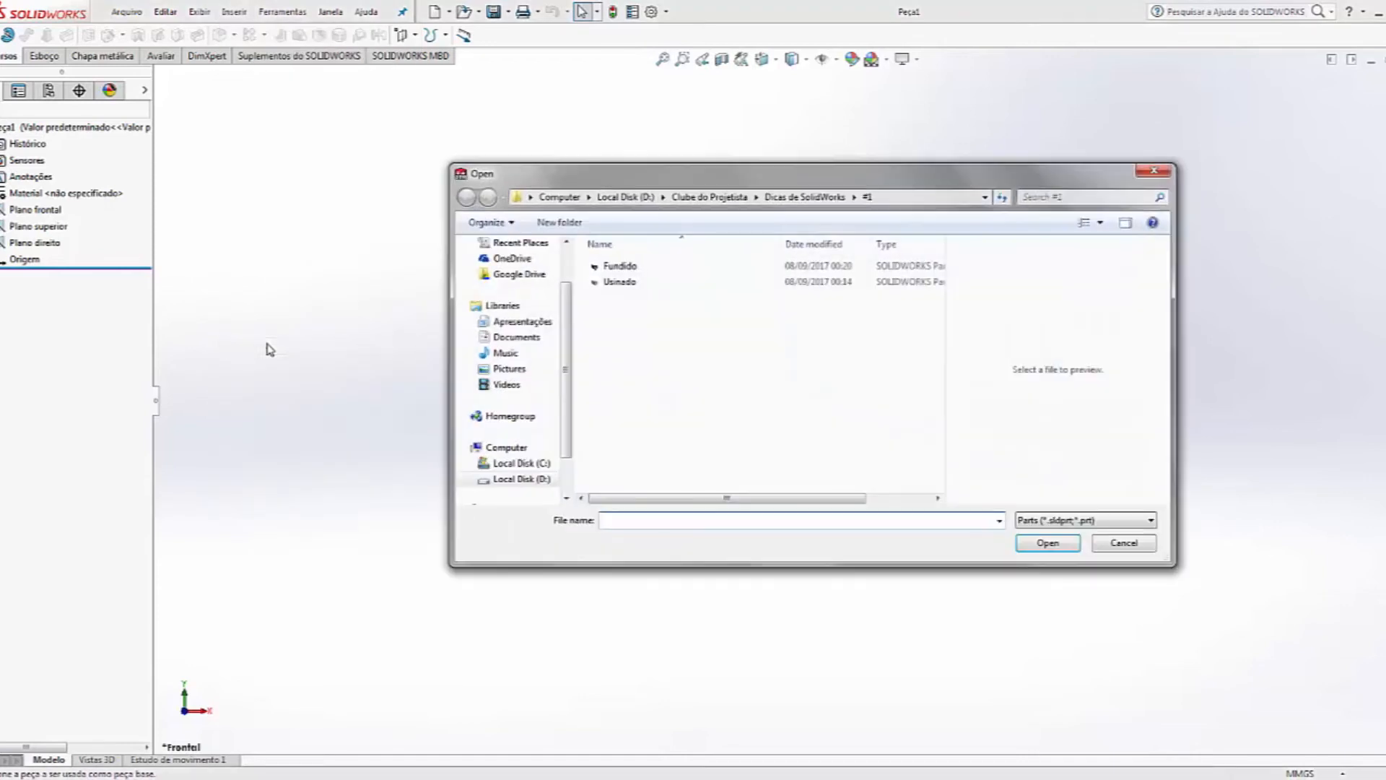
pyautogui.click(622, 270)
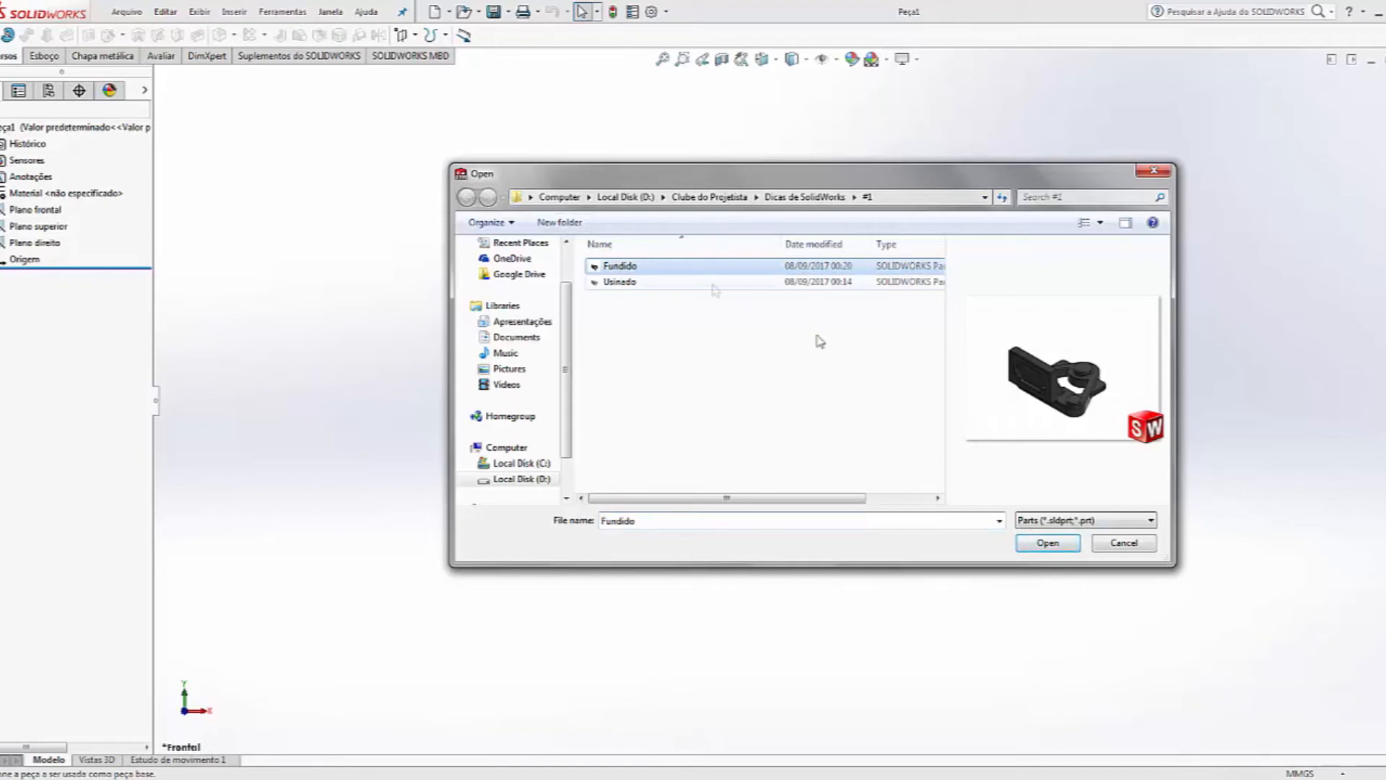
pyautogui.click(1047, 543)
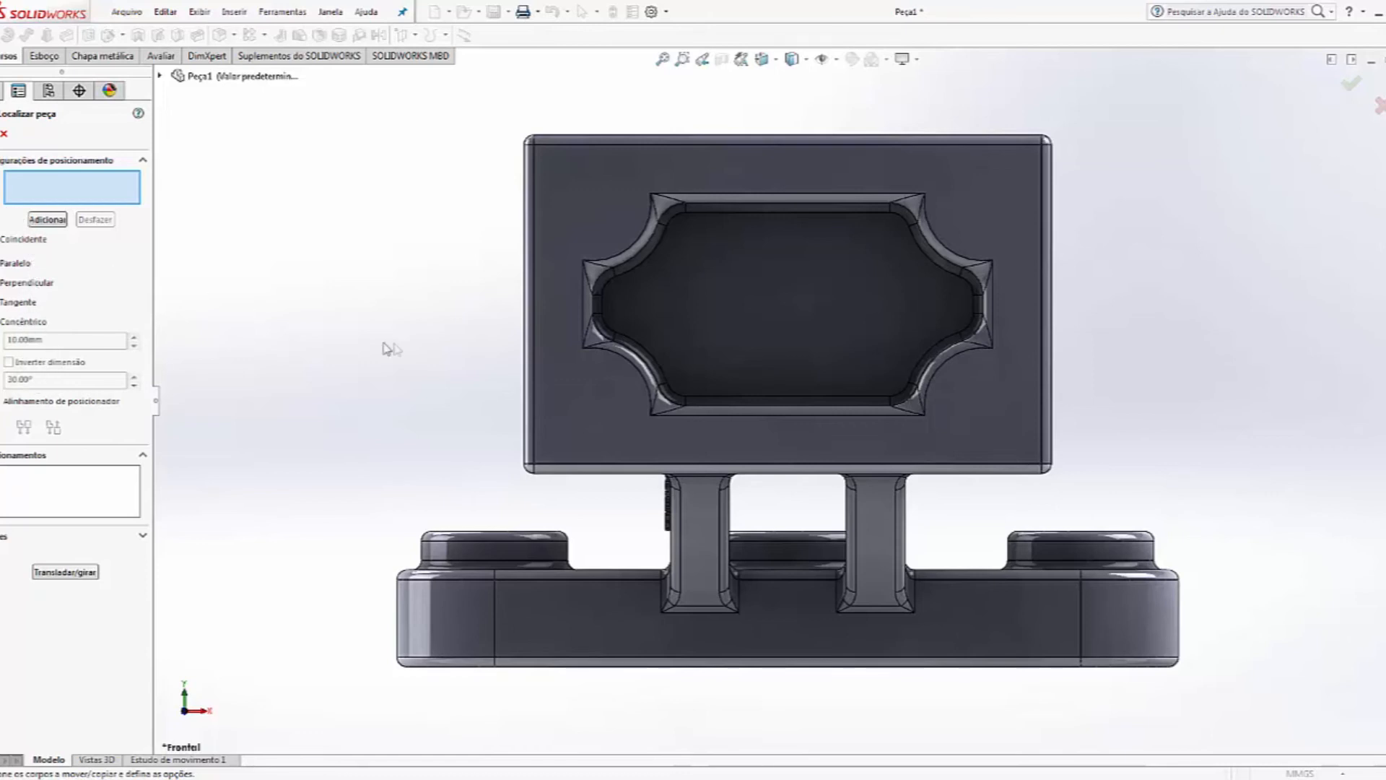
pyautogui.moveTo(489, 323); pyautogui.dragTo(725, 424, button='middle')
pyautogui.scroll(5, 722, 422)
pyautogui.scroll(-2, 859, 446)
pyautogui.moveTo(868, 464); pyautogui.dragTo(725, 441, button='middle')
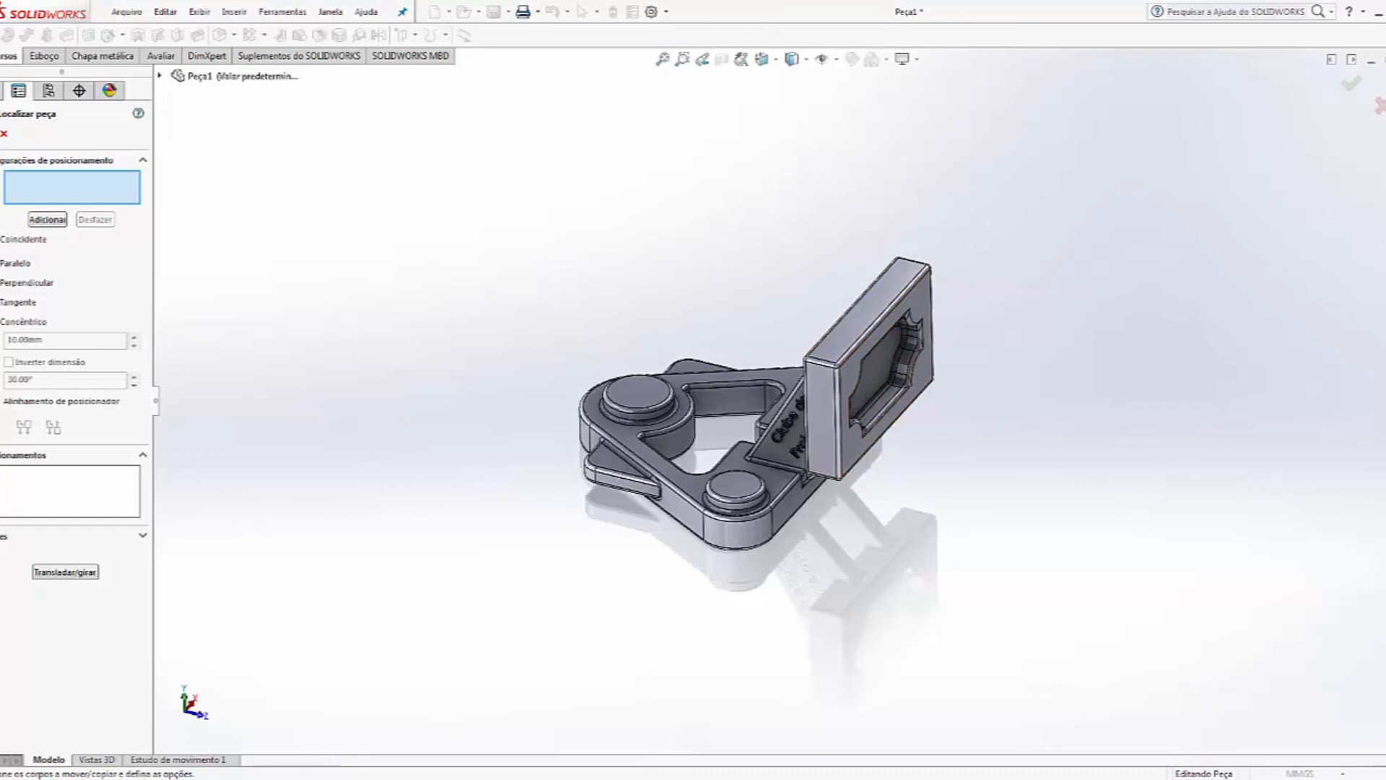
pyautogui.click(3, 133)
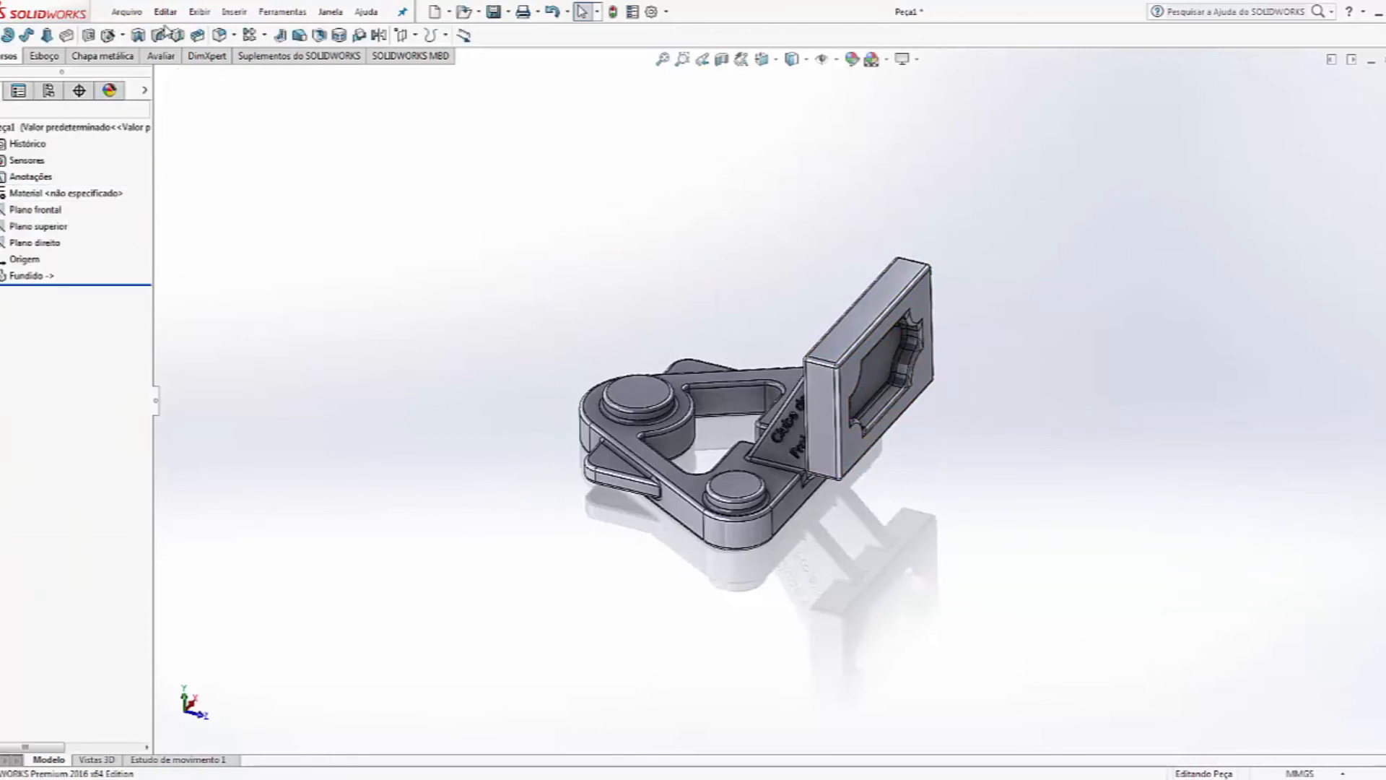
# Step: Insert a second copy of the Fundido part at the origin without adding positioning mates
pyautogui.click(236, 12)
pyautogui.click(317, 345)
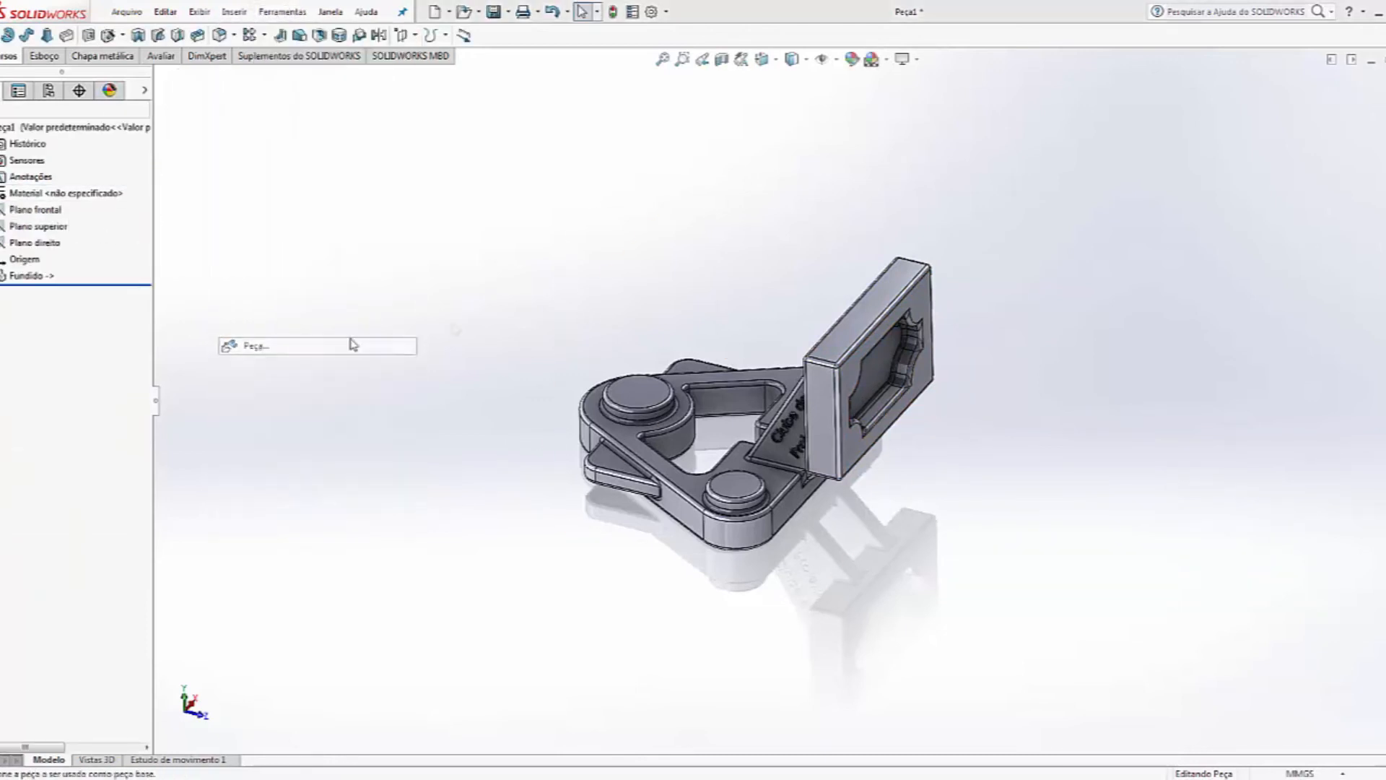
pyautogui.click(619, 265)
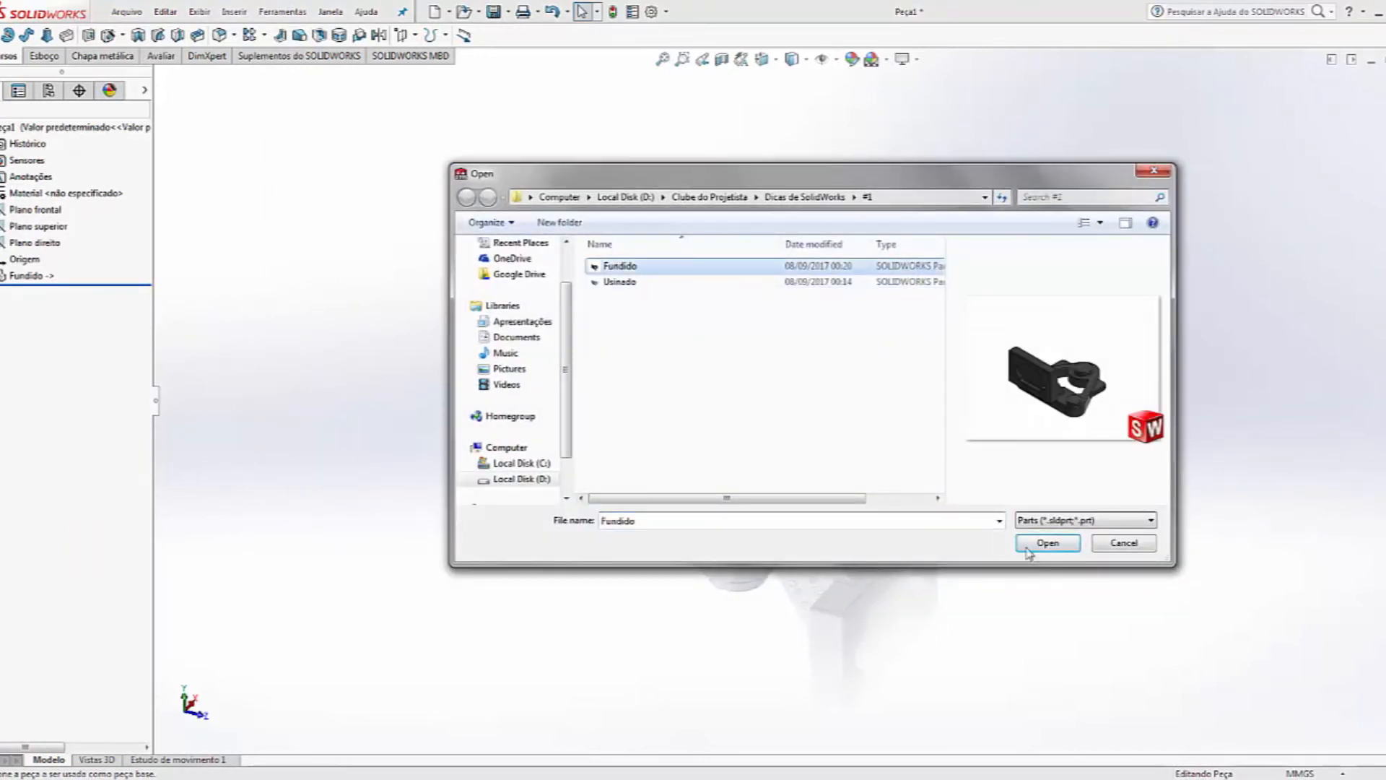
pyautogui.click(1047, 545)
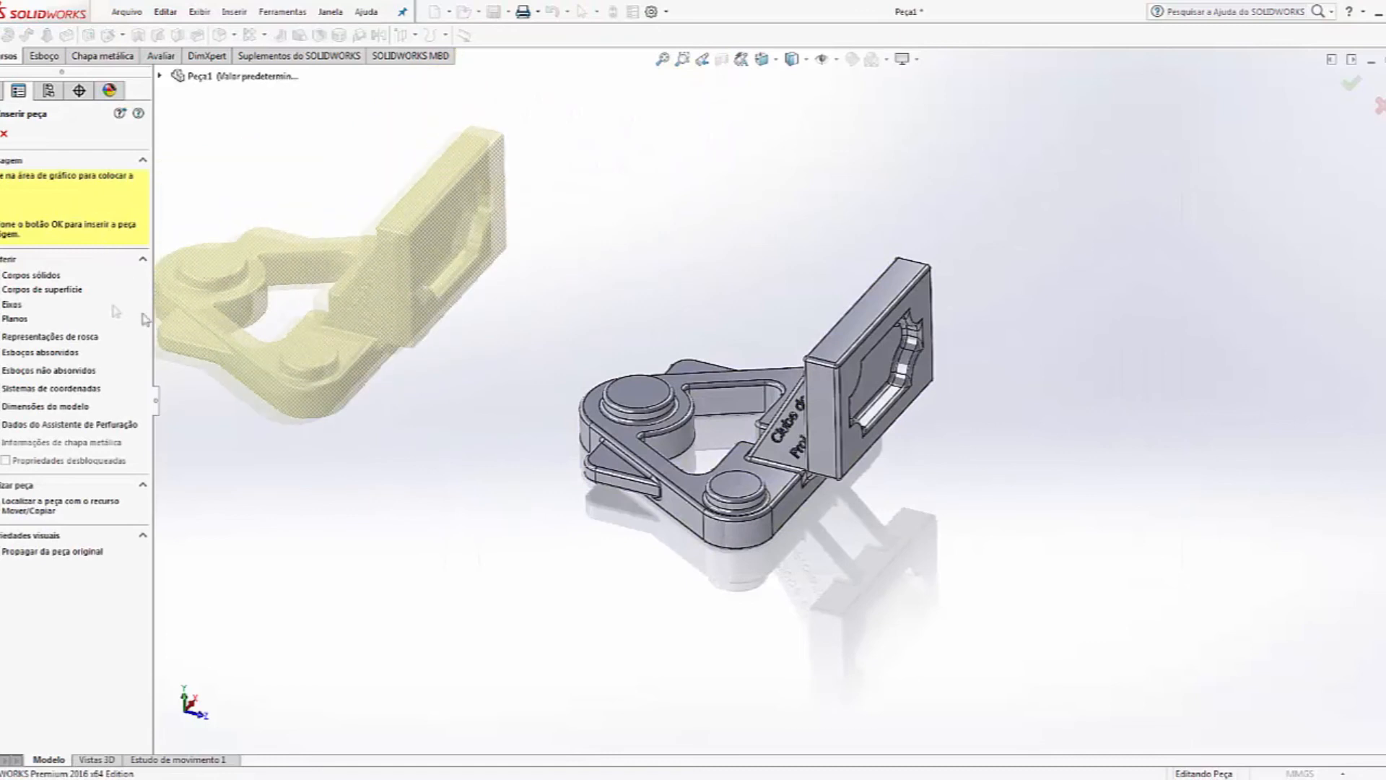
pyautogui.click(0, 134)
pyautogui.scroll(-2, 554, 370)
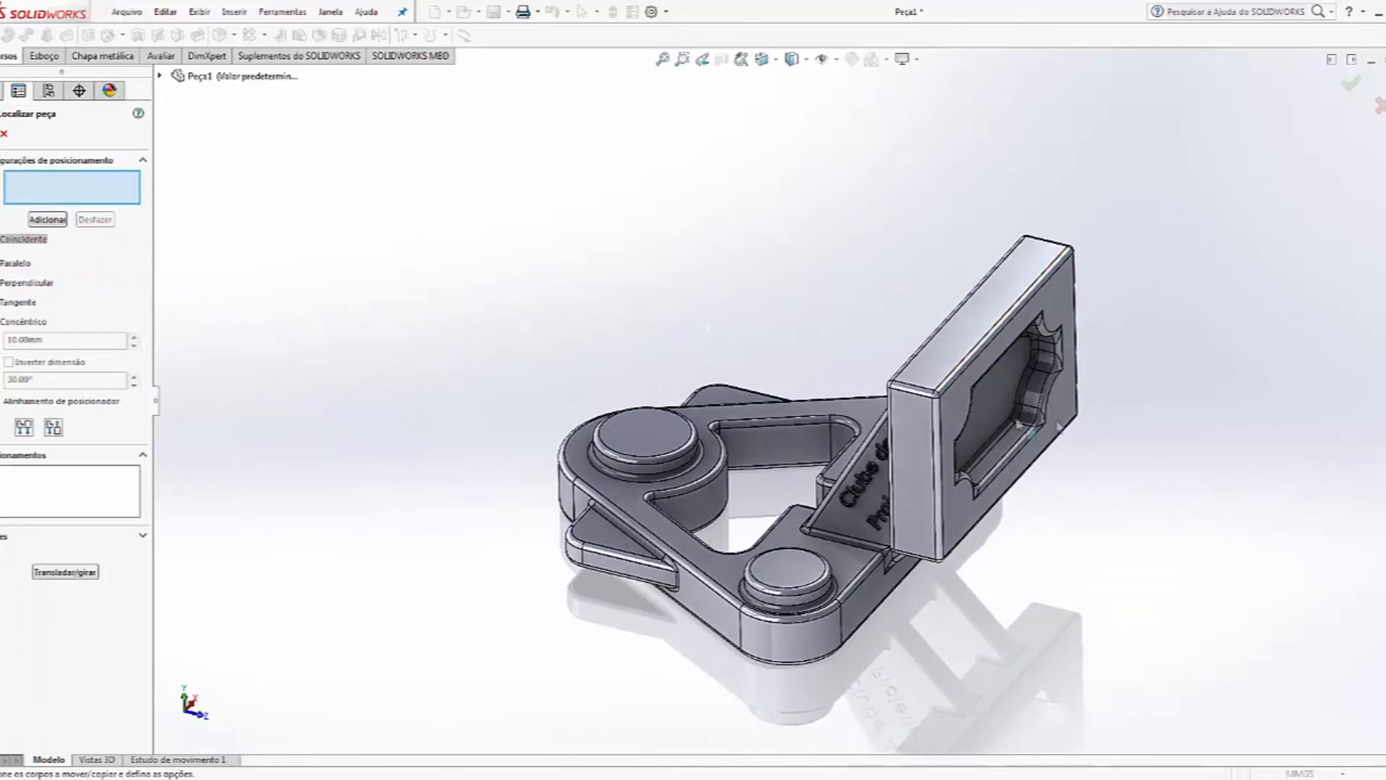
pyautogui.click(961, 403)
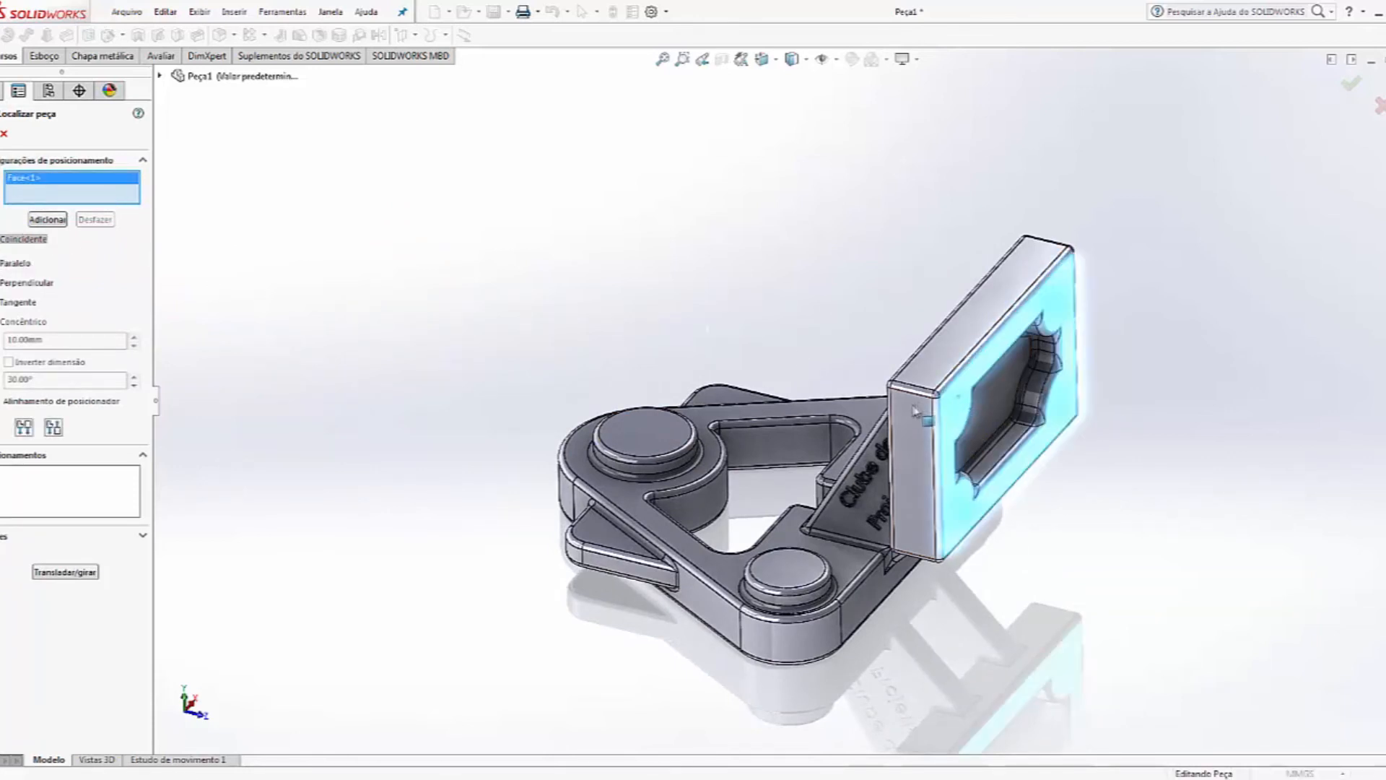
pyautogui.click(4, 132)
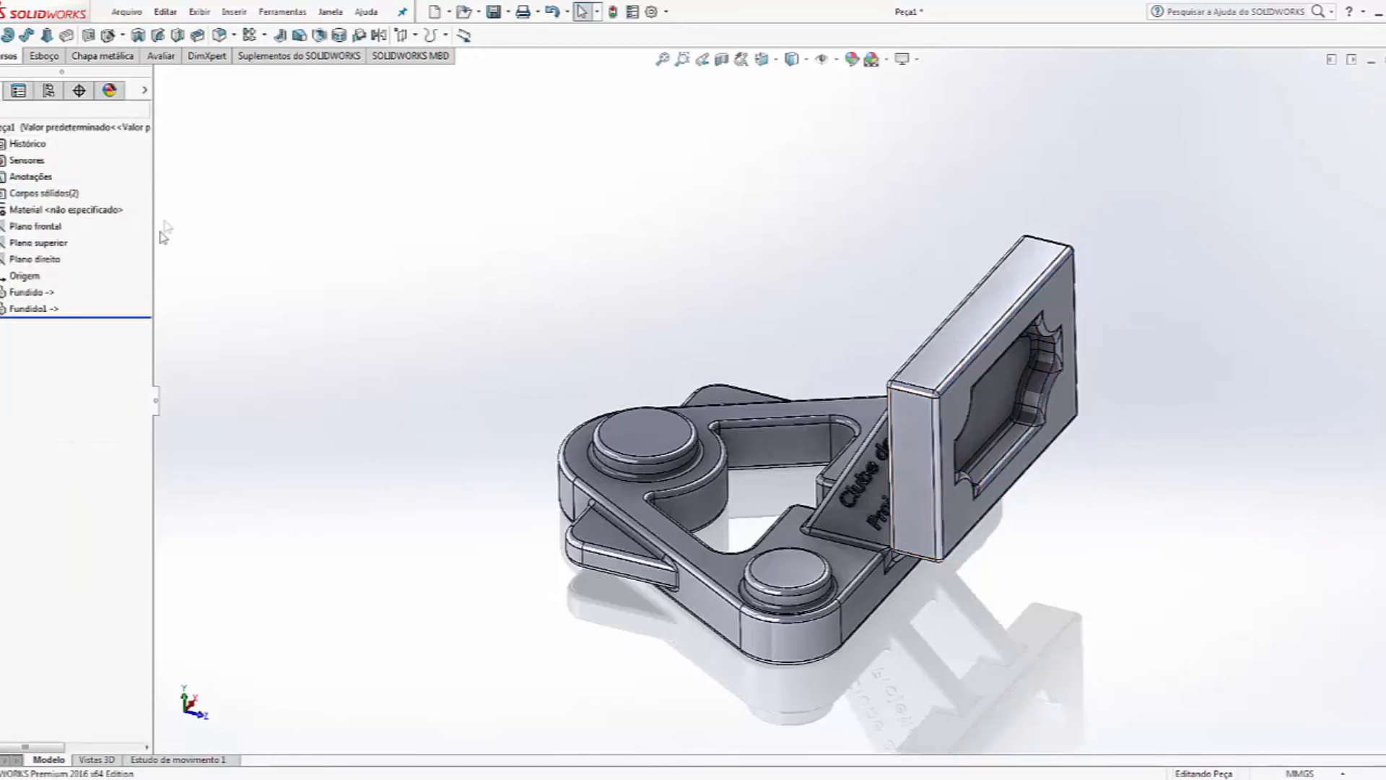
# Step: Delete the overlapping second Fundido feature, Fundido1, from the part
pyautogui.click(36, 309)
pyautogui.press('Delete')
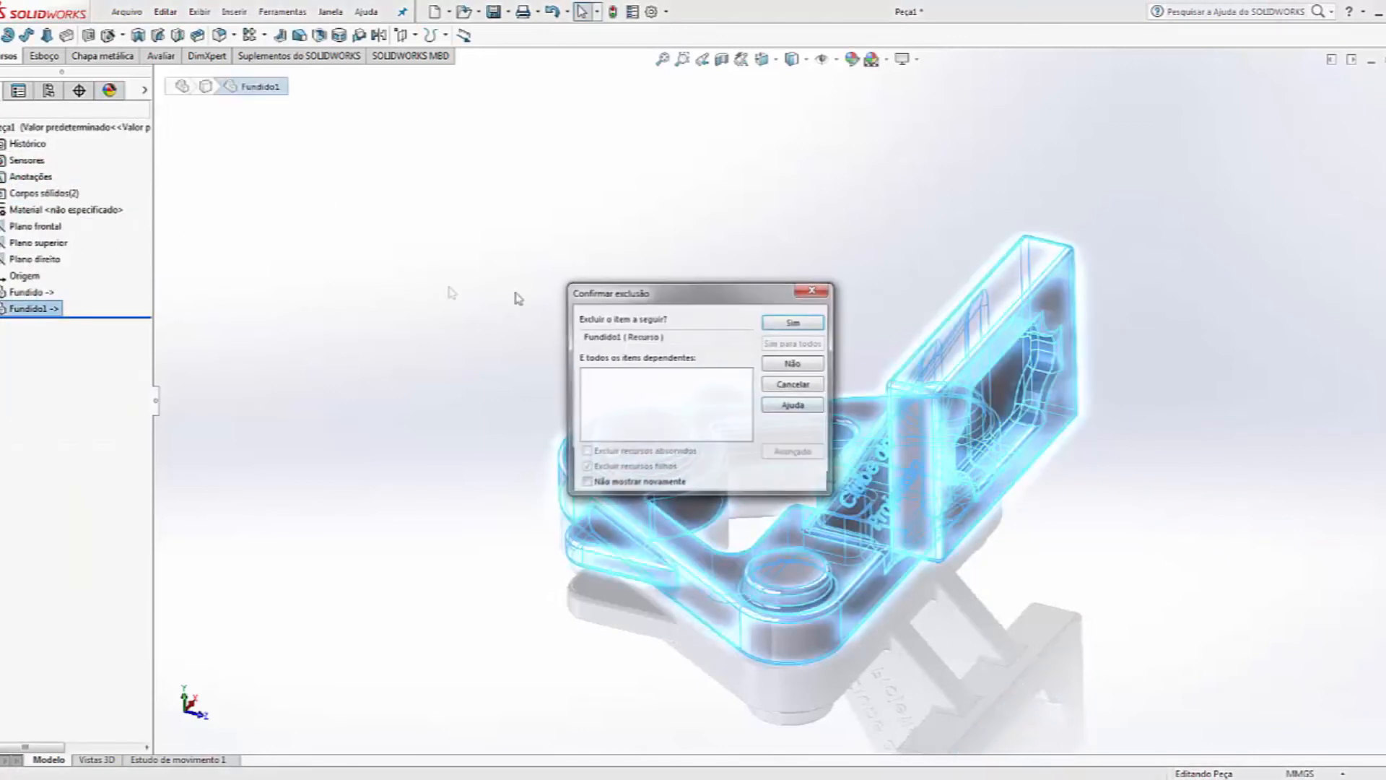
pyautogui.click(805, 326)
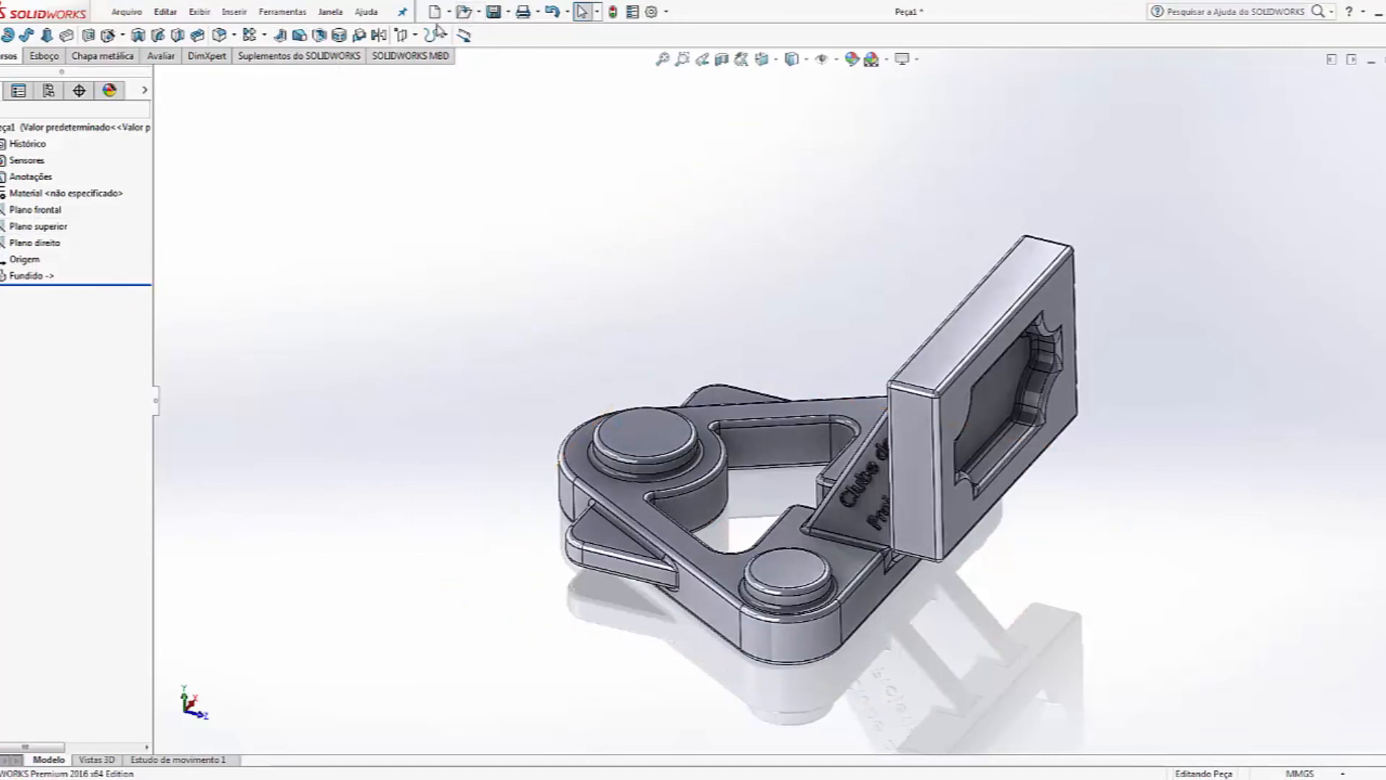
# Step: Insert another copy of the Fundido part, placing it freely beside the existing body
pyautogui.click(234, 12)
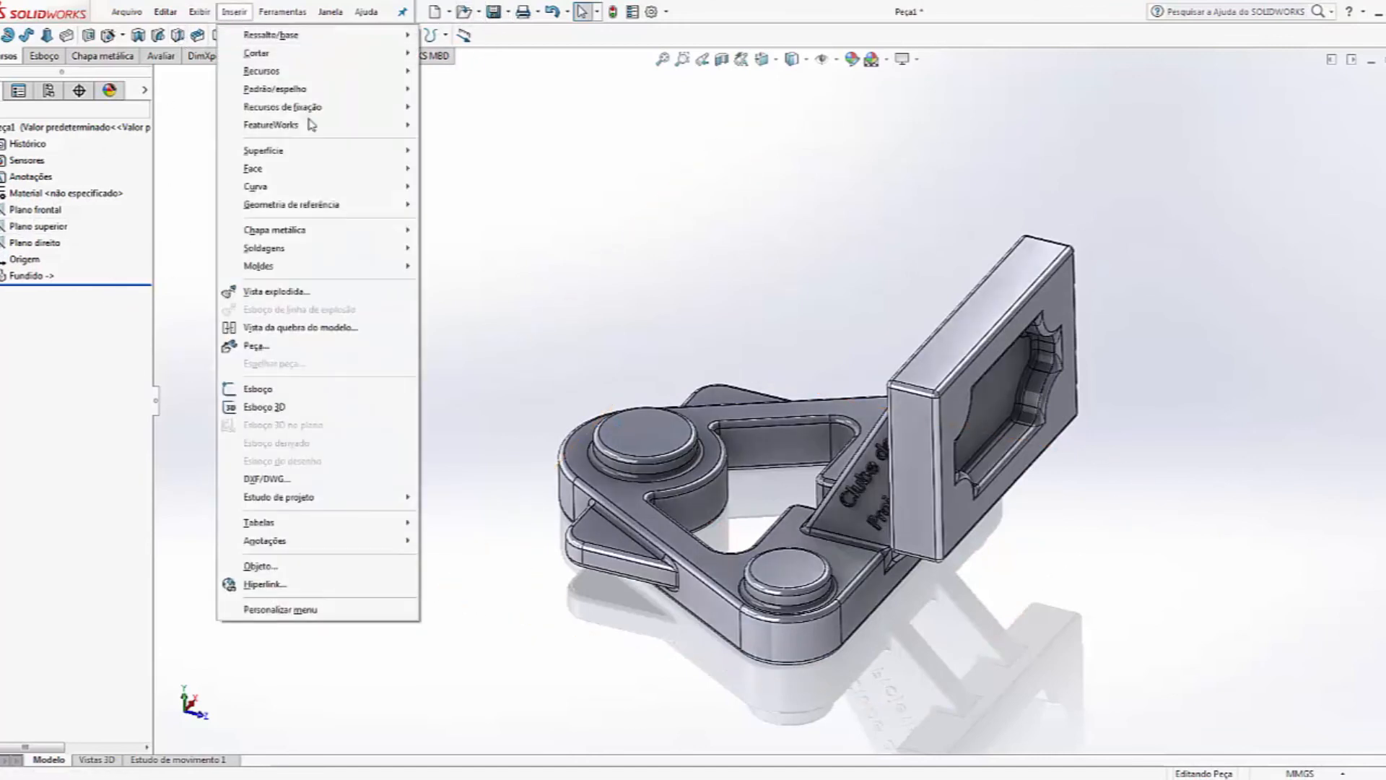
pyautogui.click(289, 347)
pyautogui.click(619, 266)
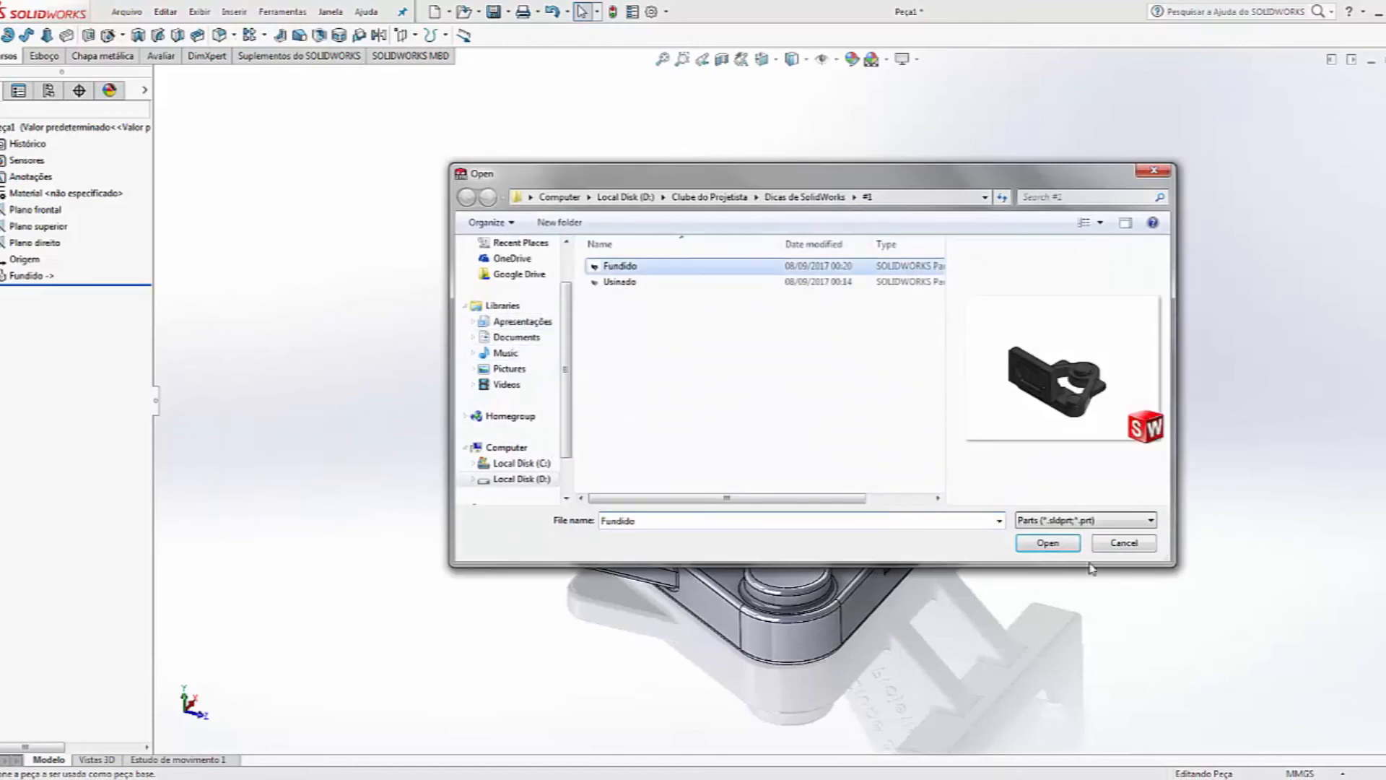
pyautogui.click(1068, 550)
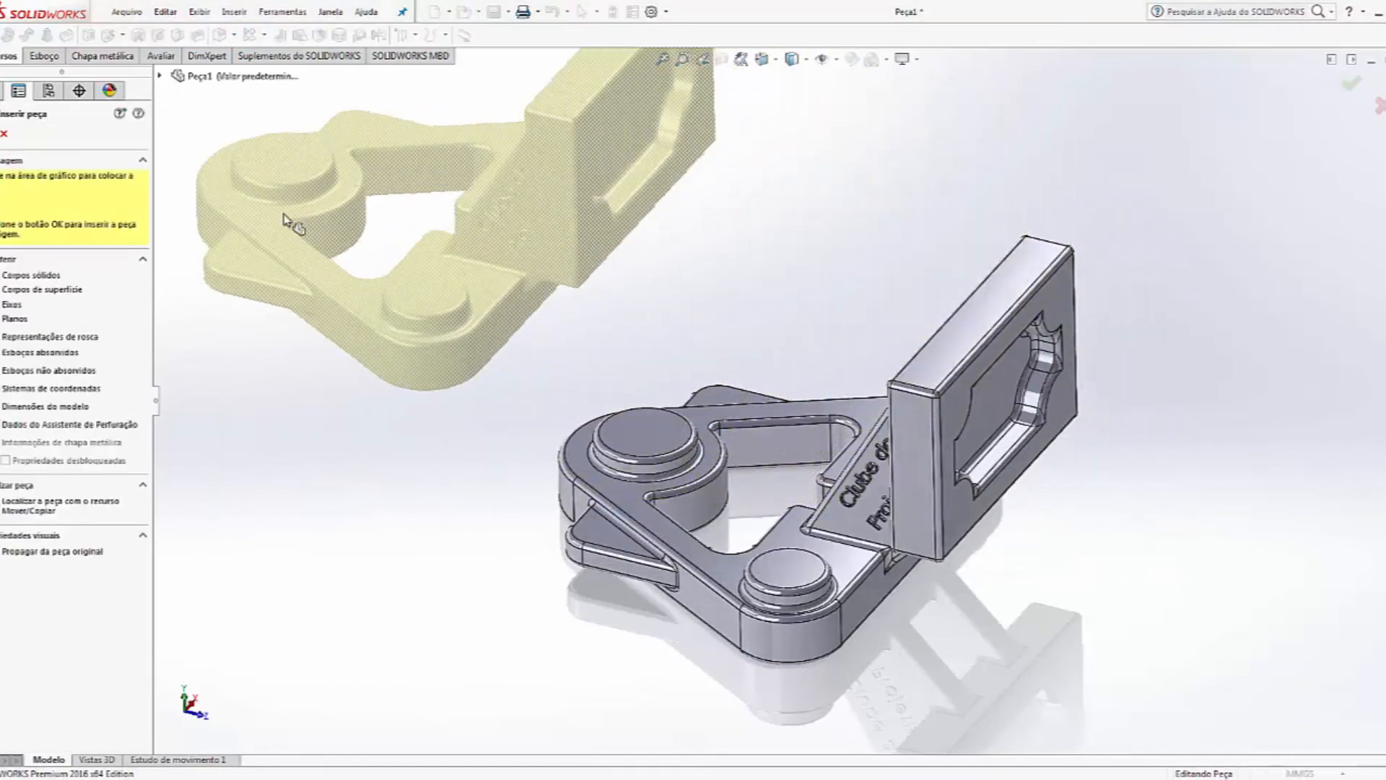
pyautogui.click(509, 311)
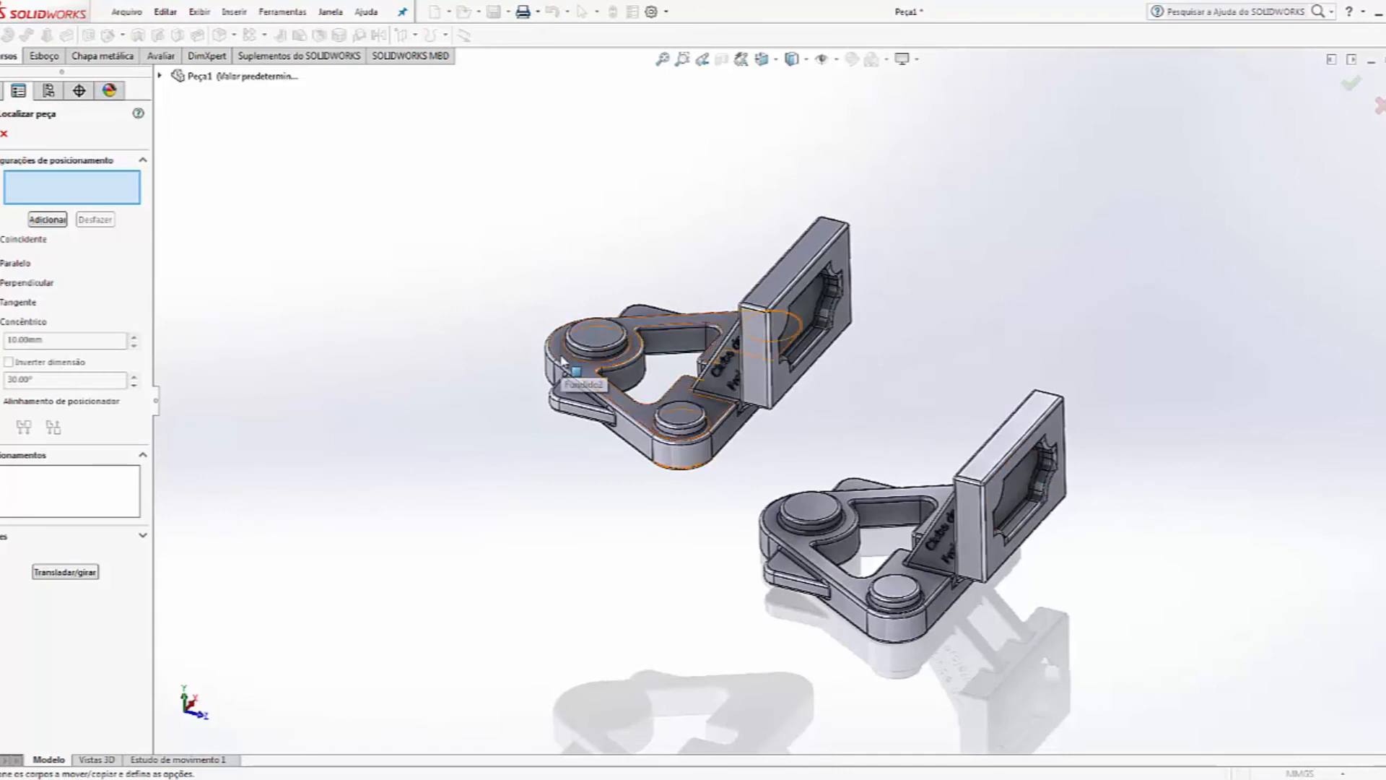
# Step: Add a coincident mate between the pocketed plate faces of the two bodies, with the alignment reversed so they face each other
pyautogui.click(845, 257)
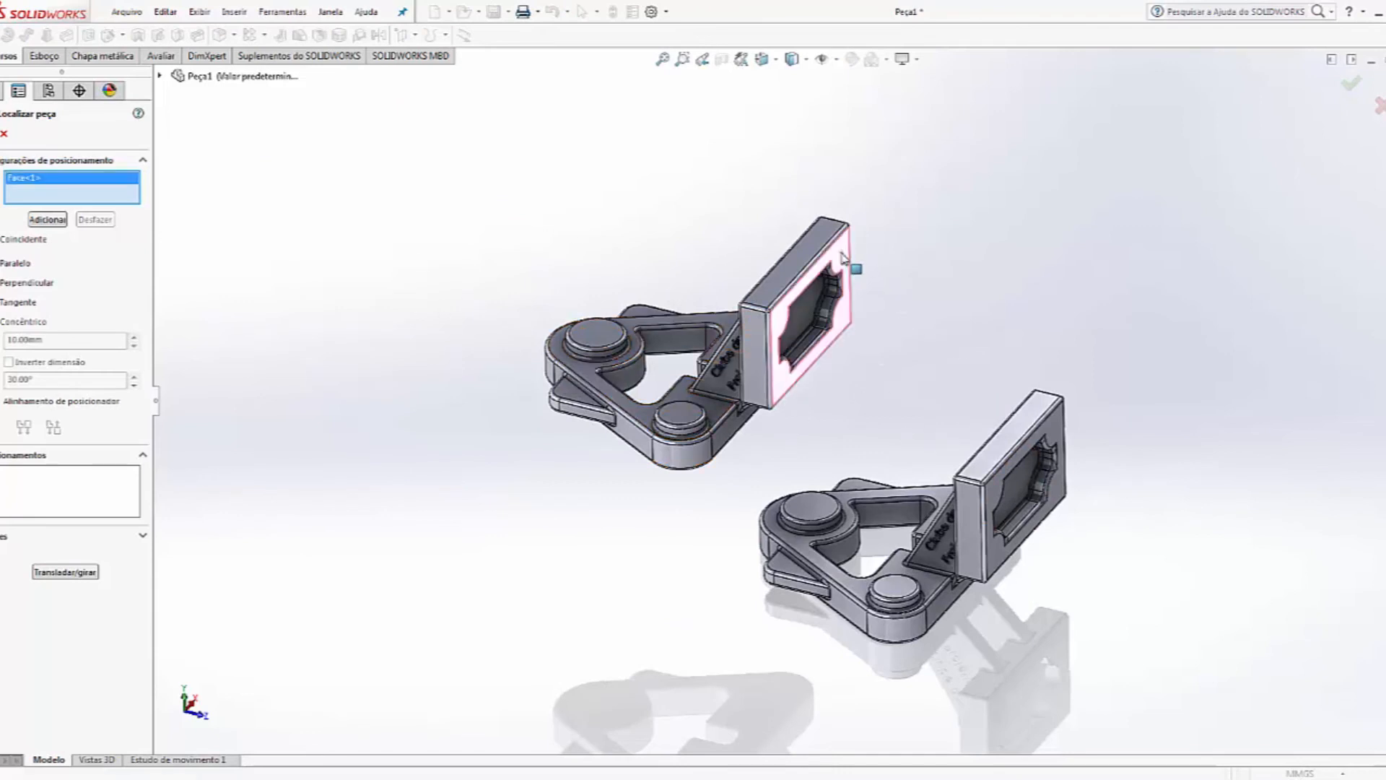
pyautogui.click(1065, 432)
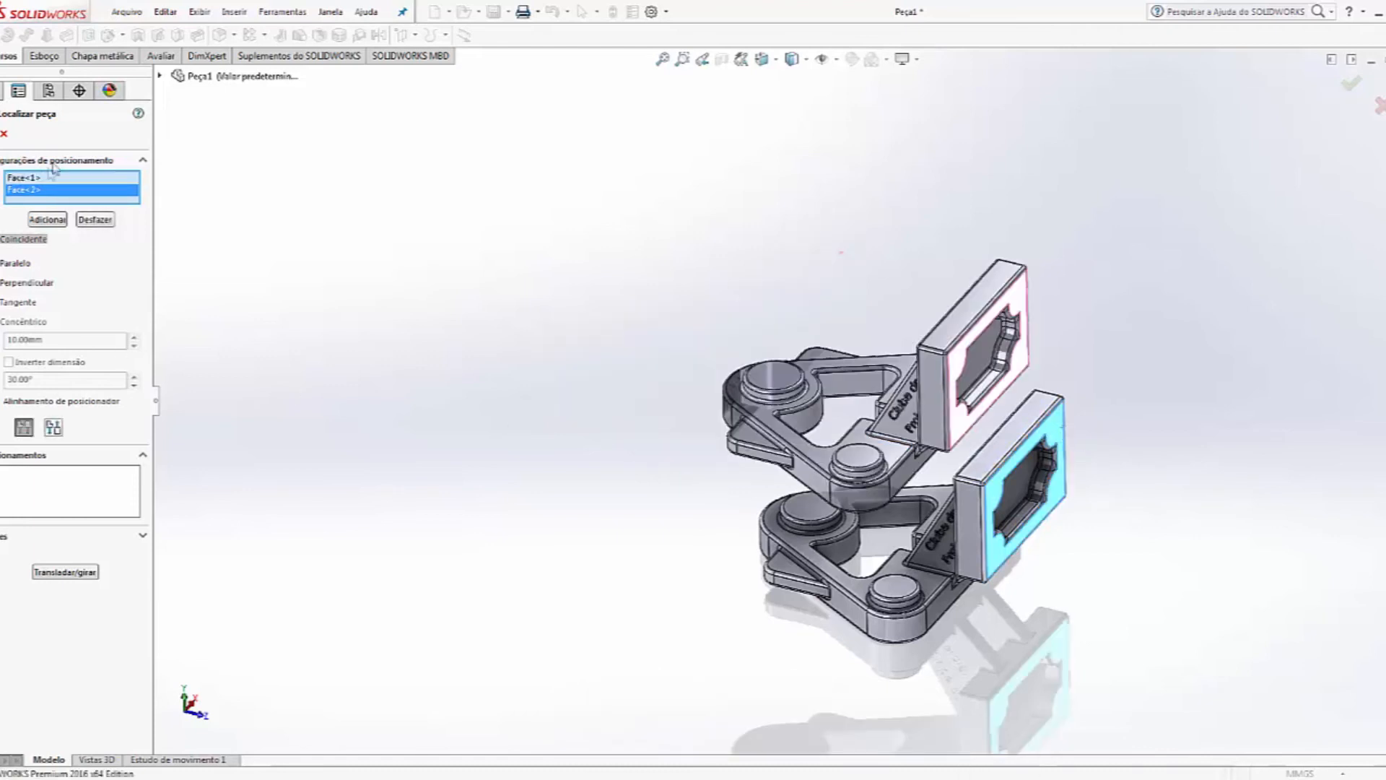
pyautogui.click(55, 428)
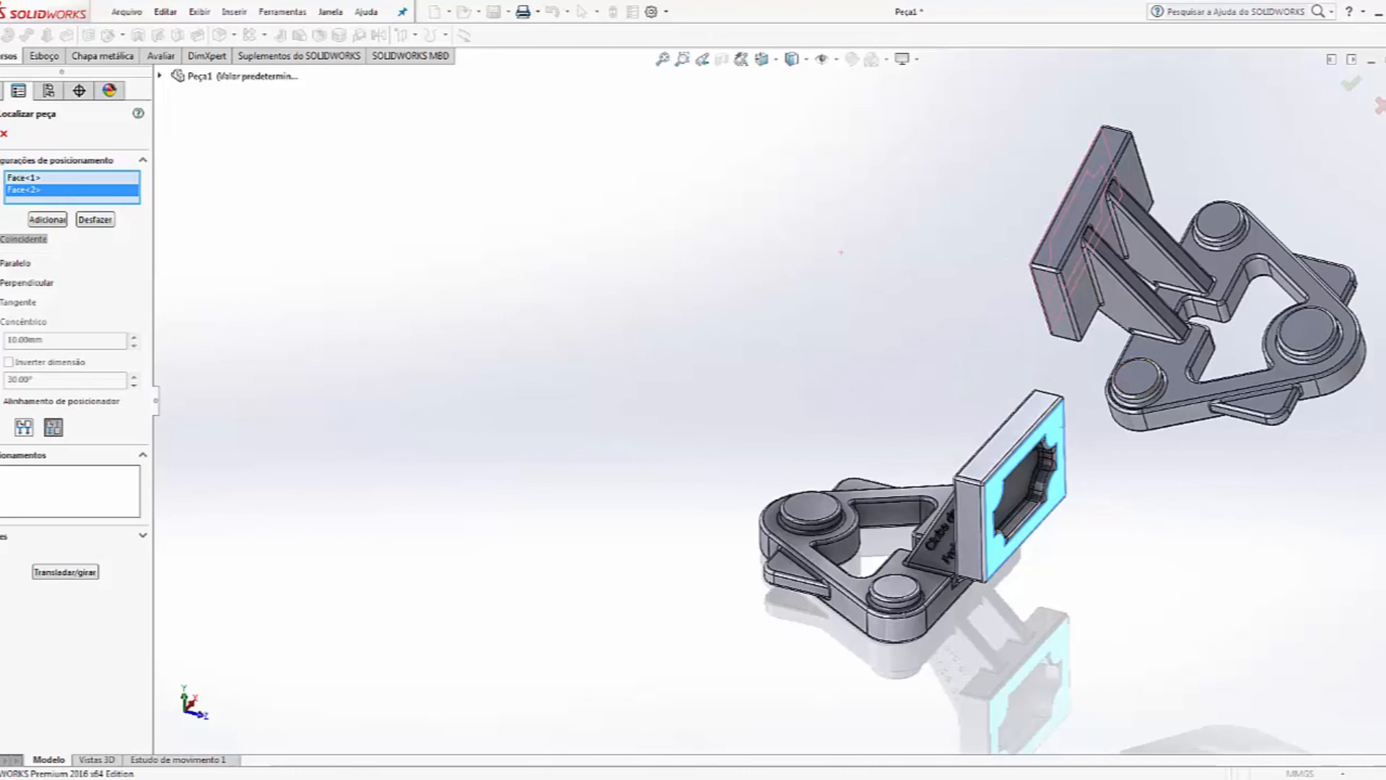
pyautogui.click(47, 219)
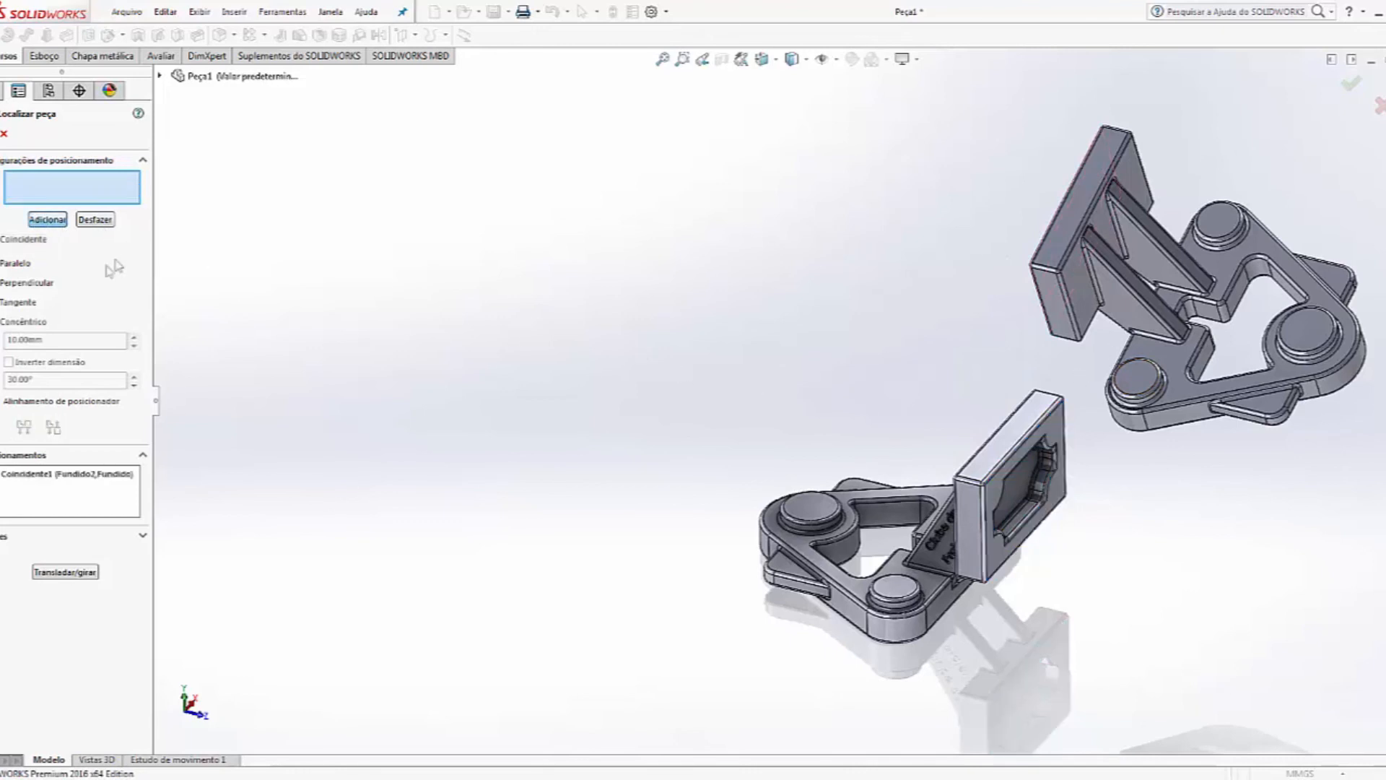
# Step: Add coincident mates between the plates' top faces and between their narrow side faces, and finish locating the inserted copy
pyautogui.click(1087, 202)
pyautogui.click(1018, 410)
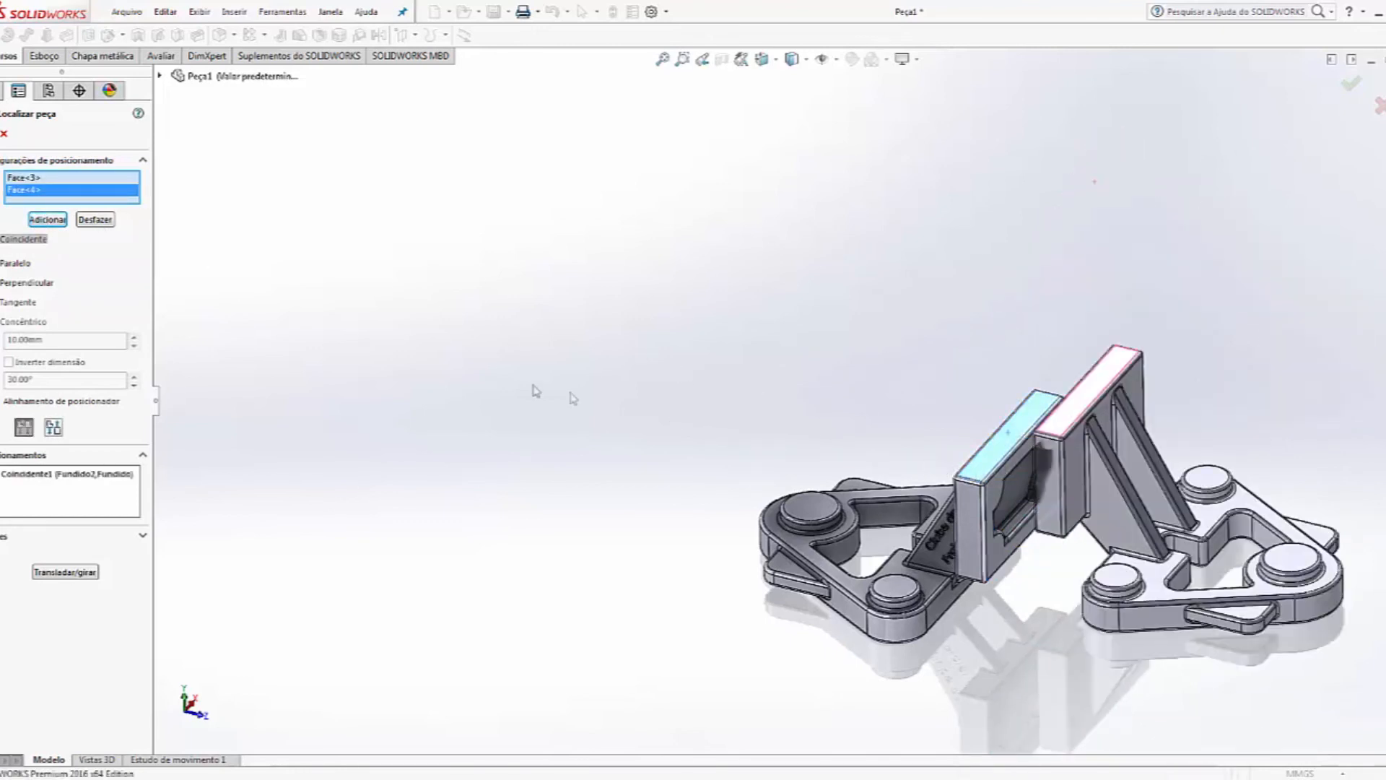
pyautogui.click(48, 219)
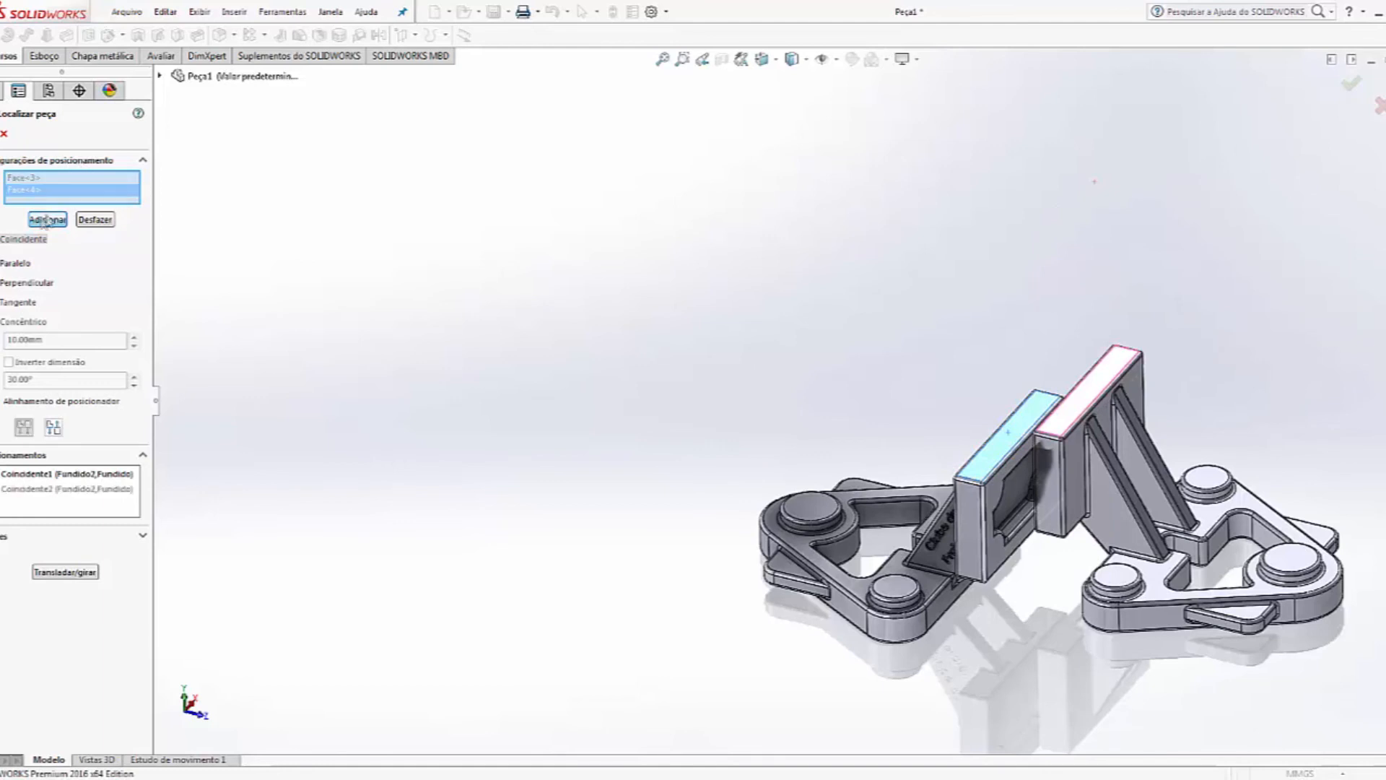
pyautogui.click(963, 509)
pyautogui.click(1055, 476)
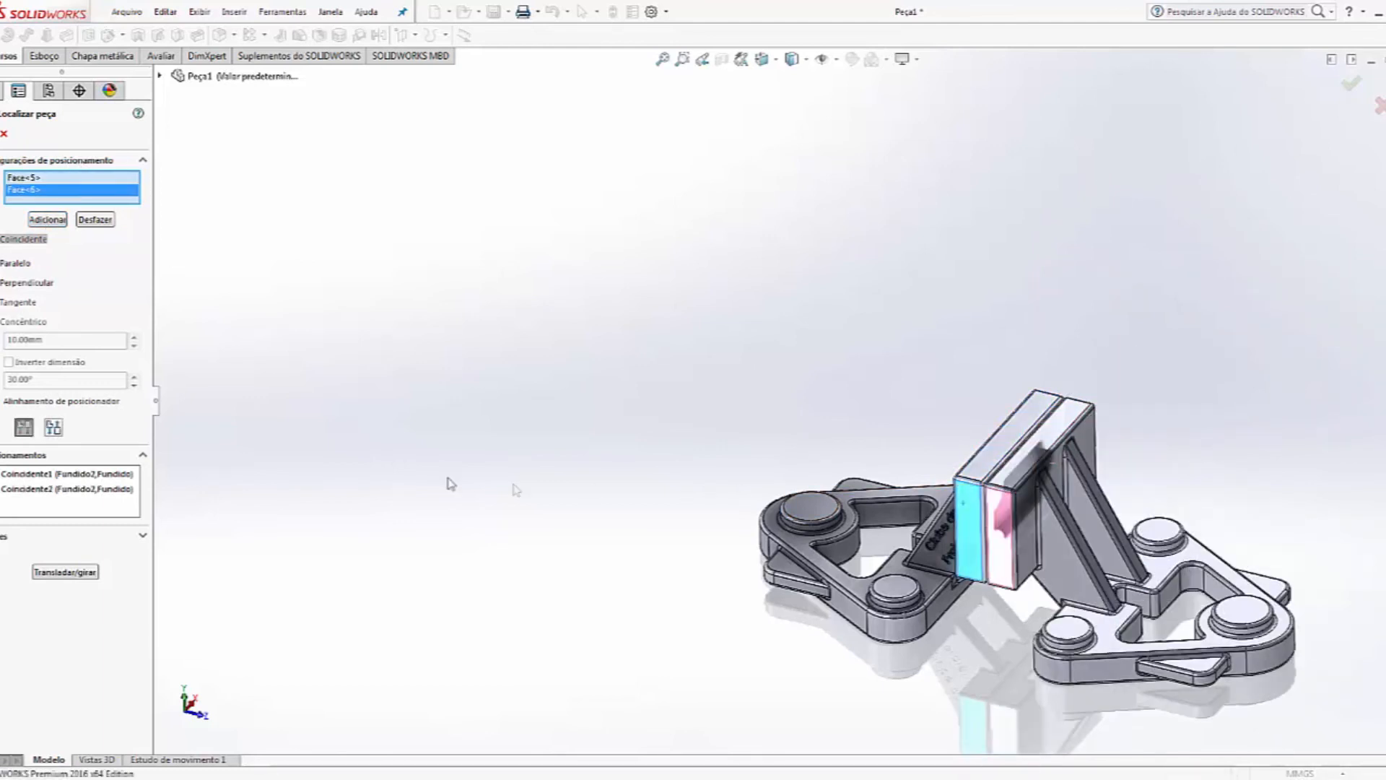
pyautogui.click(1, 134)
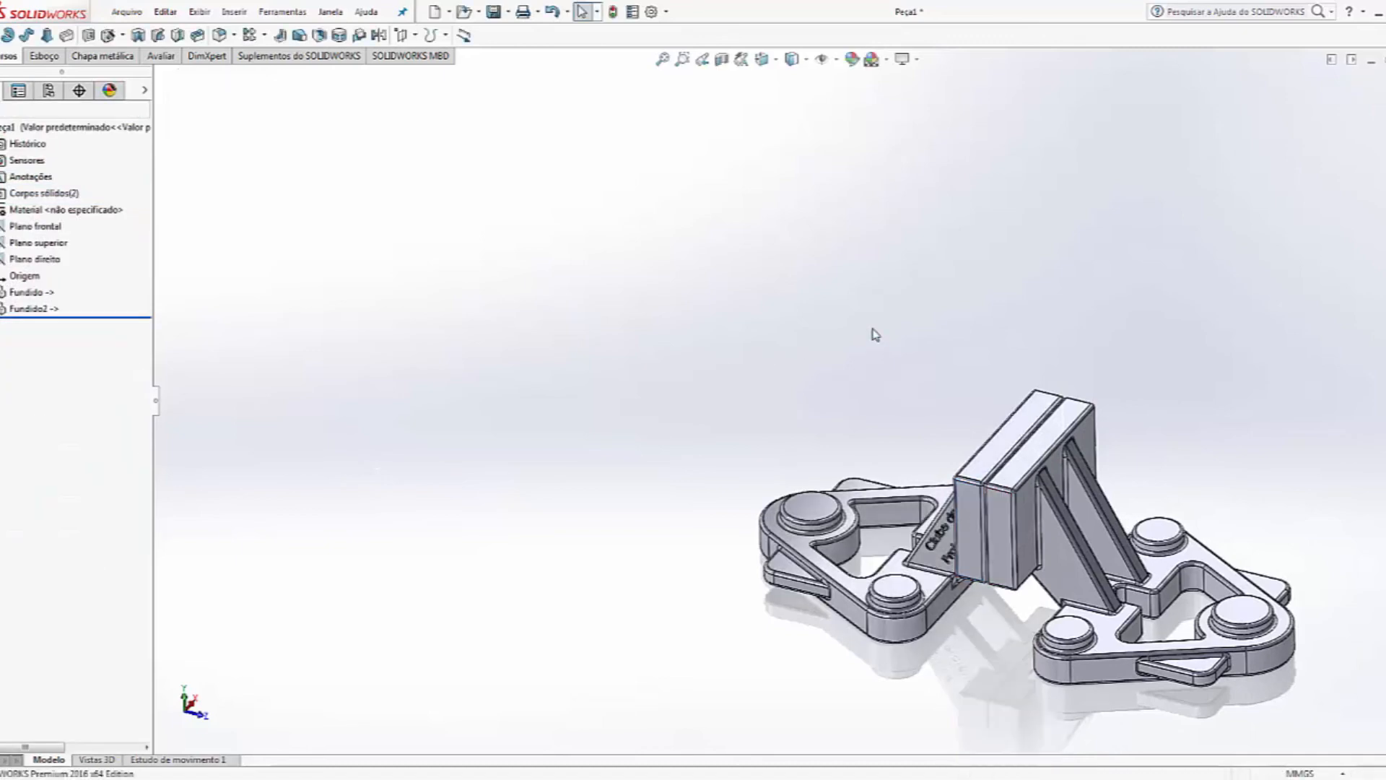
pyautogui.press('f')
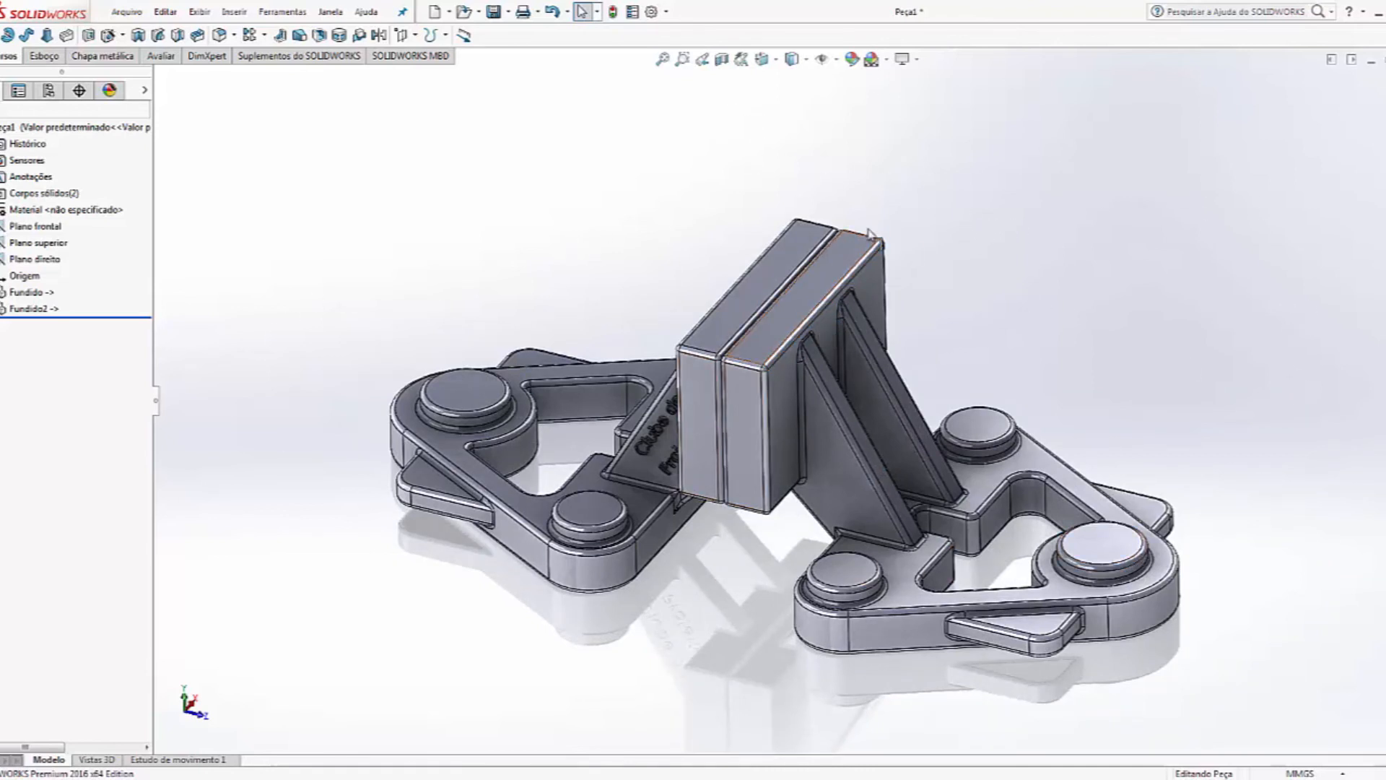
# Step: Delete the mated copy, Fundido2, together with its dependent positioning mates
pyautogui.click(30, 309)
pyautogui.press('Delete')
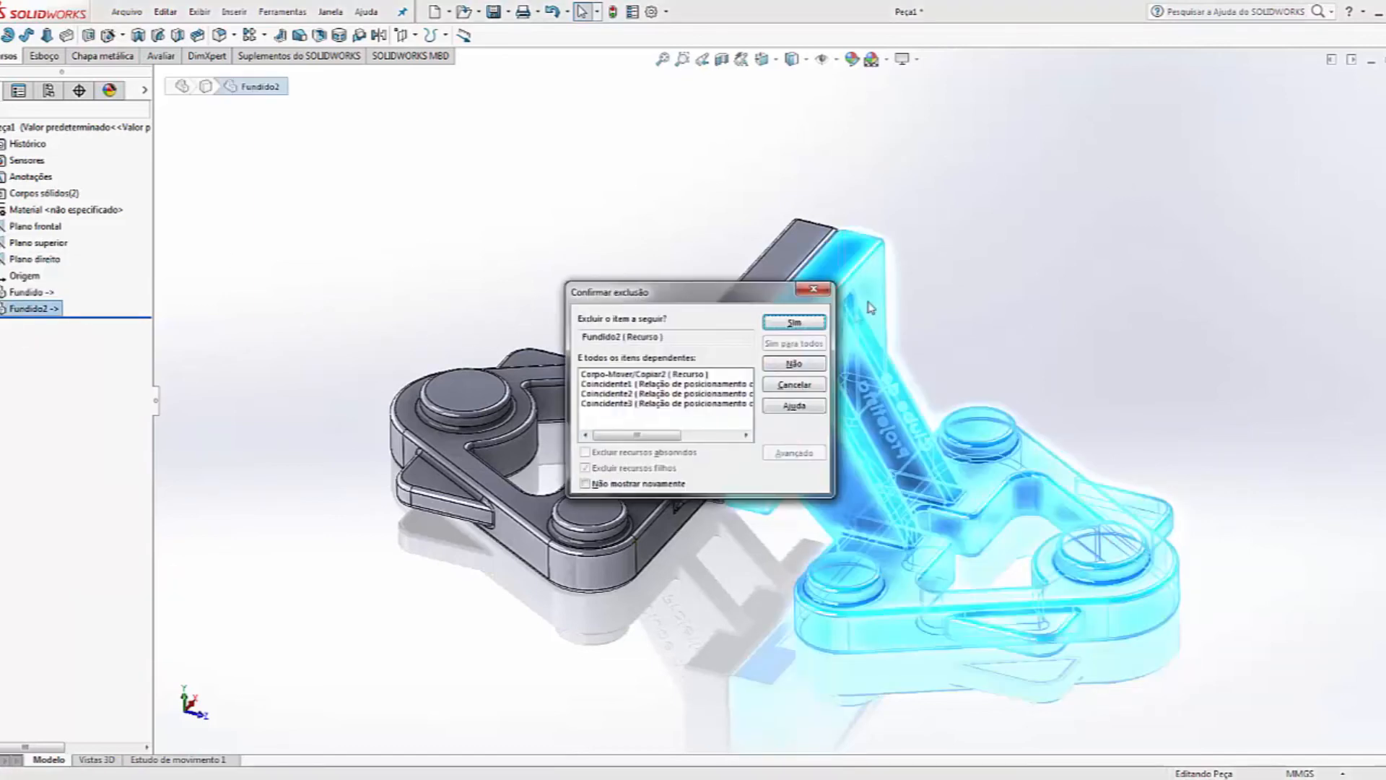
pyautogui.click(812, 328)
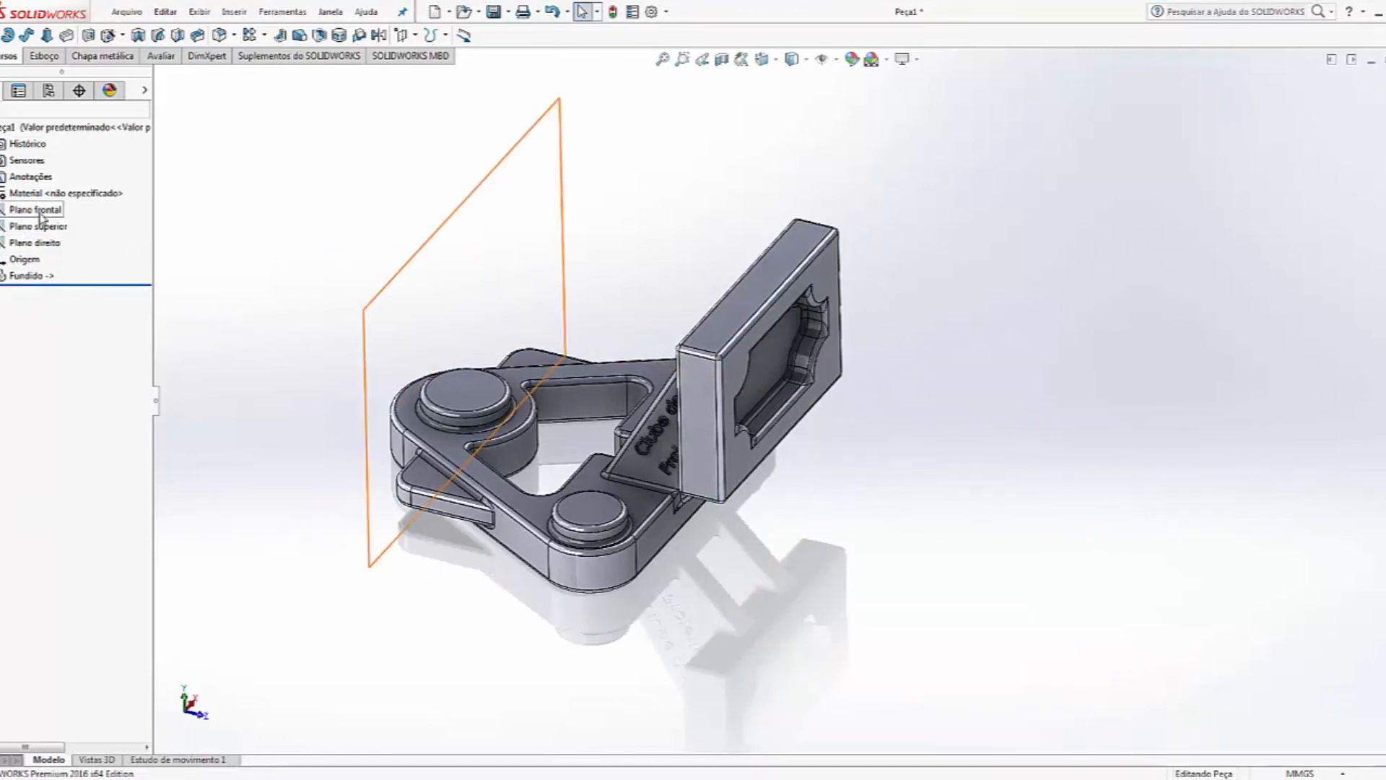
# Step: Reopen the recently used Usinado part, rebuild it, and view its machined holes
pyautogui.moveTo(523, 577); pyautogui.dragTo(486, 297, button='middle')
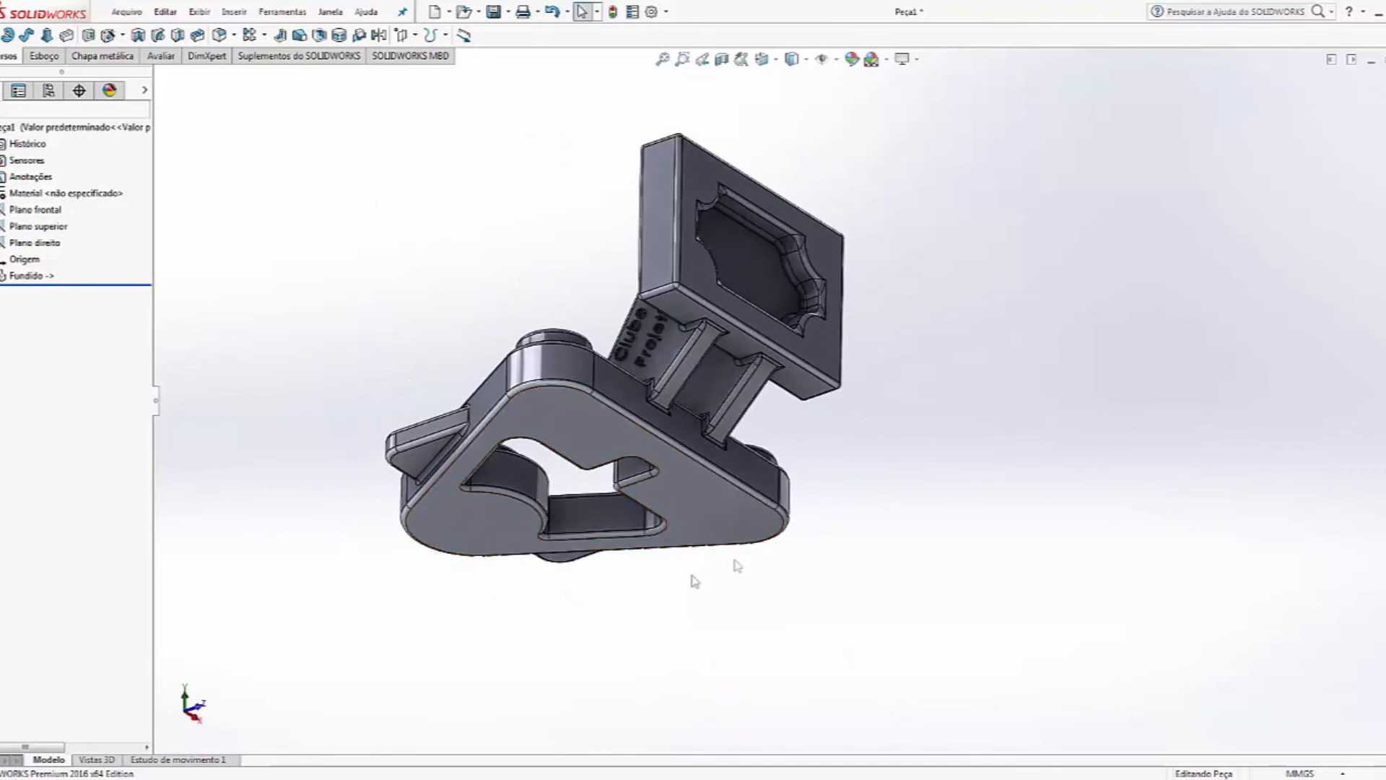
pyautogui.hotkey('ctrl', 'Tab')
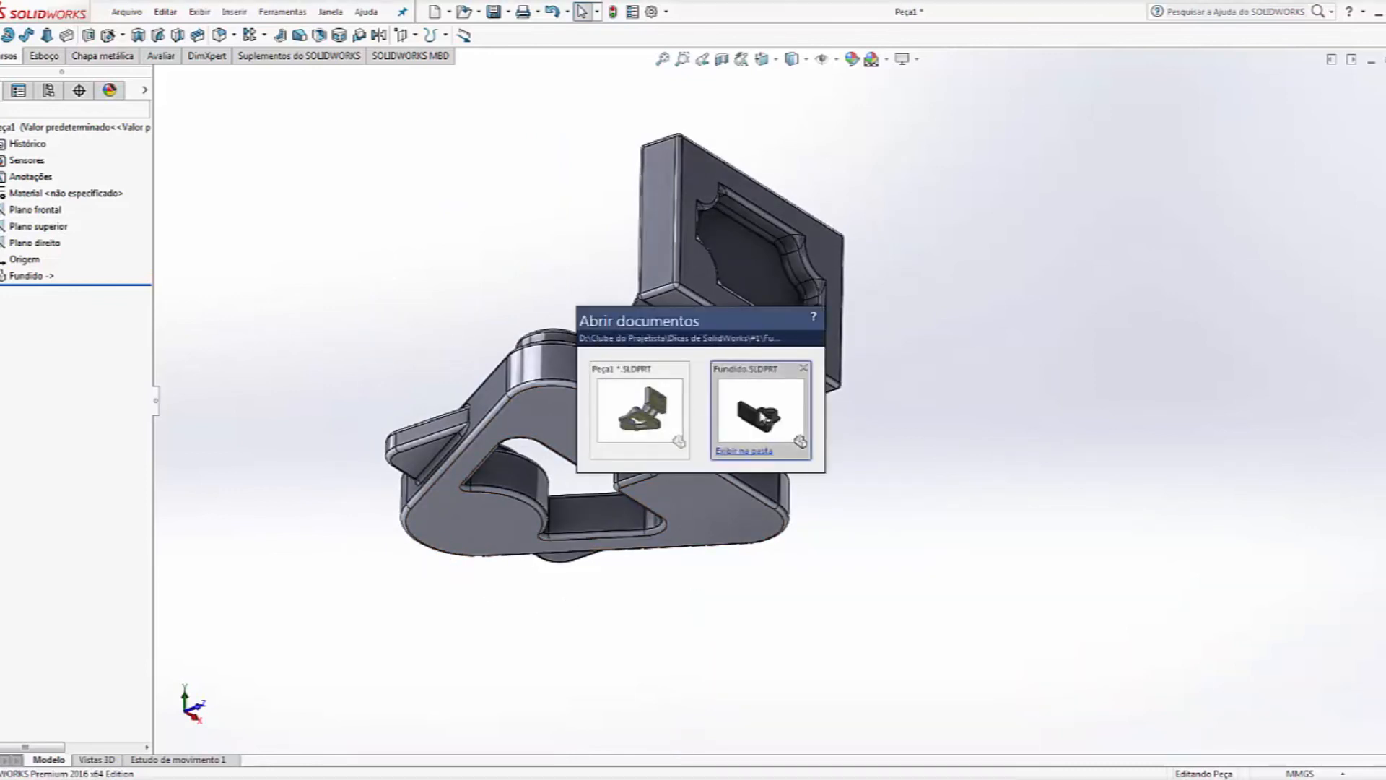
pyautogui.click(128, 13)
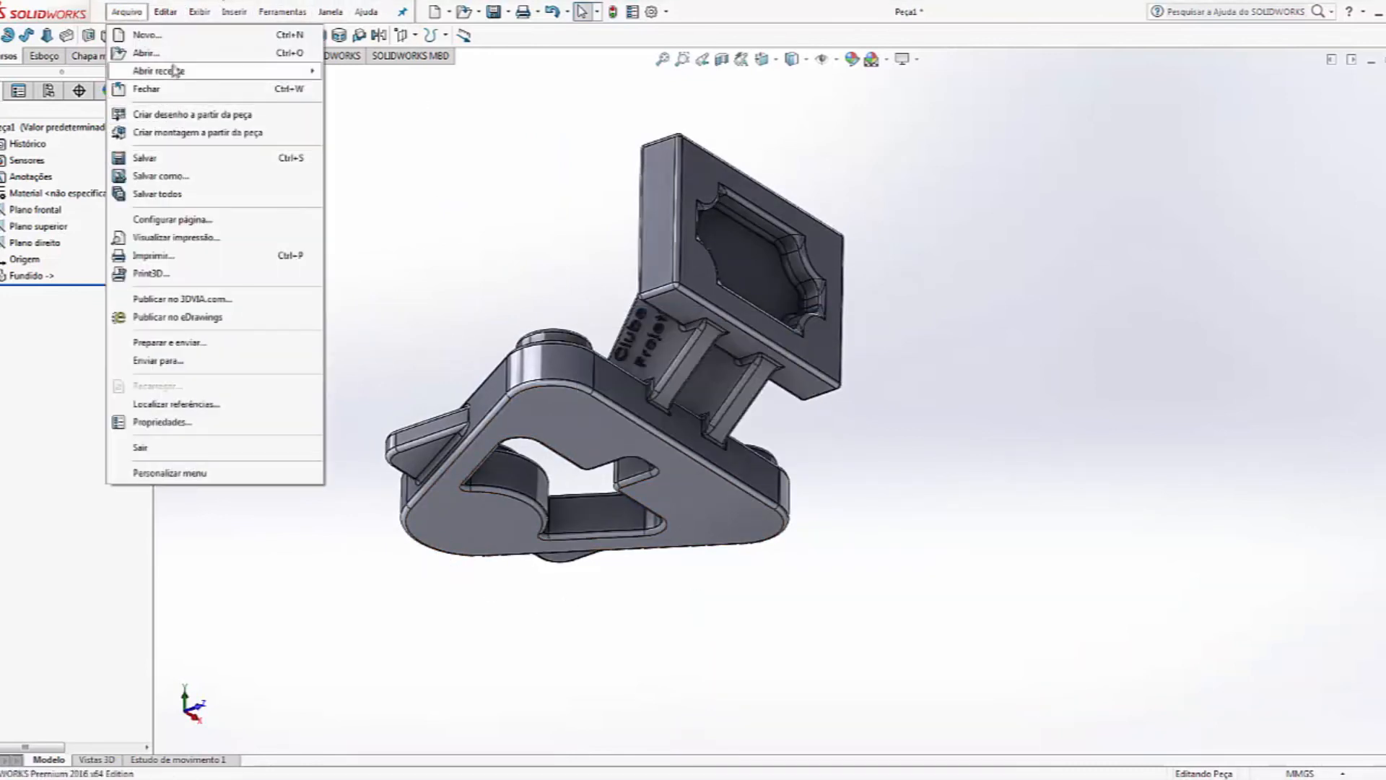
pyautogui.moveTo(175, 70)
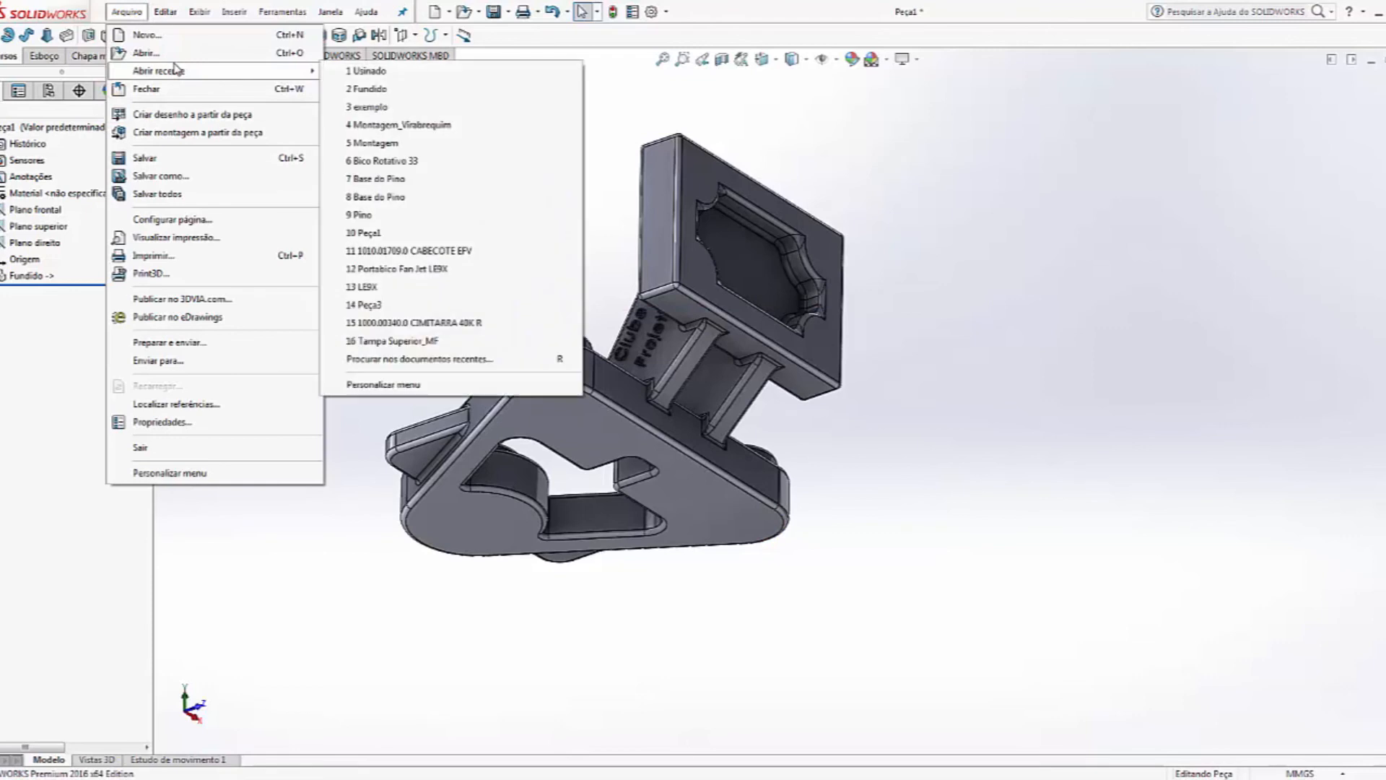
pyautogui.click(402, 71)
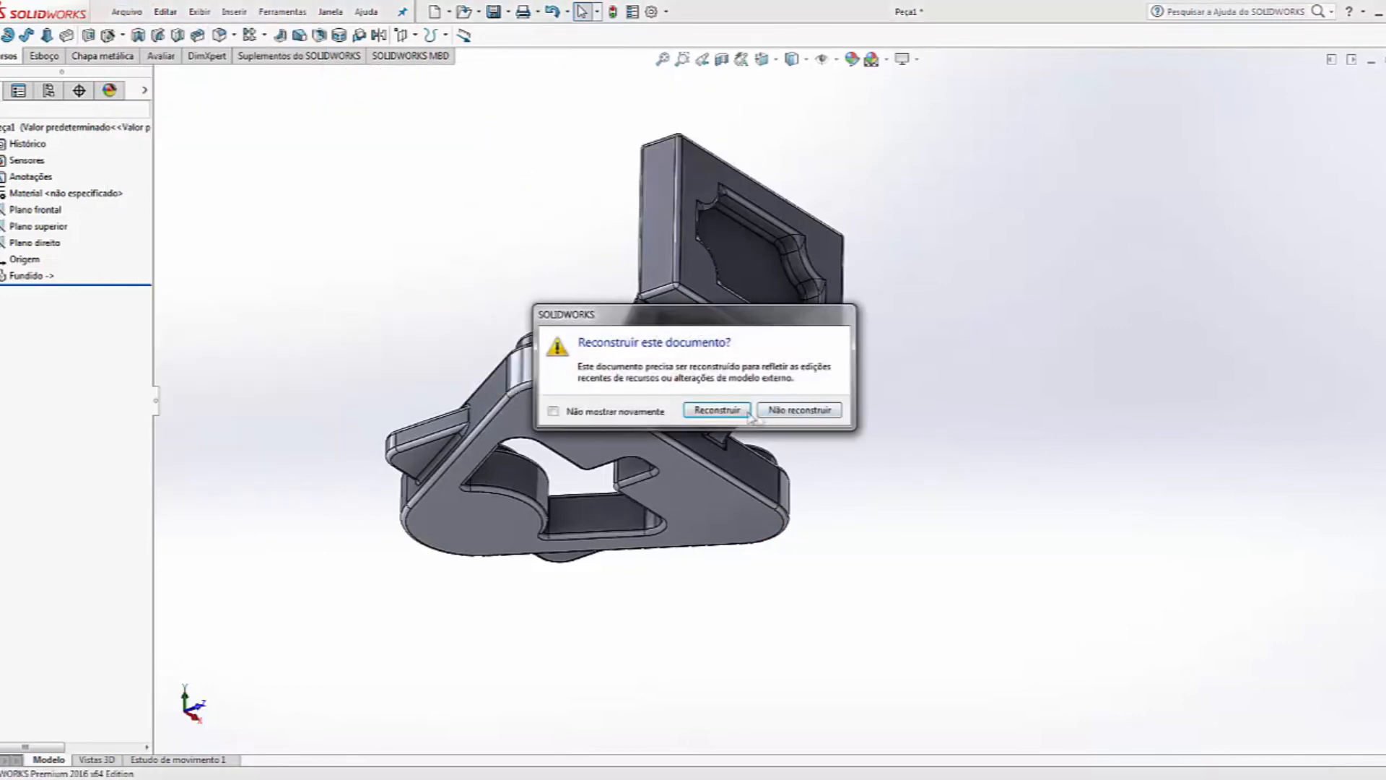
pyautogui.click(747, 410)
pyautogui.moveTo(538, 542); pyautogui.dragTo(444, 269, button='middle')
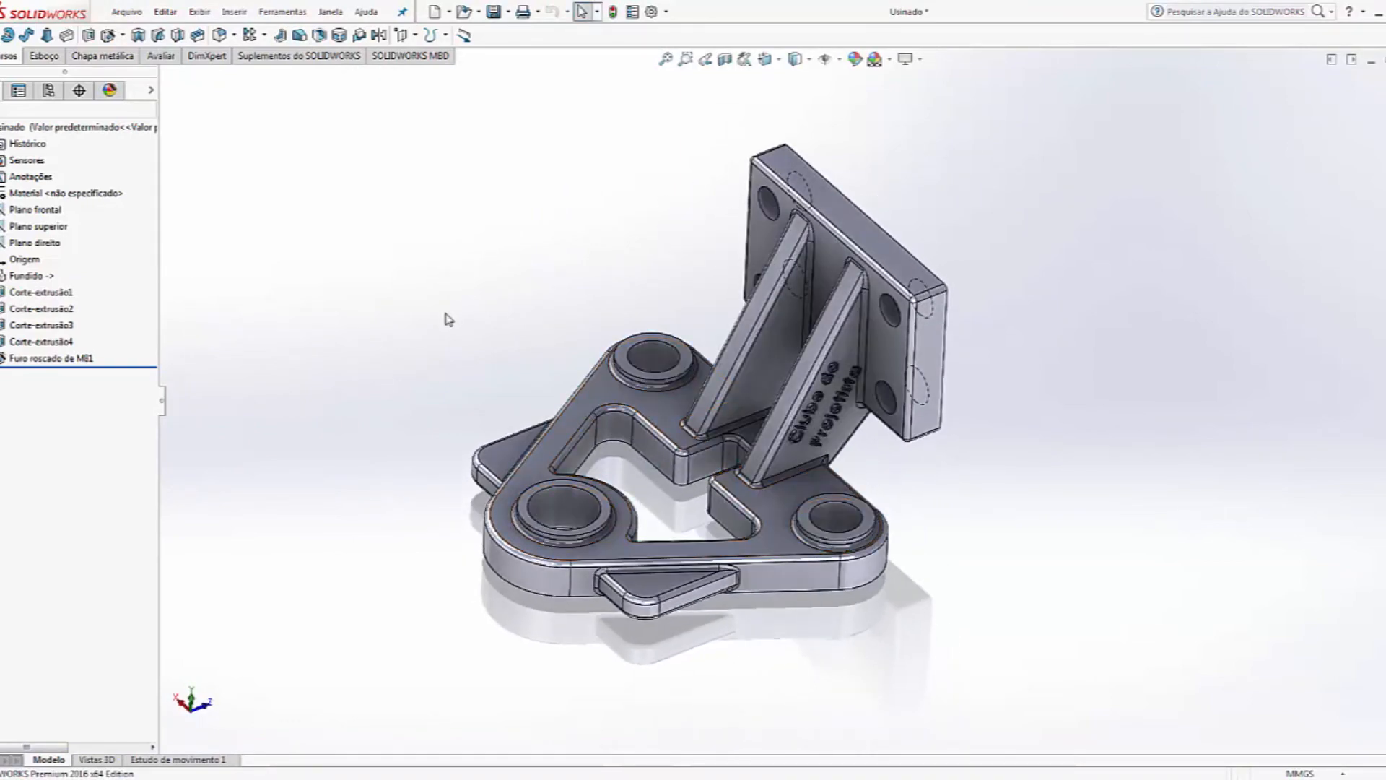
# Step: Switch to the Fundido part and select the lettered side face of the rib
pyautogui.hotkey('ctrl', 'Tab')
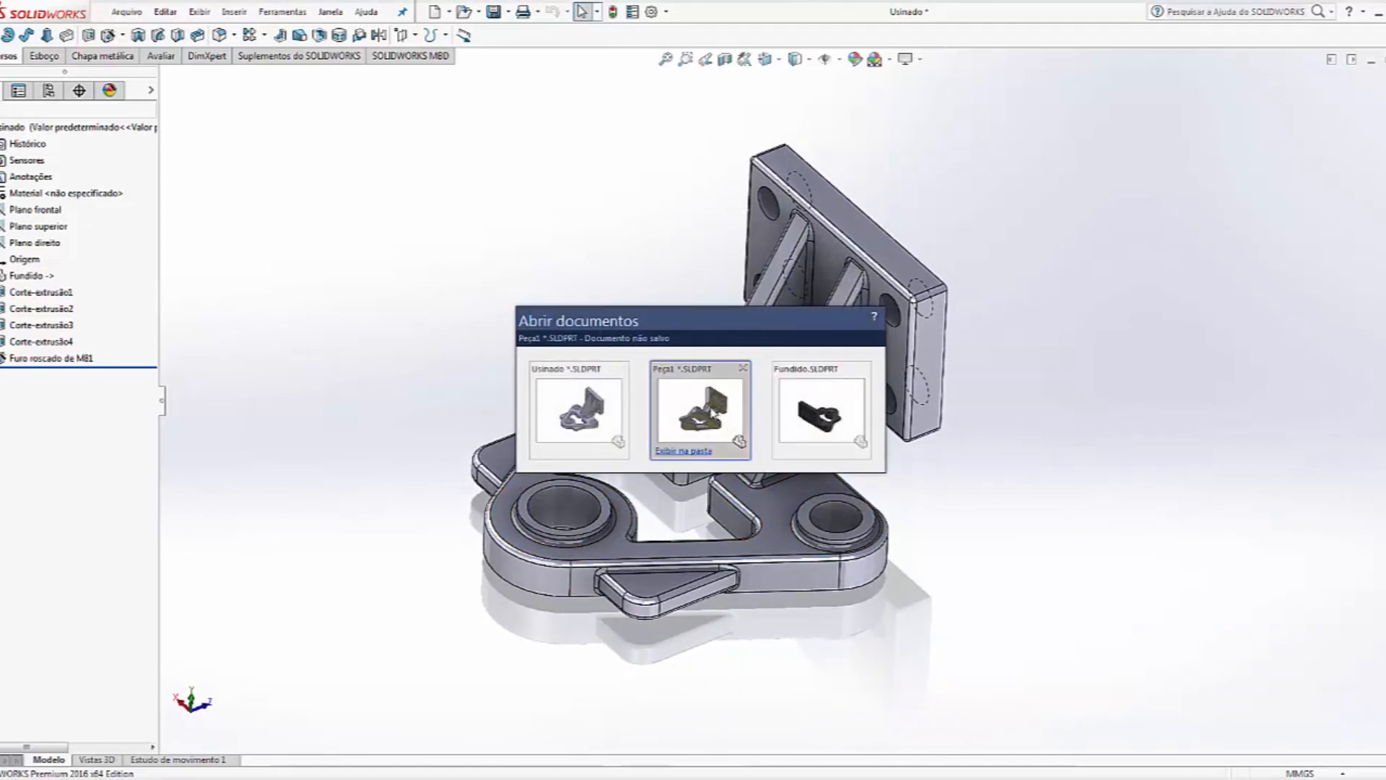
pyautogui.hotkey('ctrl', 'Tab')
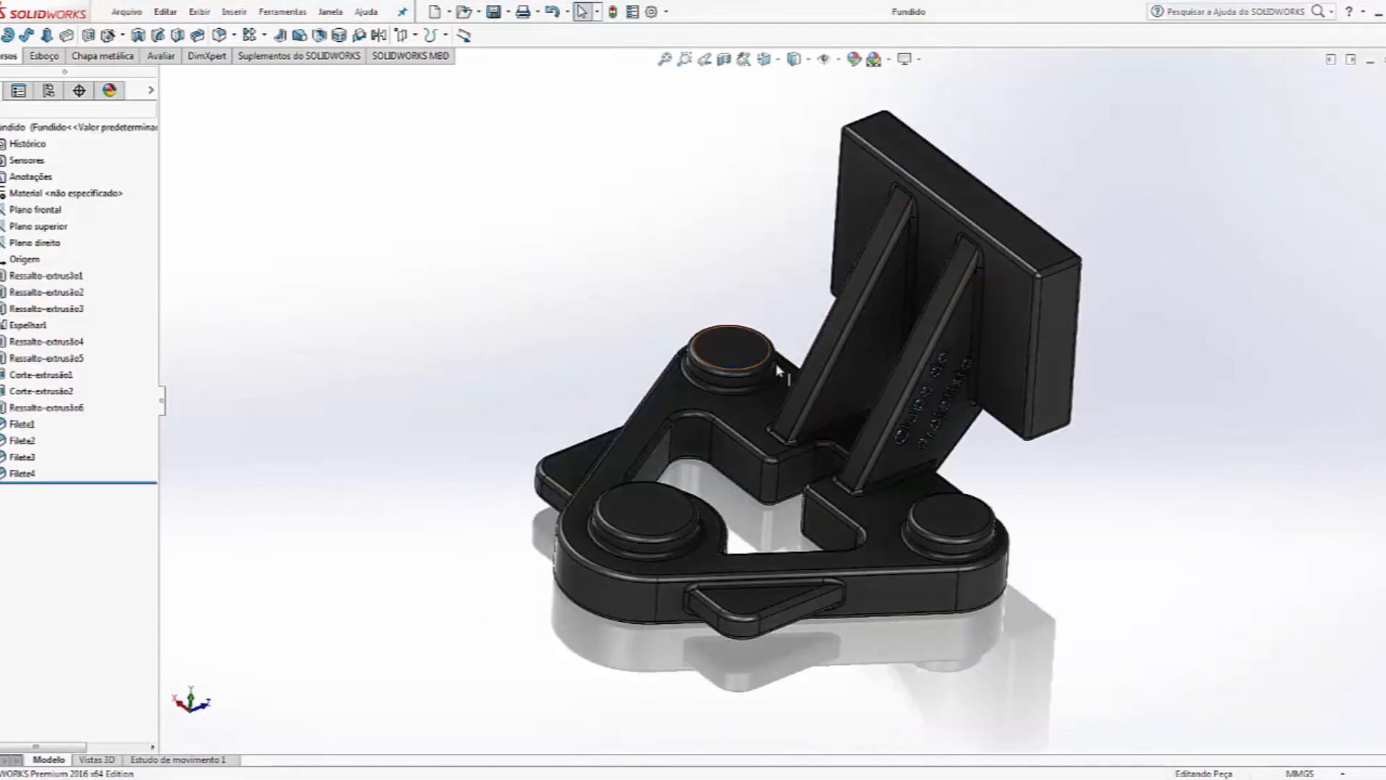
pyautogui.click(846, 376)
pyautogui.click(931, 405)
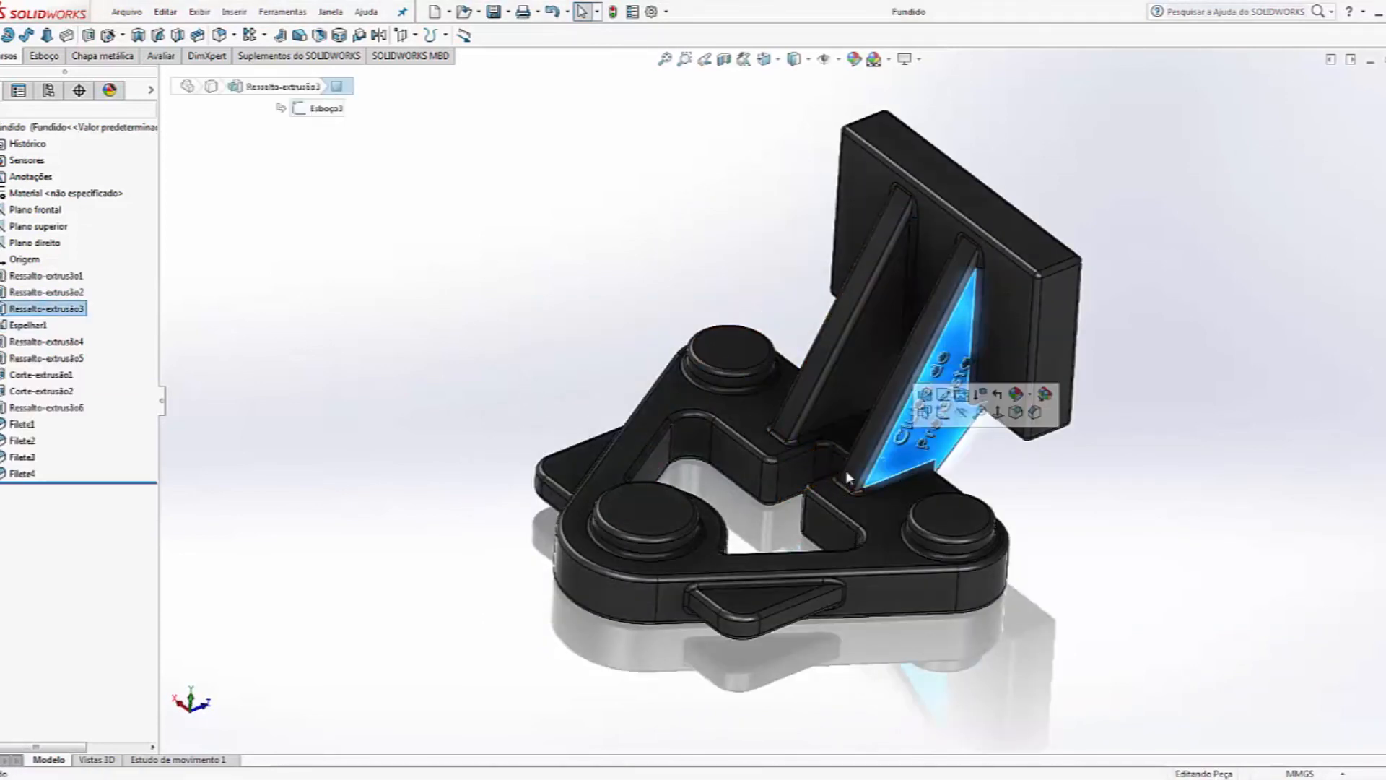
# Step: Set the rib's 12 mm offset dimension in Ressalto-extrusão3 to 16 mm and rebuild the Fundido part
pyautogui.click(0, 308)
pyautogui.click(52, 326)
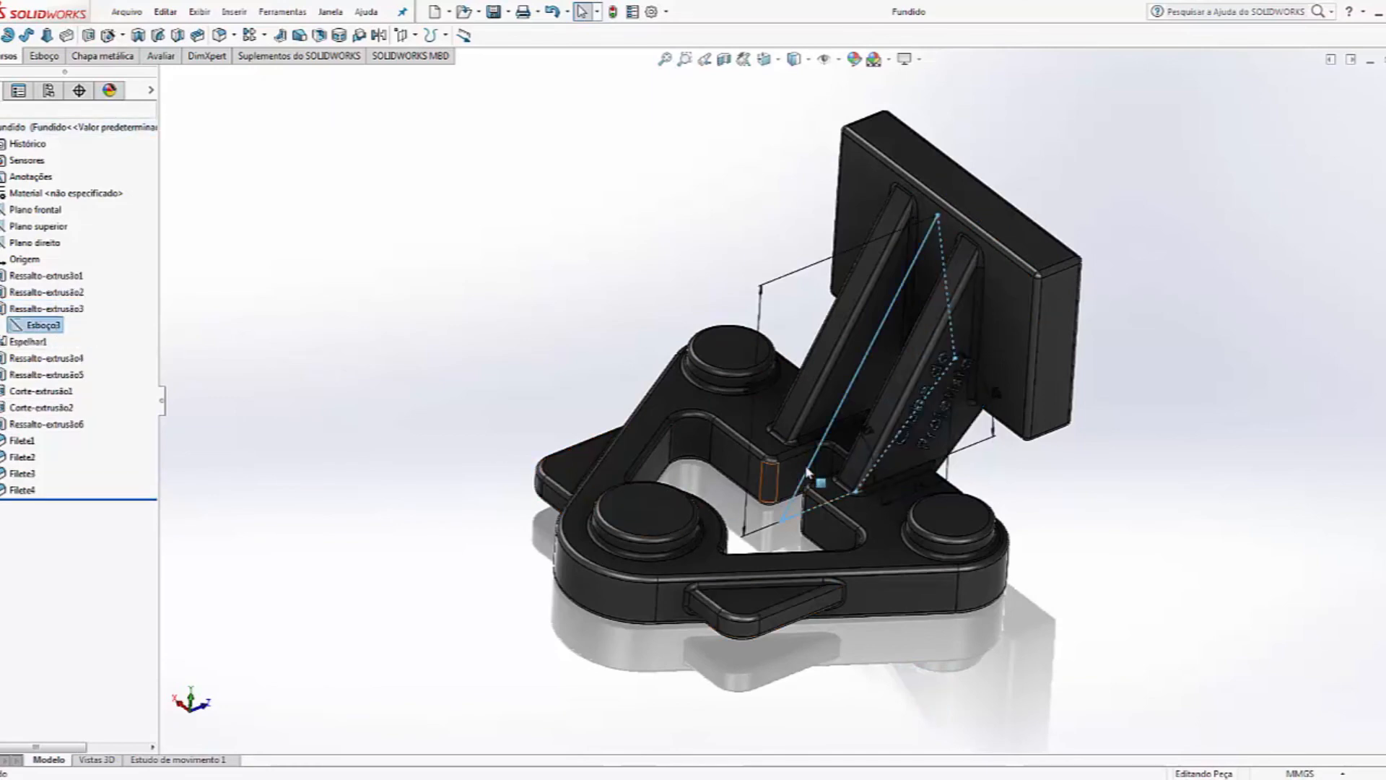
pyautogui.moveTo(837, 478); pyautogui.dragTo(880, 254, button='middle')
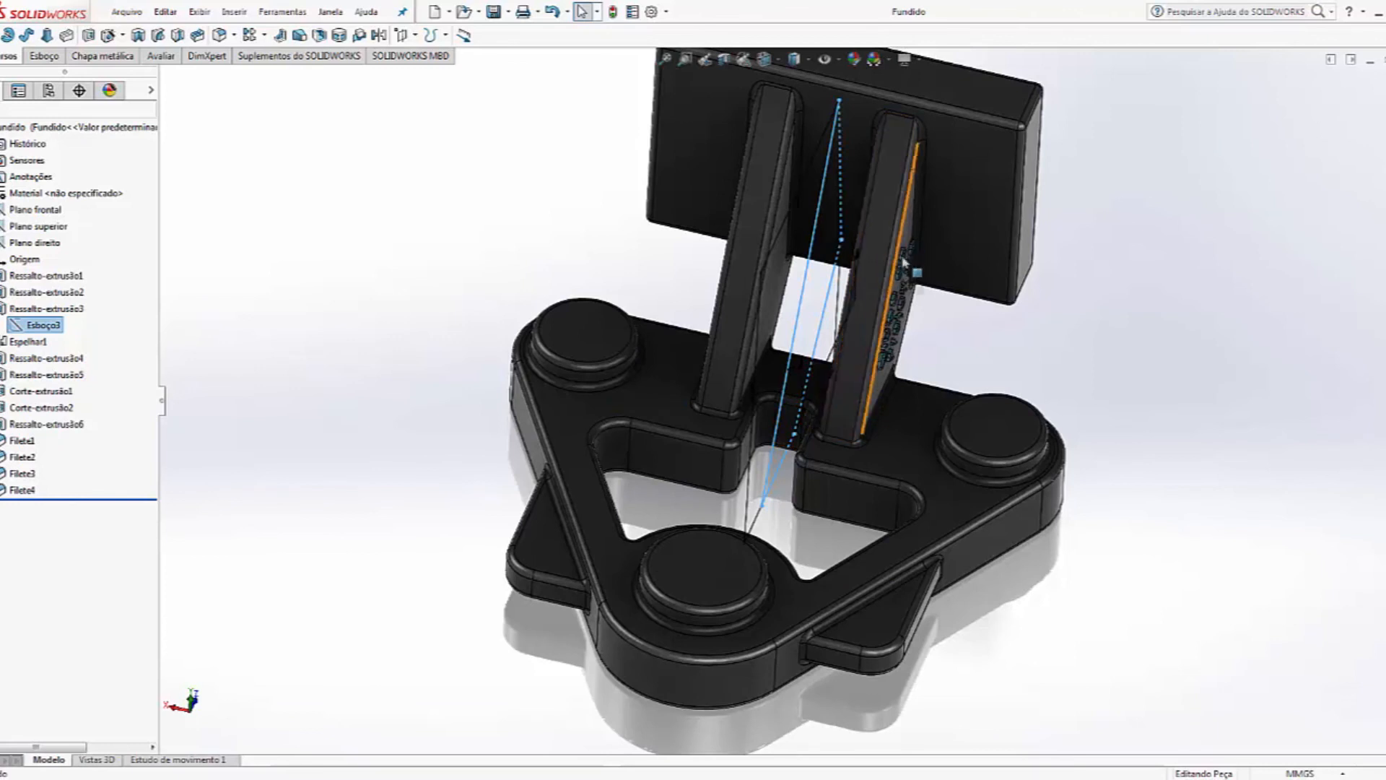
pyautogui.click(879, 254)
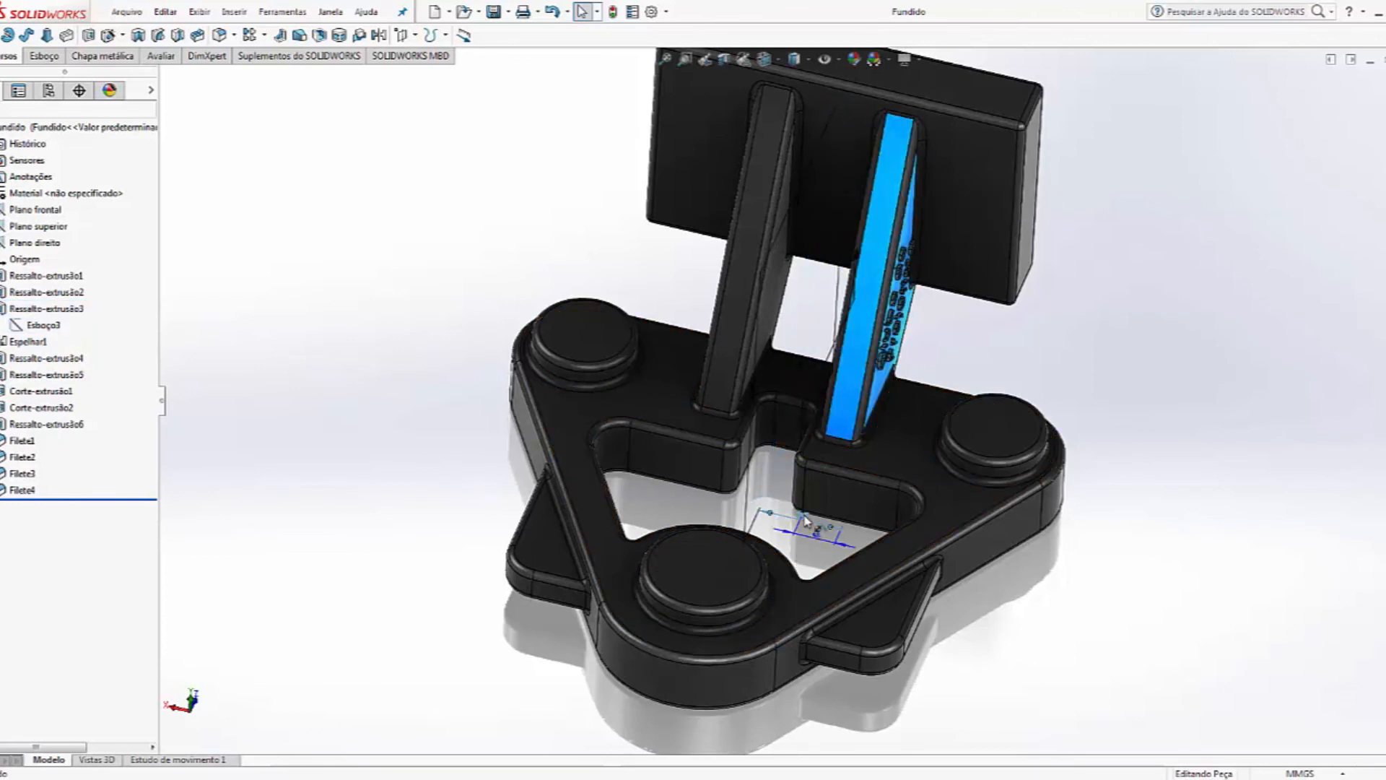
pyautogui.doubleClick(771, 543)
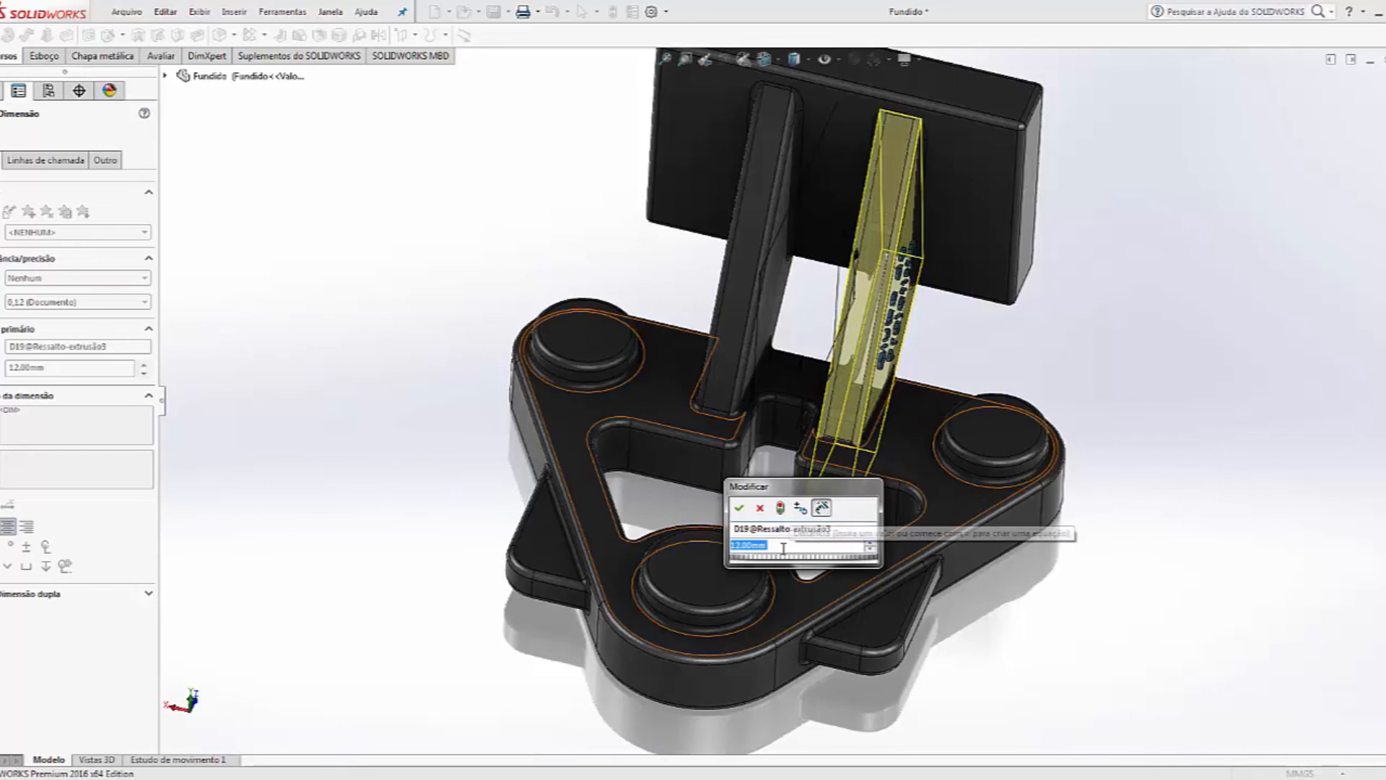
pyautogui.write('16')
pyautogui.press('Return')
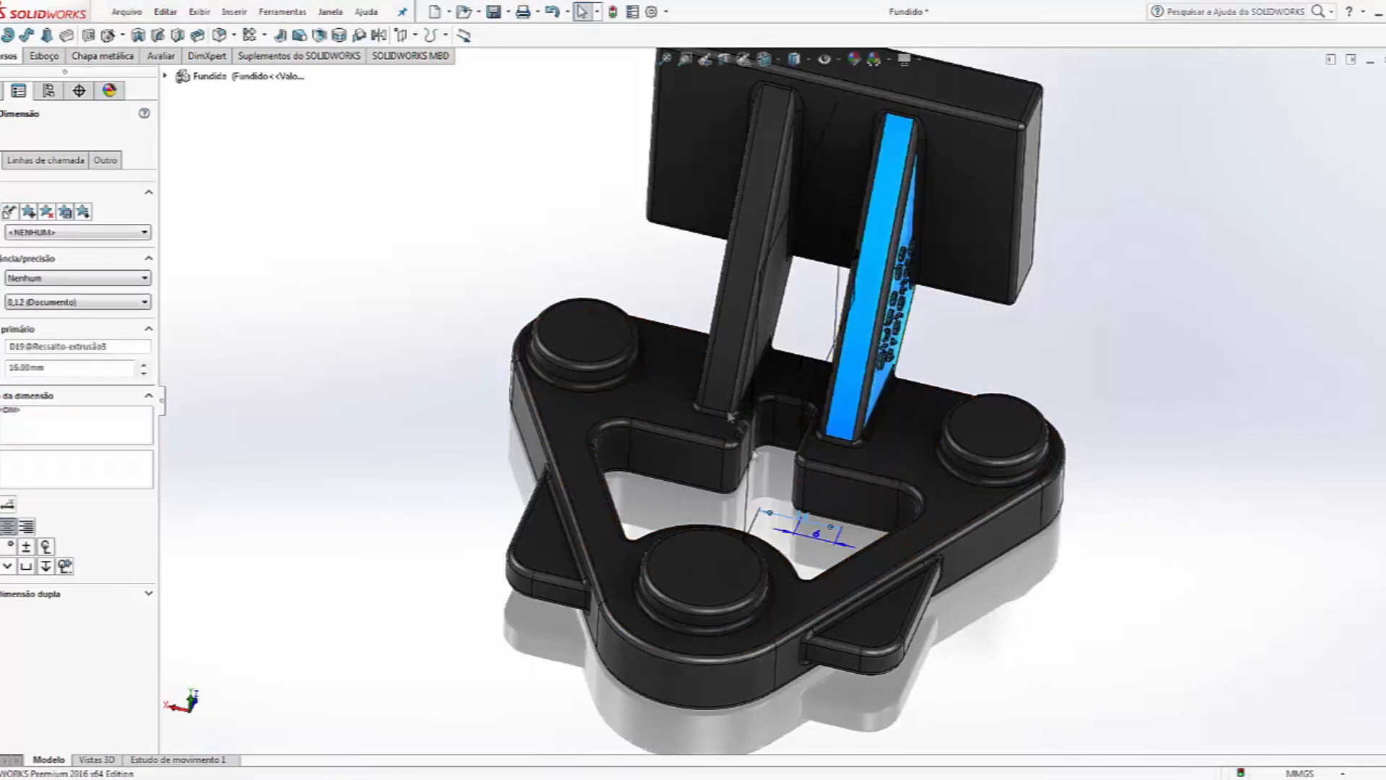
pyautogui.click(612, 12)
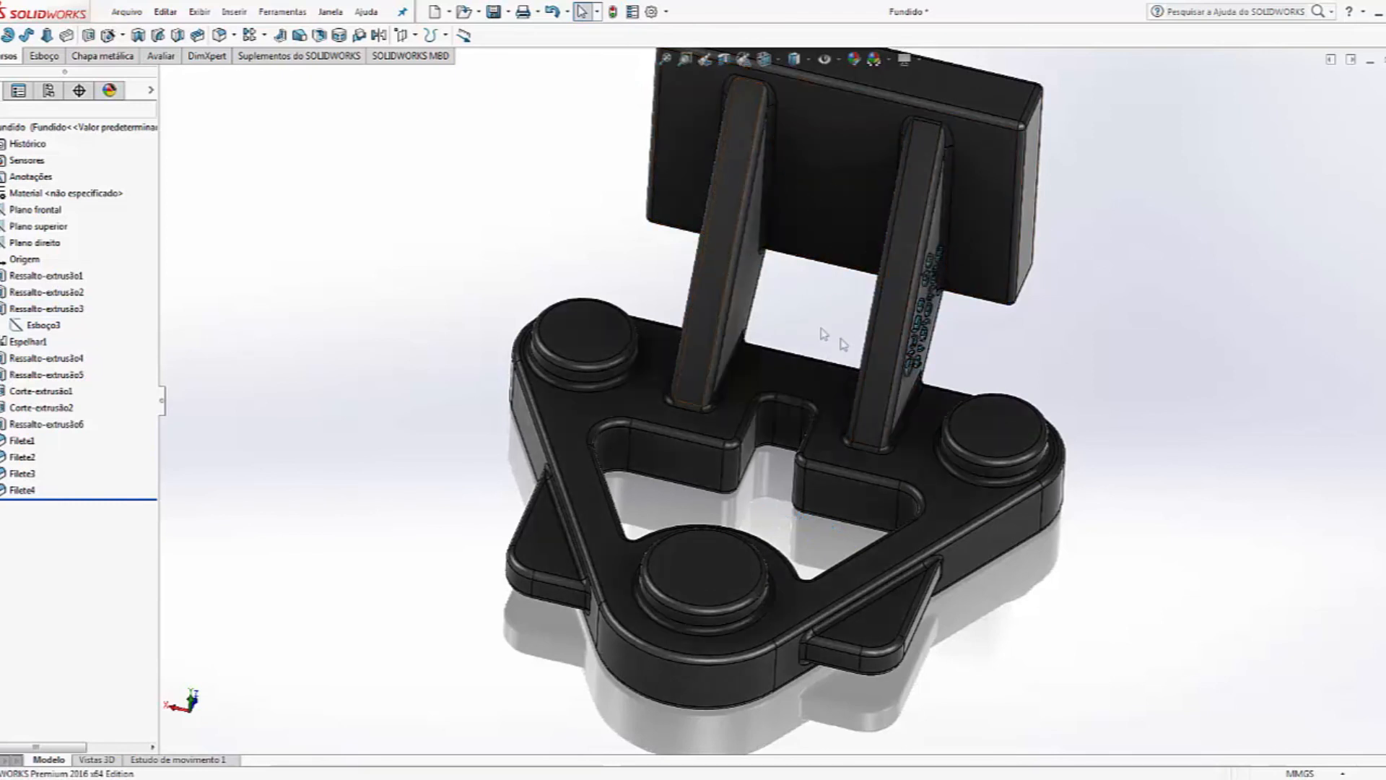
# Step: Switch to the Usinado part and measure the distance between Plano direito and the lettered side face of the rib
pyautogui.hotkey('ctrl', 'Tab')
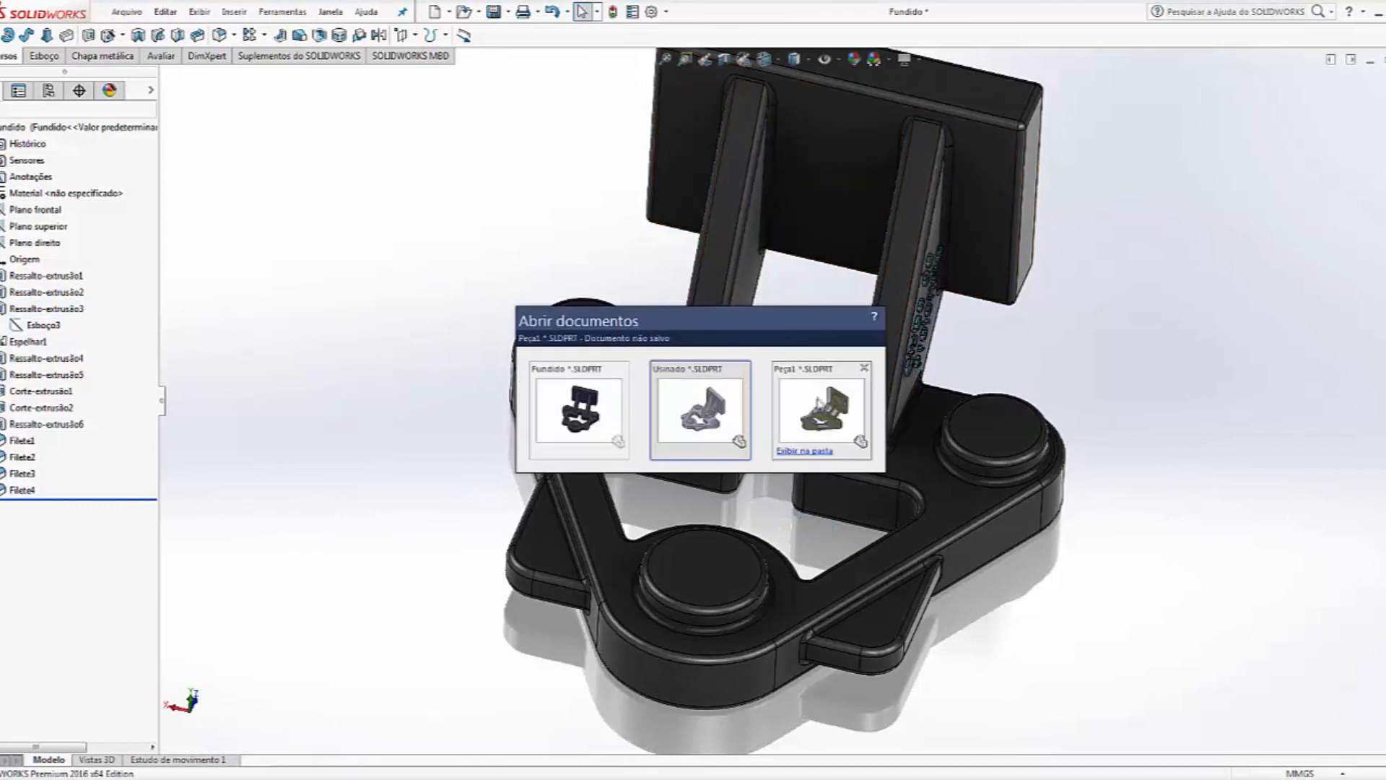
pyautogui.click(710, 410)
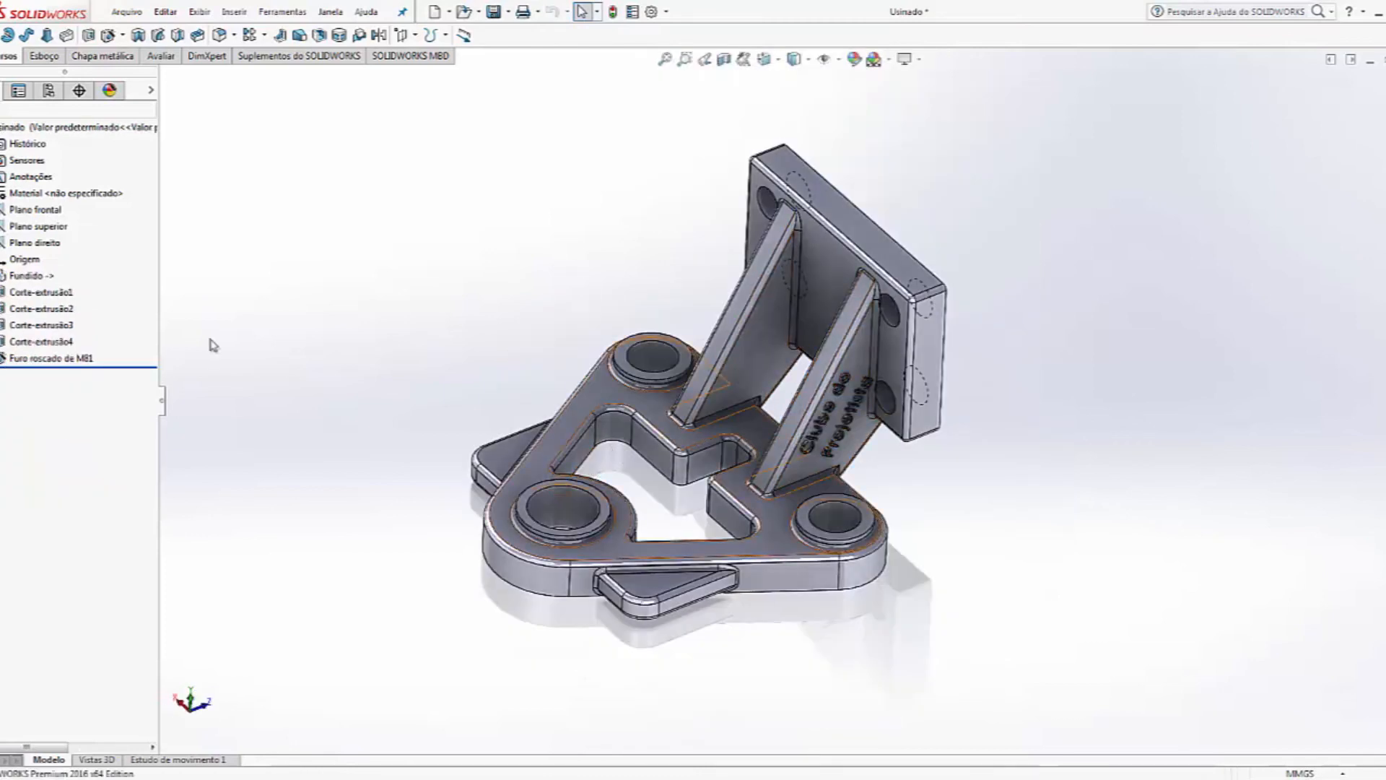
pyautogui.click(38, 226)
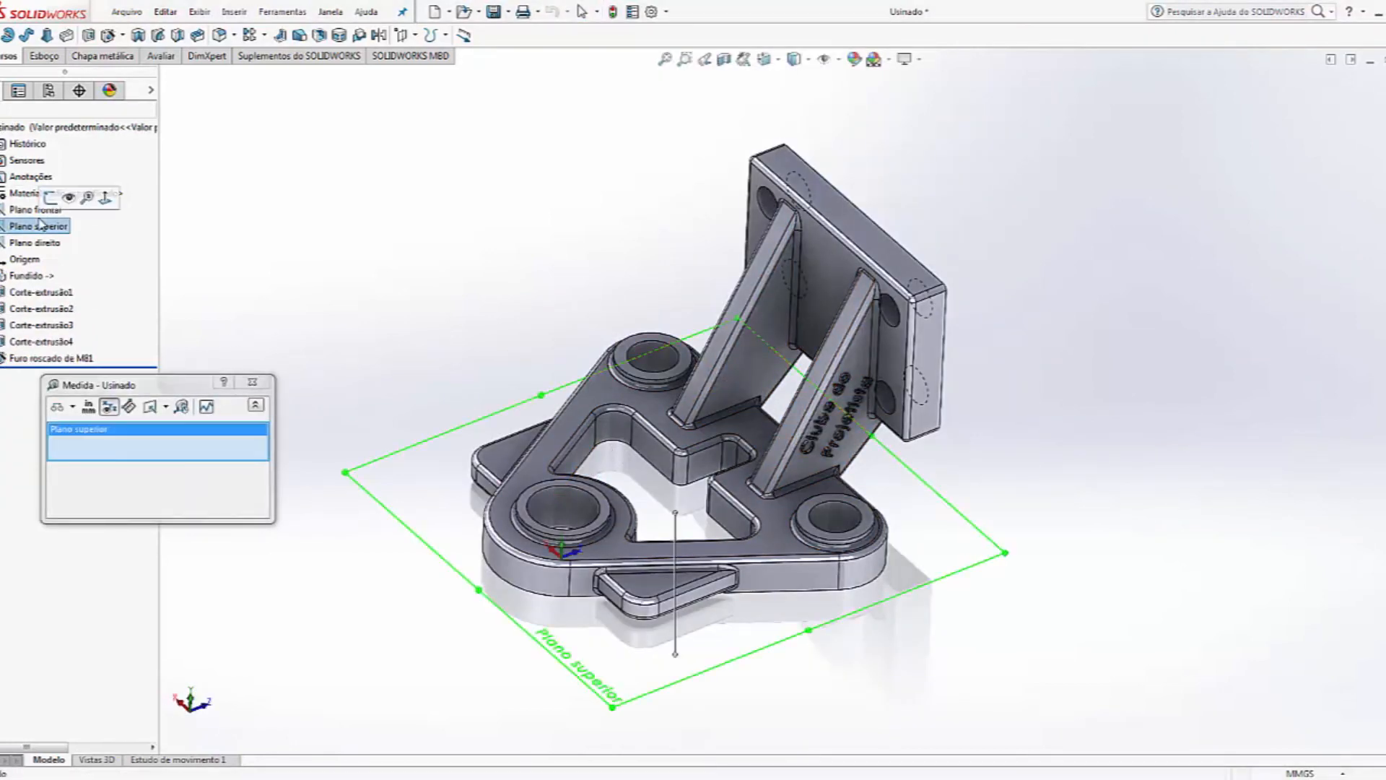
pyautogui.press('Escape')
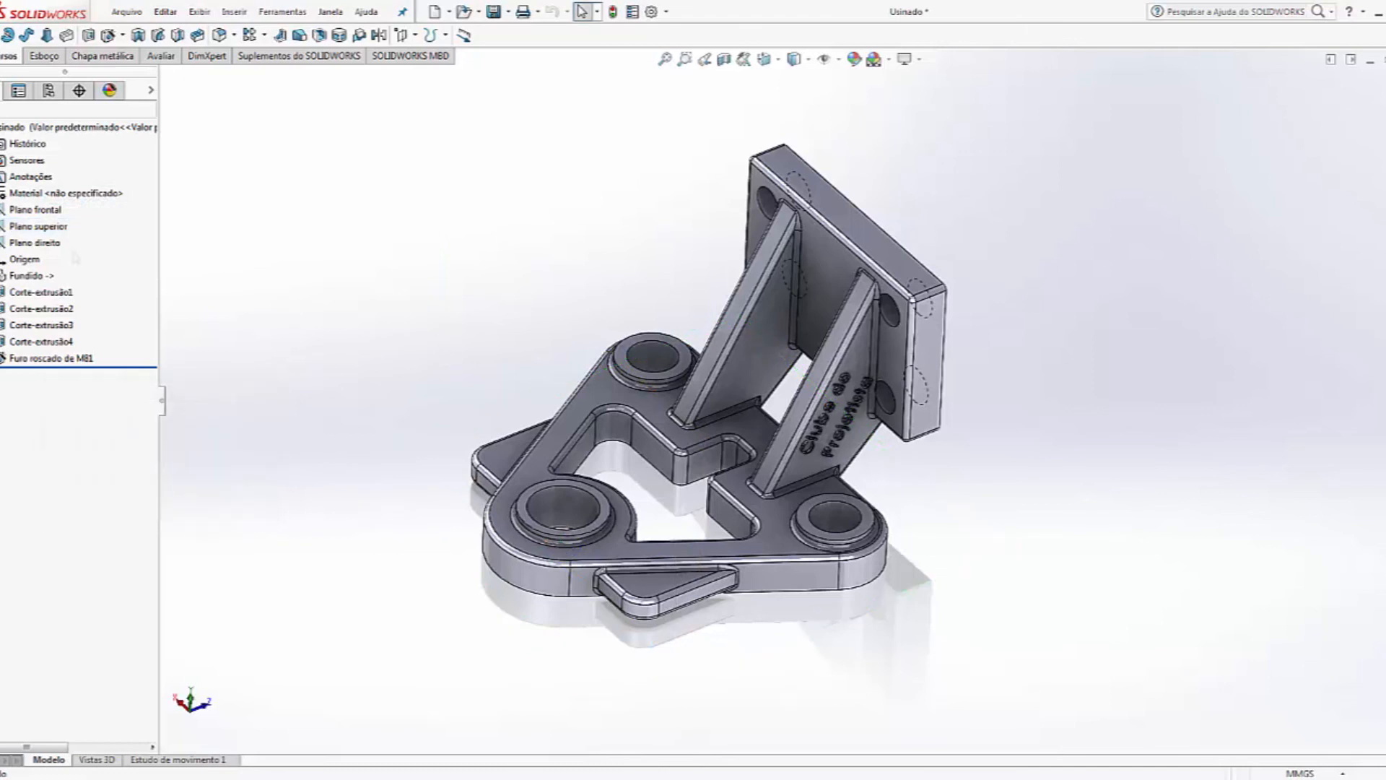
pyautogui.click(35, 210)
pyautogui.click(29, 242)
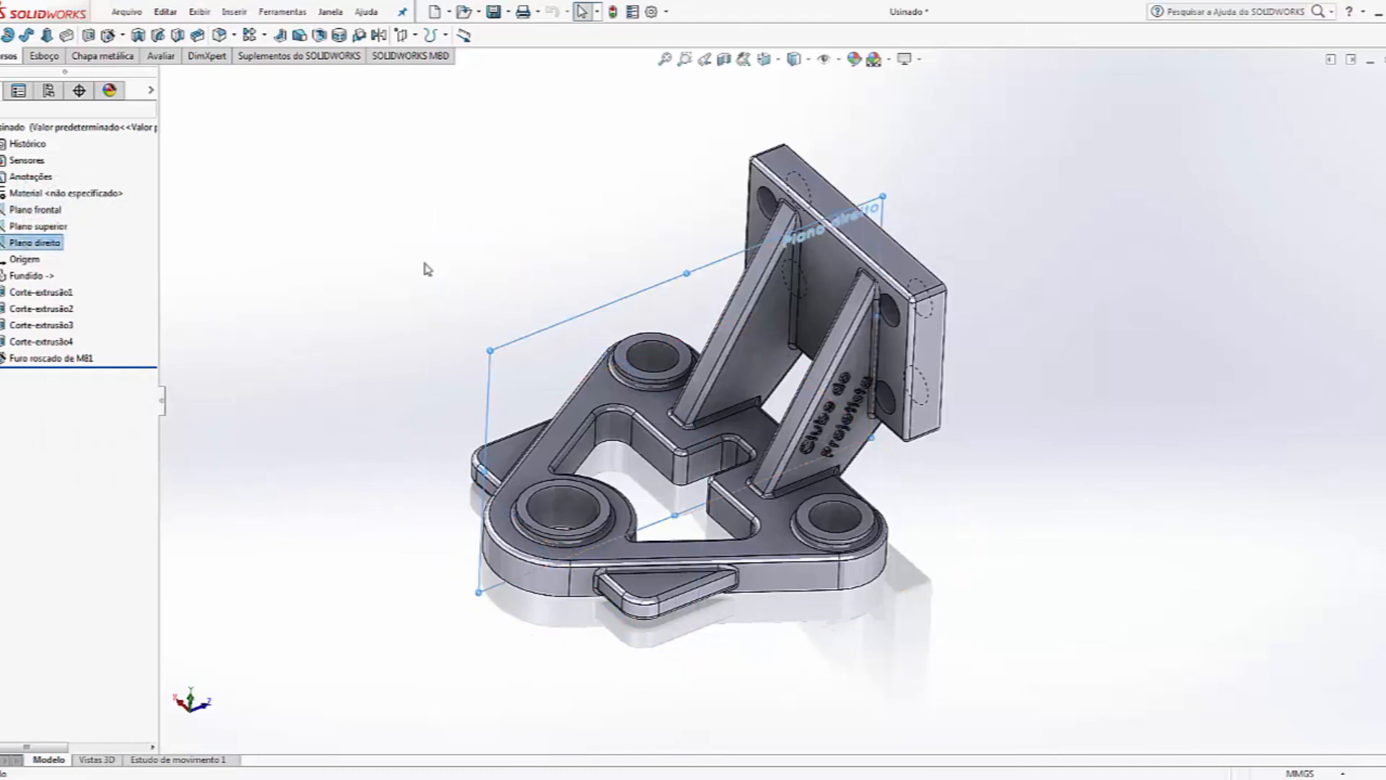
pyautogui.click(862, 375)
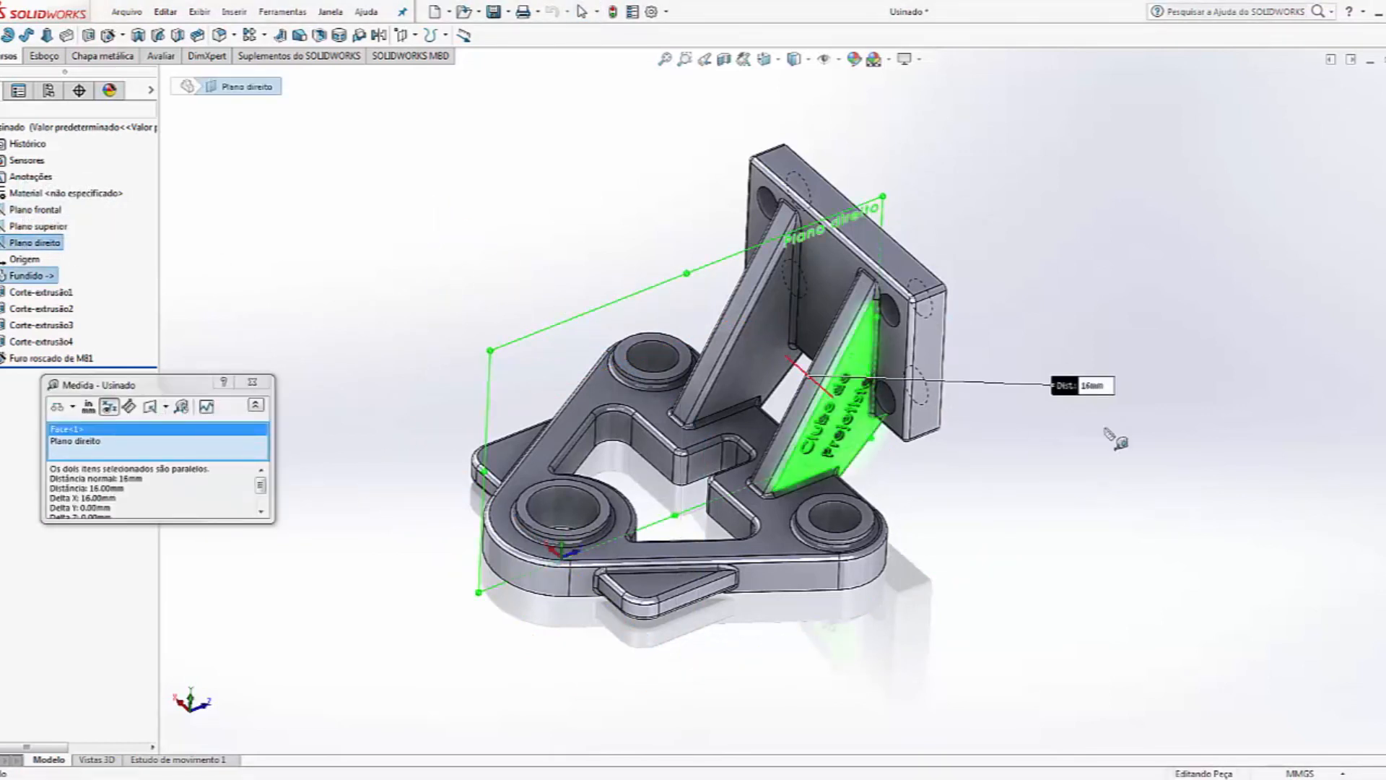